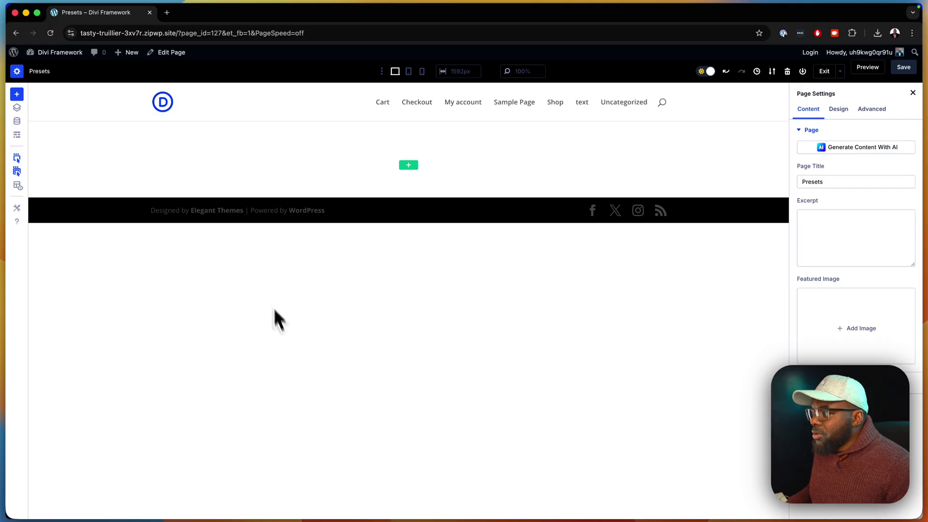
Find krafter-presets.json in the Downloads folder in Finder, then return to the Divi builder.
click(141, 504)
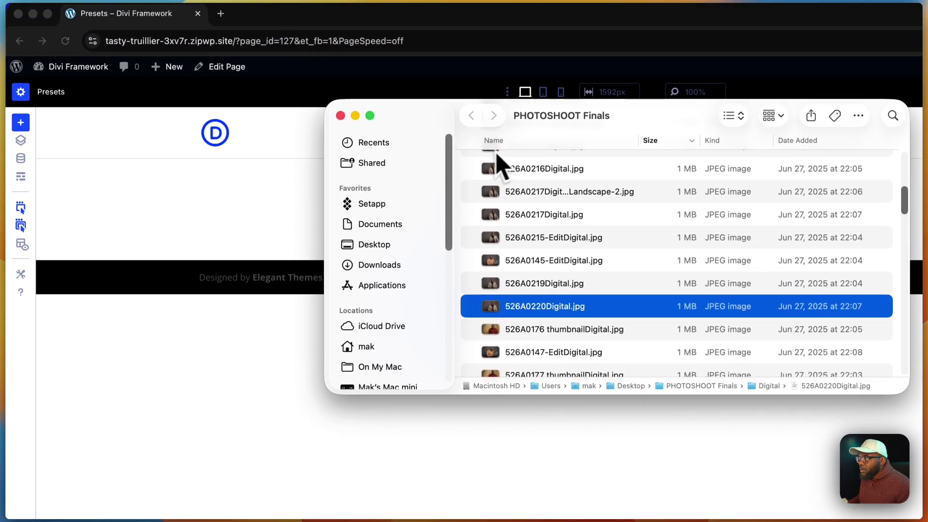
click(394, 266)
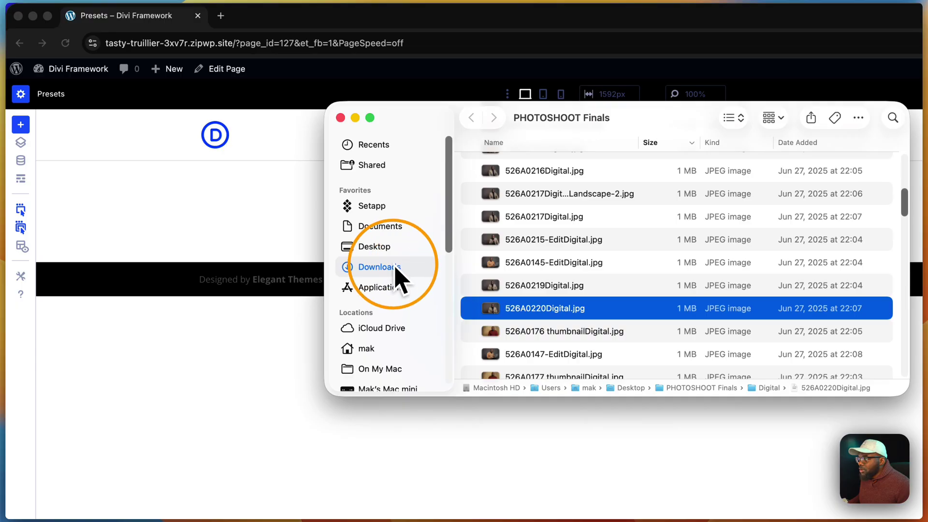
scroll(556, 217, down, 1)
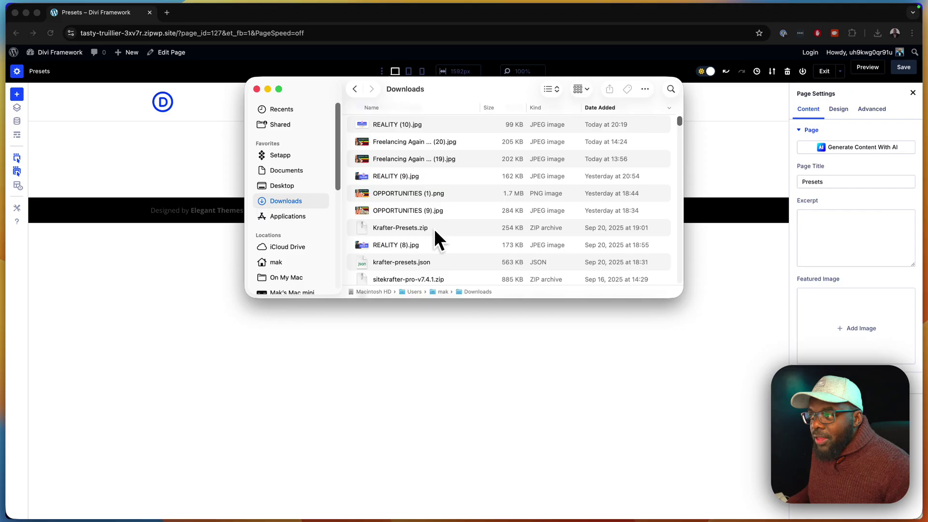
click(437, 263)
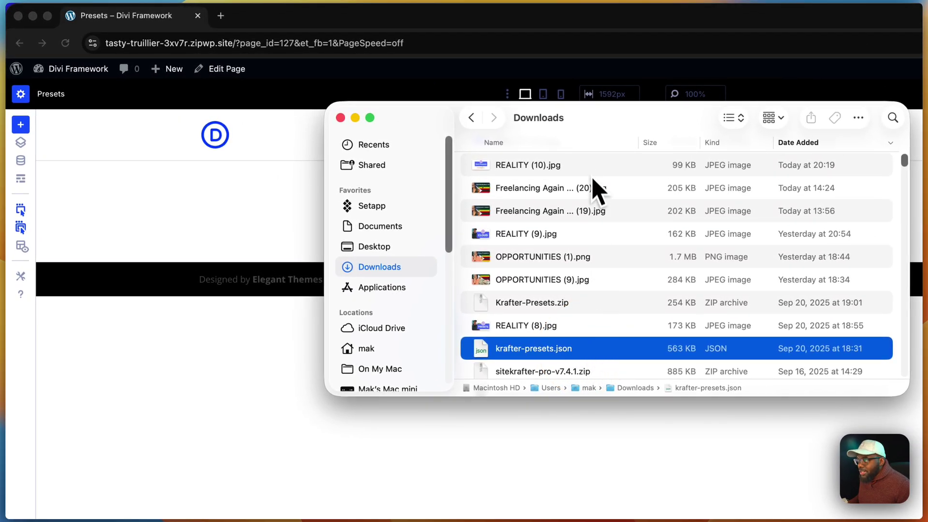
drag(588, 117, 595, 124)
click(590, 155)
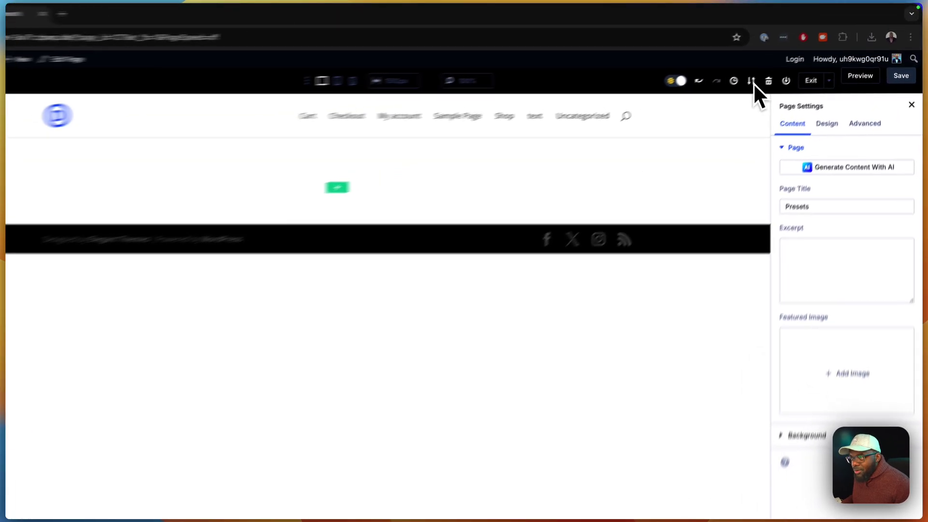
Import krafter-presets.json as a layout with Import Presets ticked.
click(751, 82)
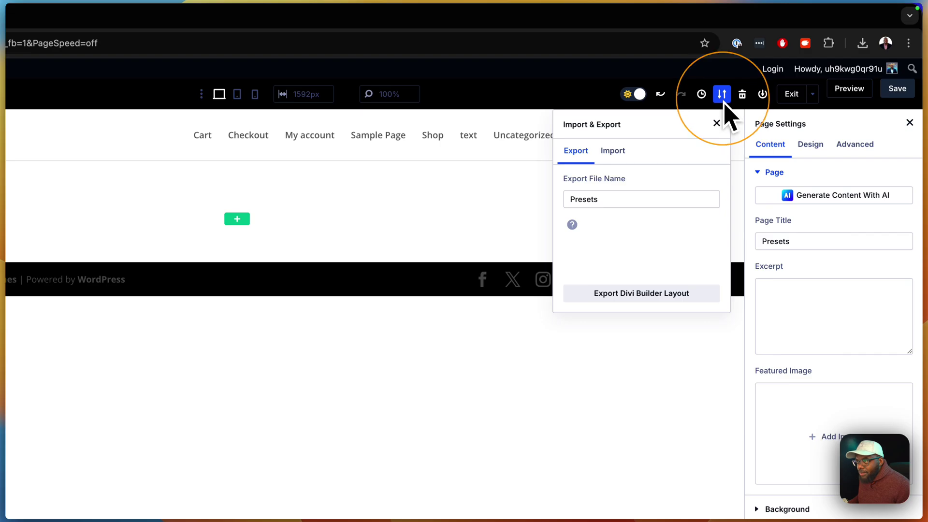
click(614, 151)
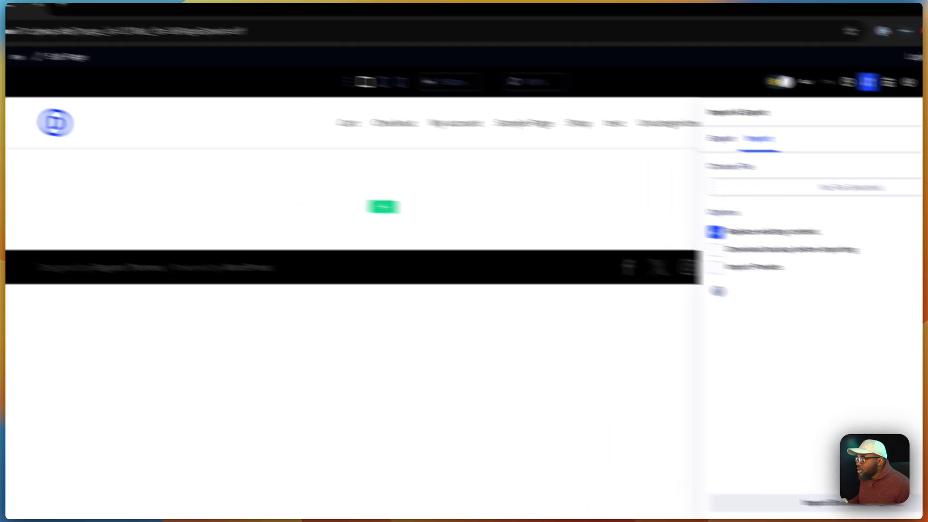
click(817, 187)
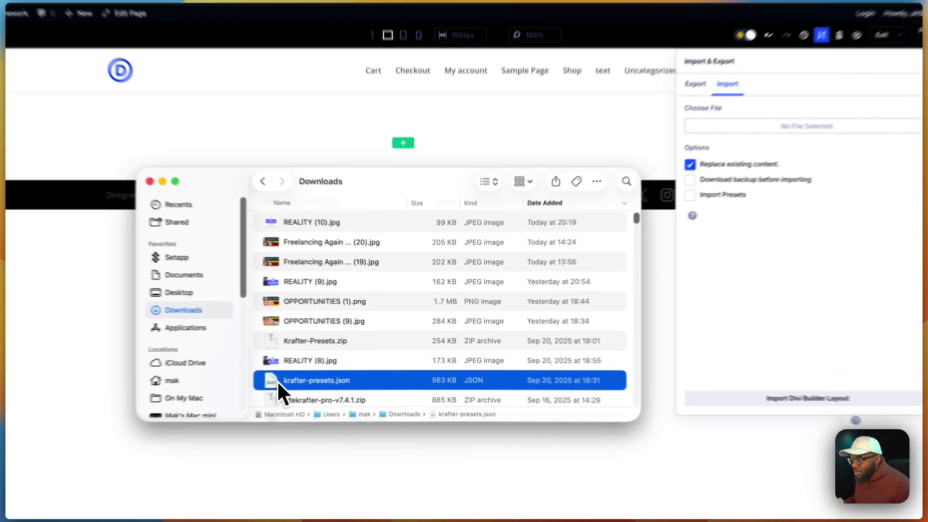
drag(298, 373, 719, 156)
drag(658, 205, 657, 207)
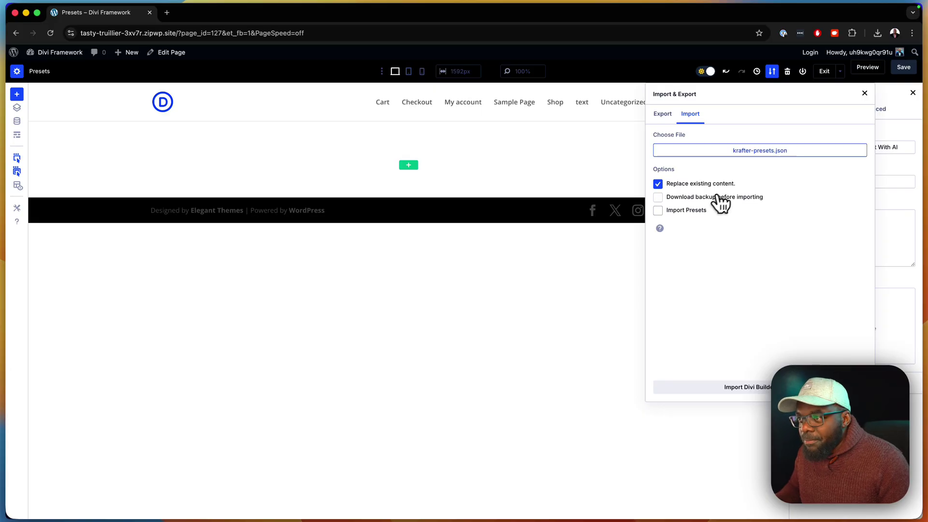
click(659, 211)
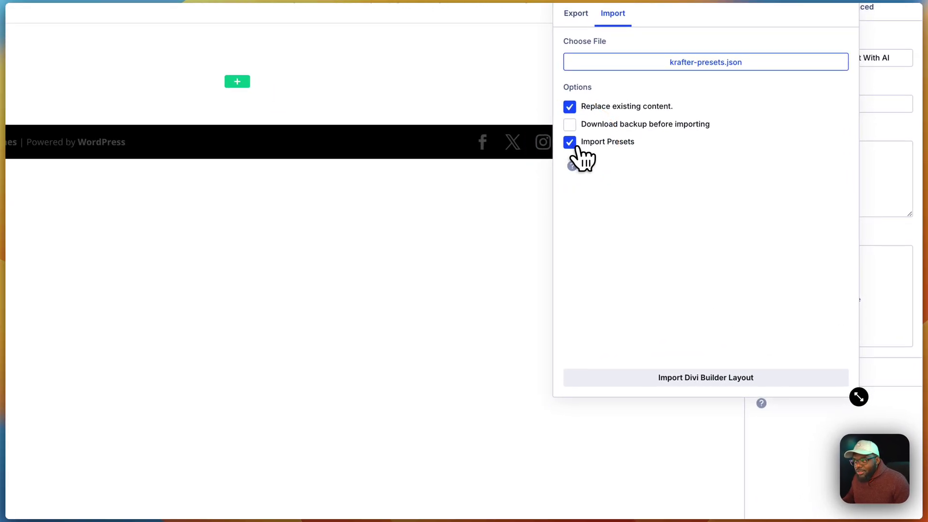
click(689, 377)
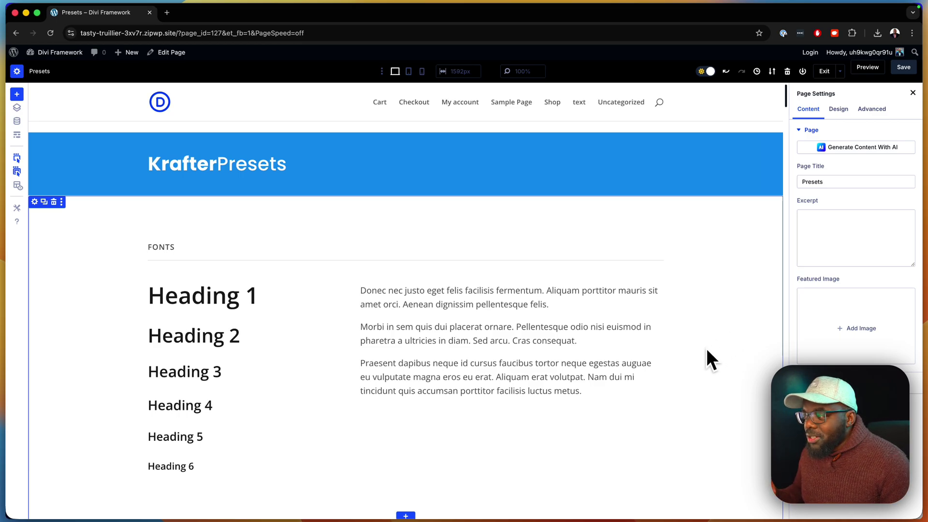
scroll(707, 351, down, 6)
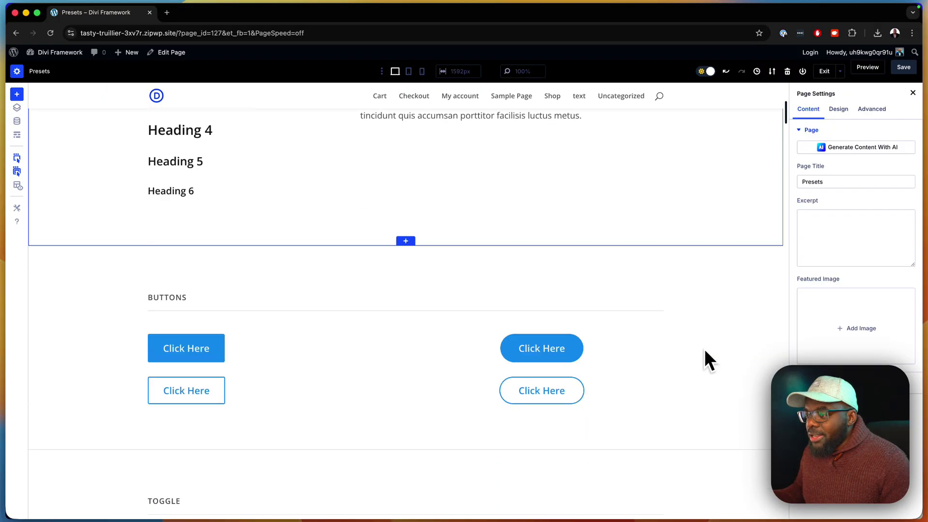
scroll(704, 349, down, 5)
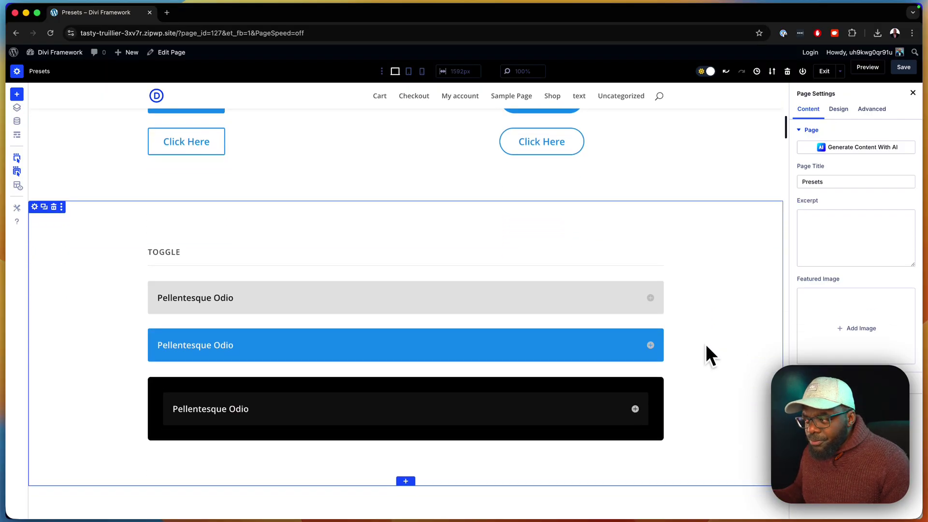
scroll(706, 346, down, 1)
scroll(706, 345, down, 1)
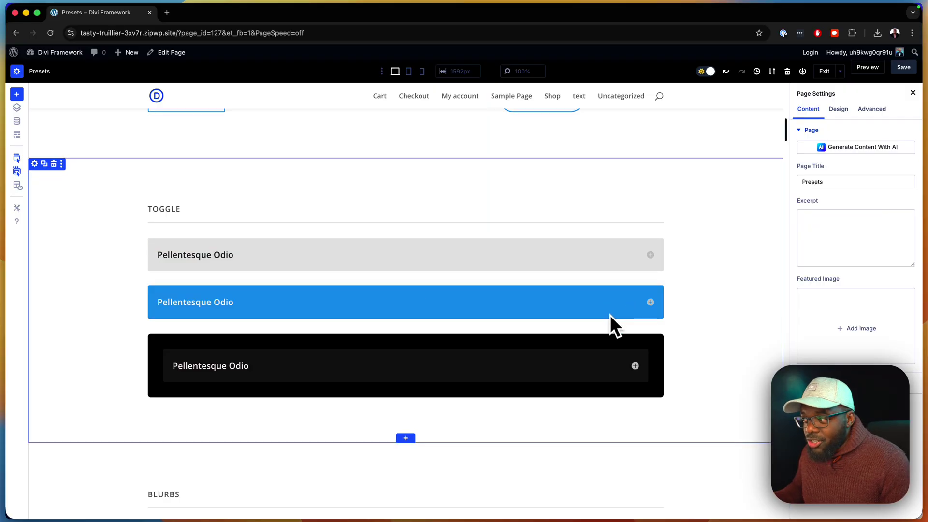
scroll(720, 344, up, 10)
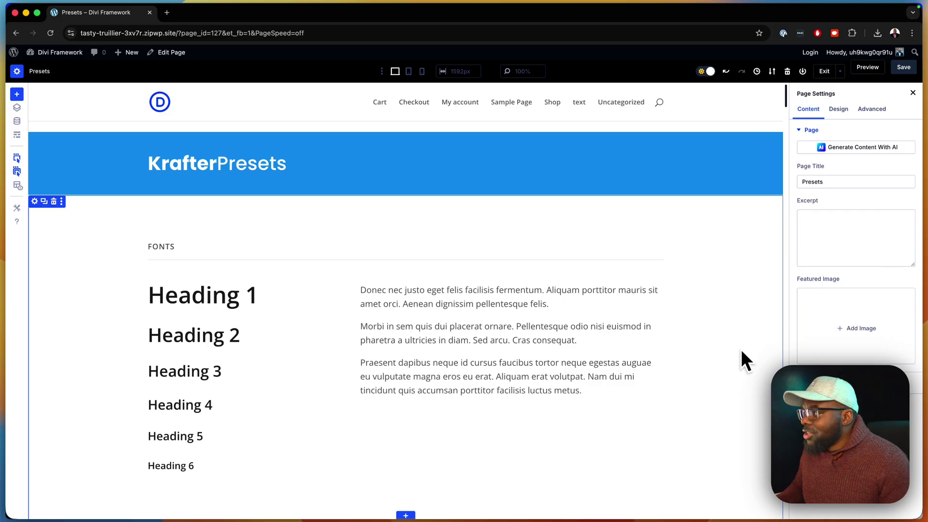
Set both the Headings and Body global font variables to Poppins, then save and apply.
click(18, 121)
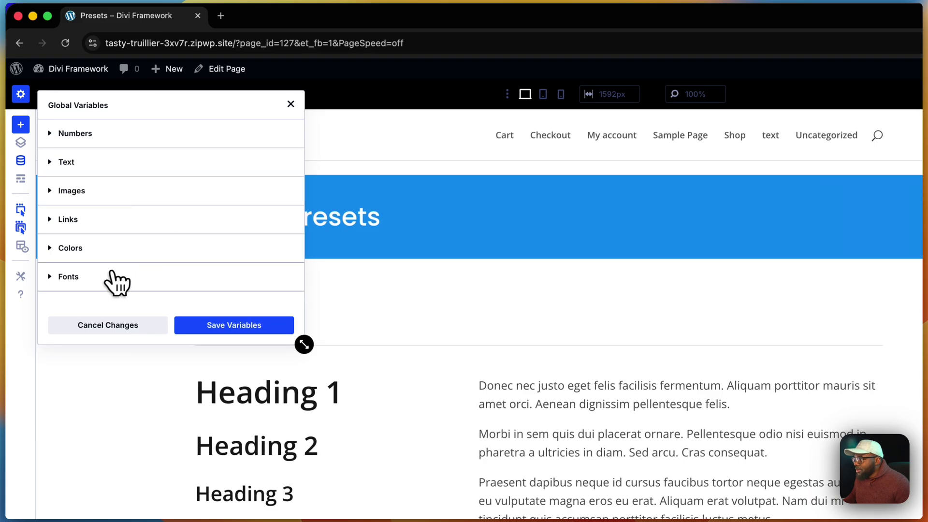
click(87, 279)
scroll(90, 290, down, 3)
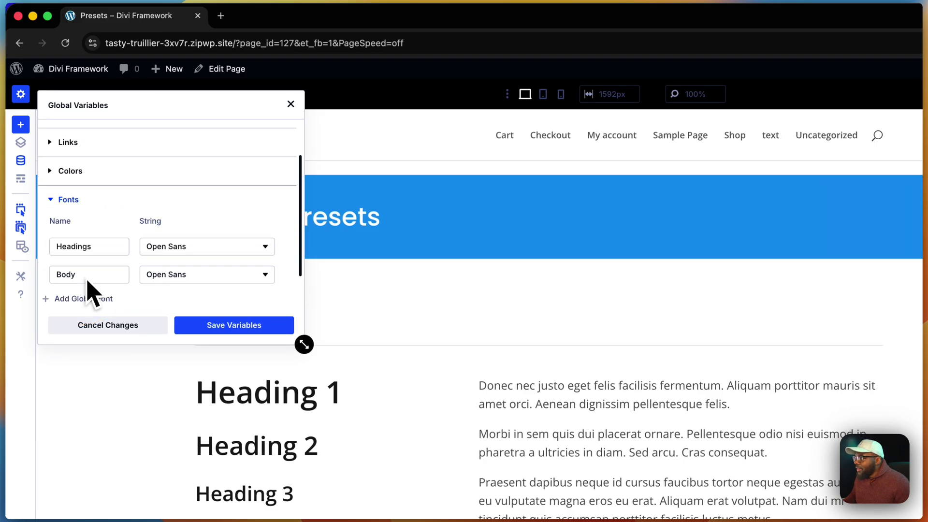
click(223, 232)
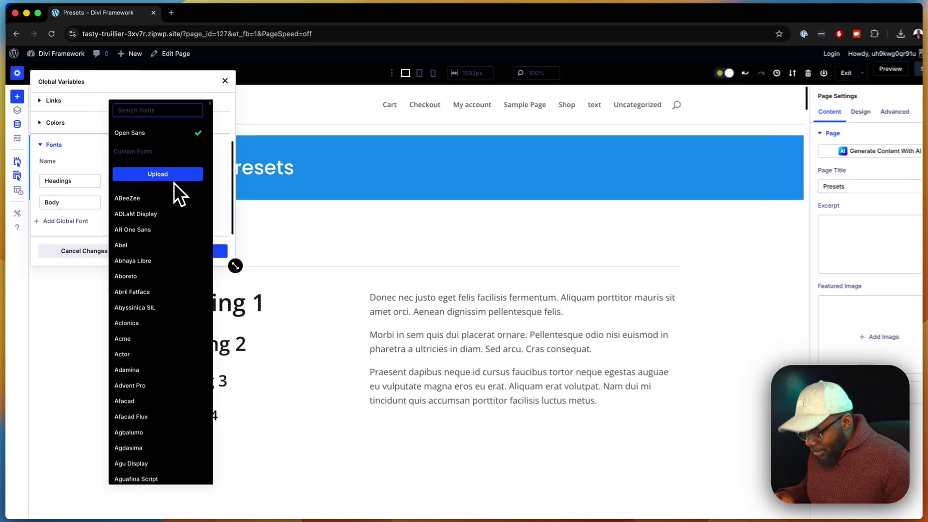
text(popp)
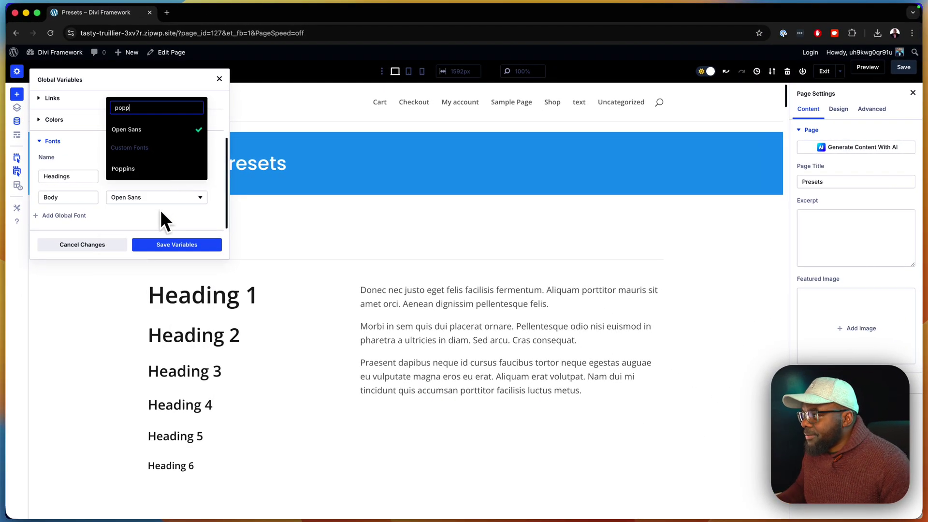
click(160, 169)
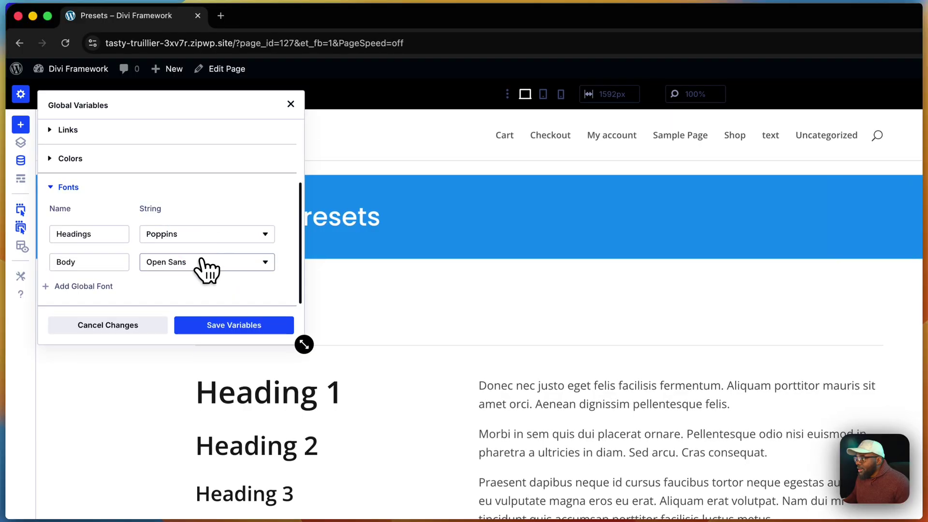
click(200, 264)
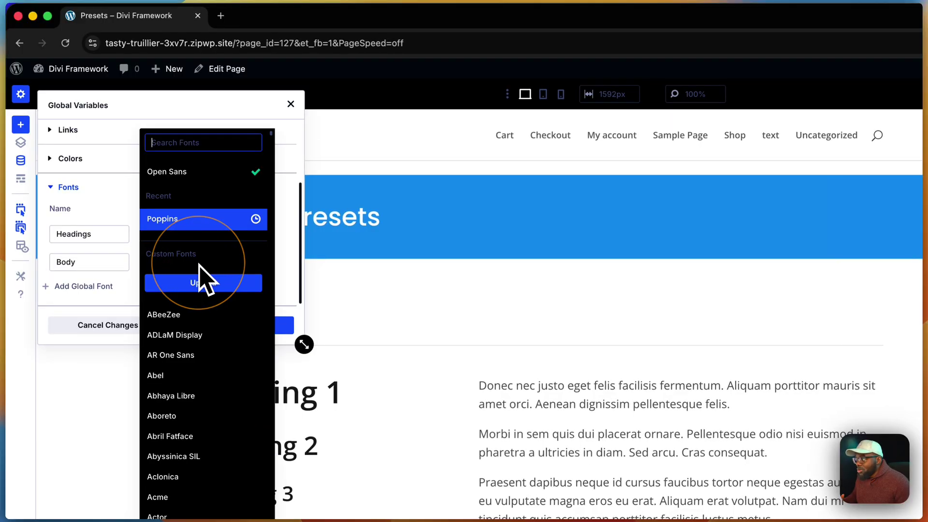
click(210, 218)
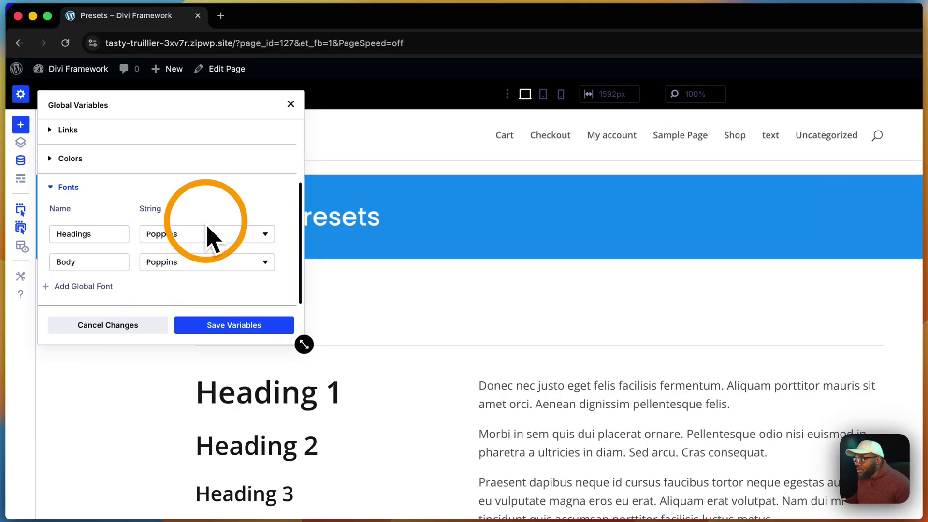
click(236, 326)
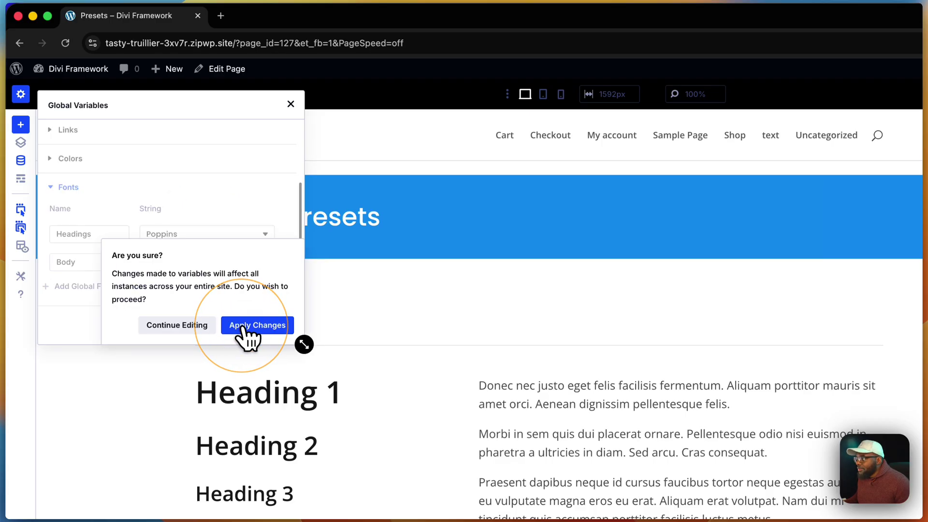
click(241, 326)
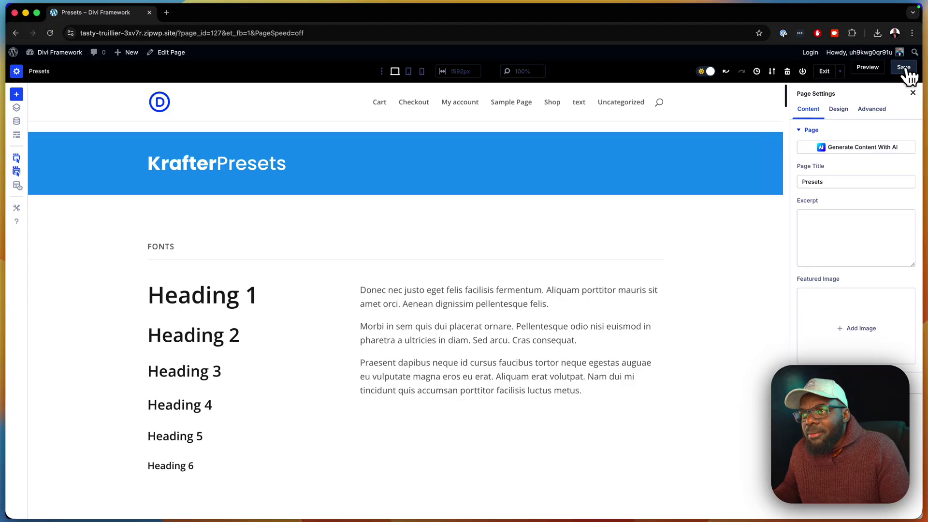
Reload the builder page so the headings and body text render in Poppins.
click(50, 33)
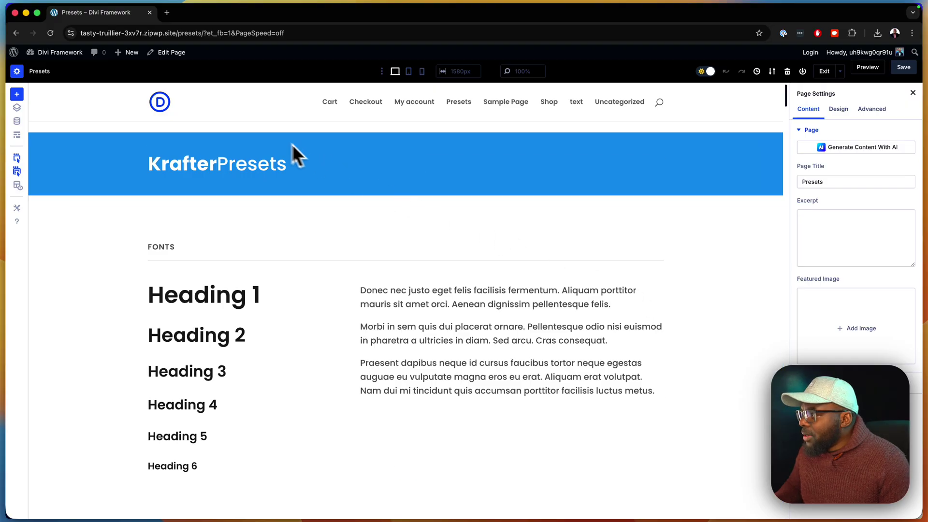
Change the global Primary Color variable to deep blue 0F5F94, then save and apply it site-wide.
click(16, 121)
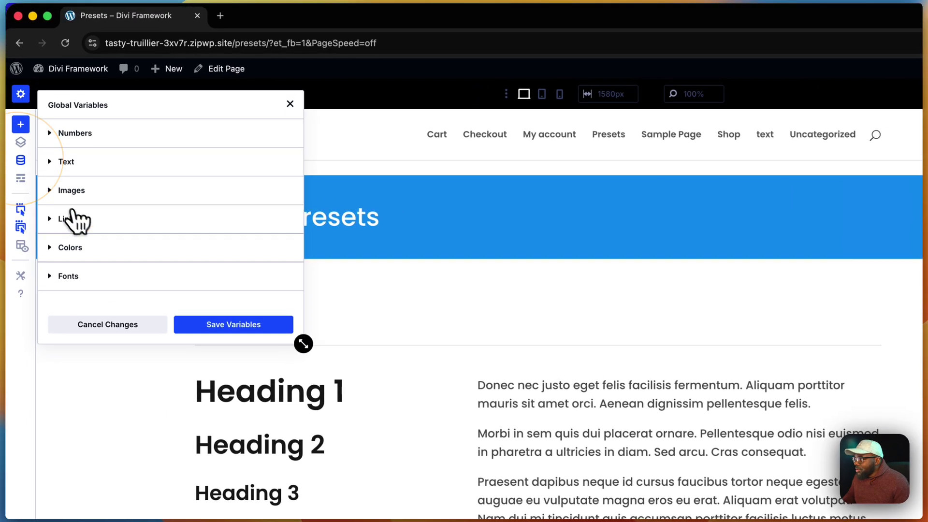
click(118, 254)
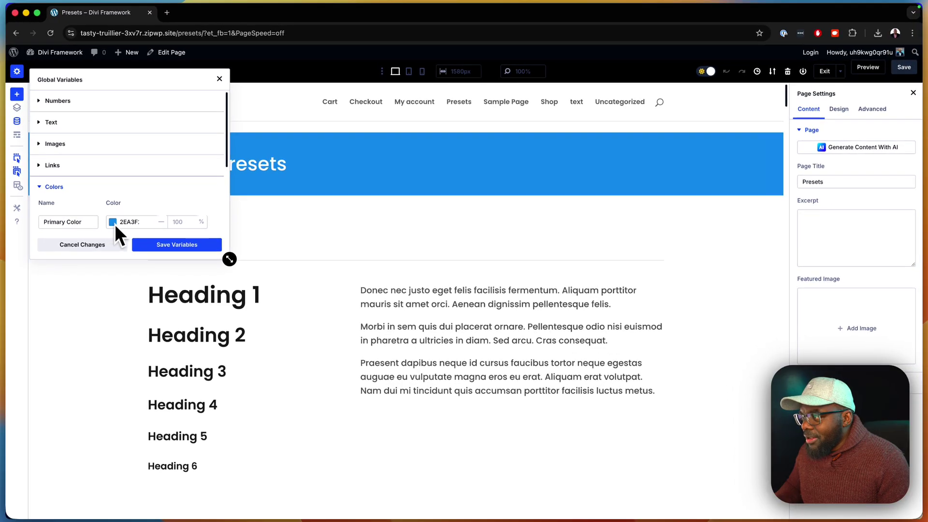
scroll(482, 314, down, 10)
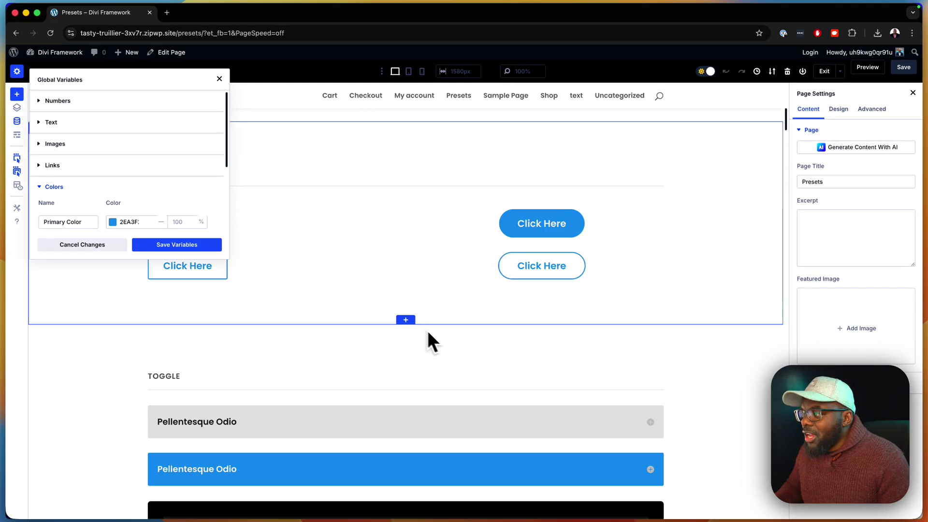
scroll(433, 282, down, 10)
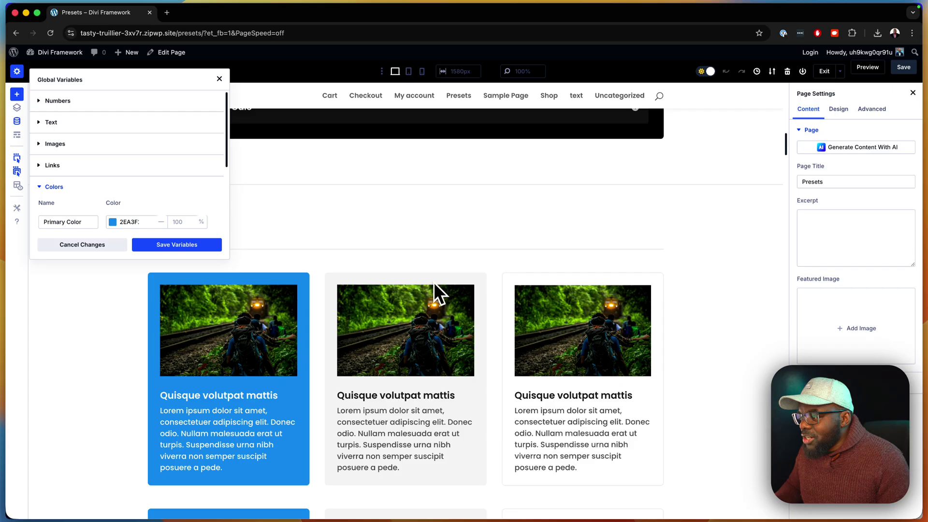
scroll(434, 282, down, 4)
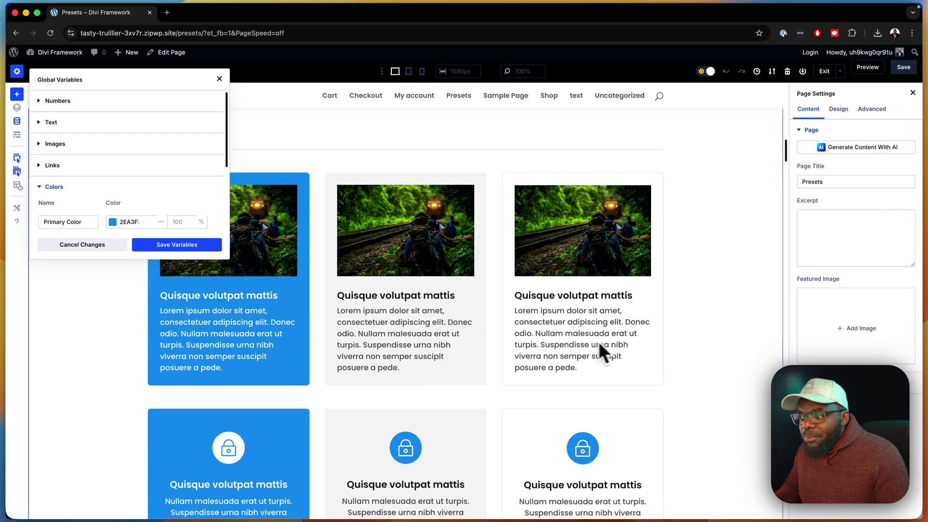
scroll(135, 194, down, 1)
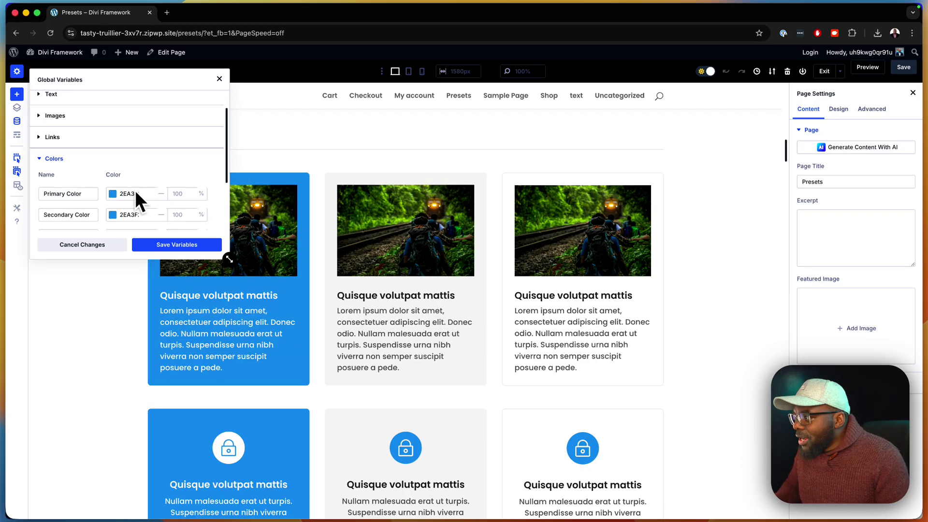
scroll(121, 208, down, 1)
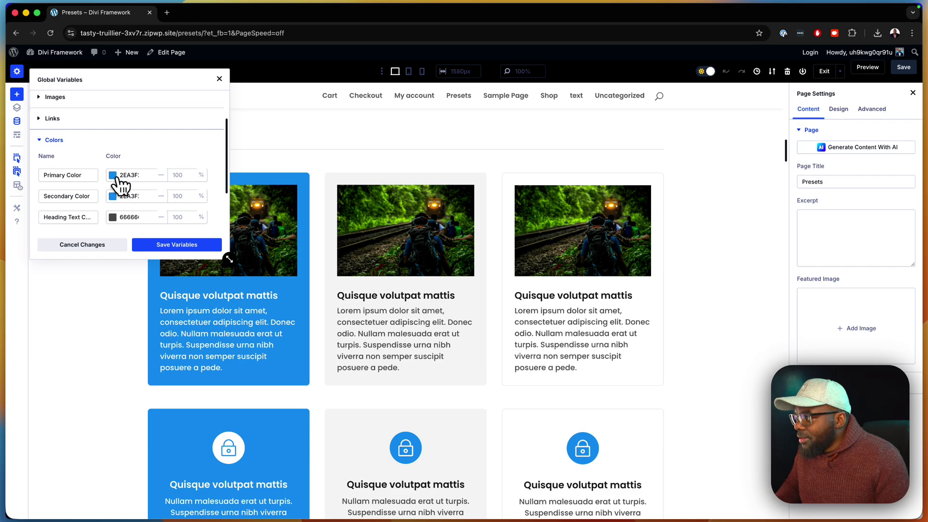
click(113, 175)
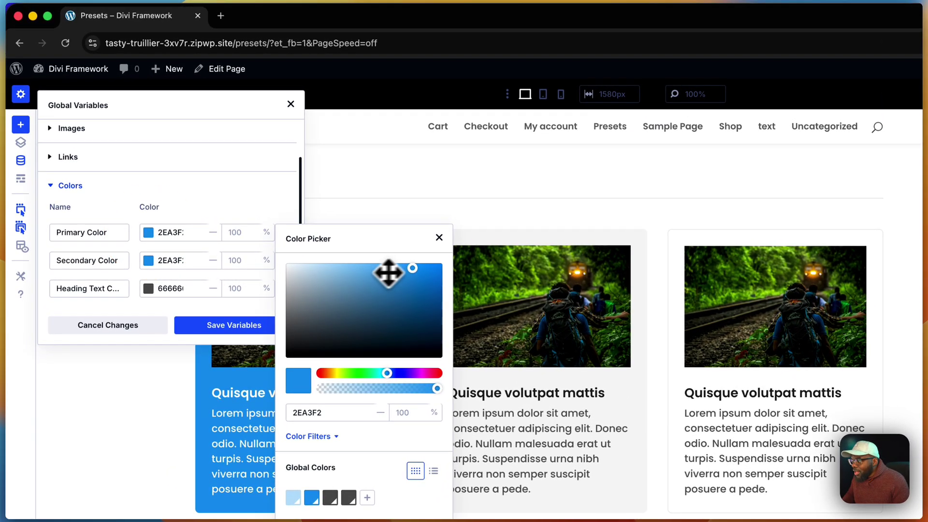
drag(412, 269, 419, 285)
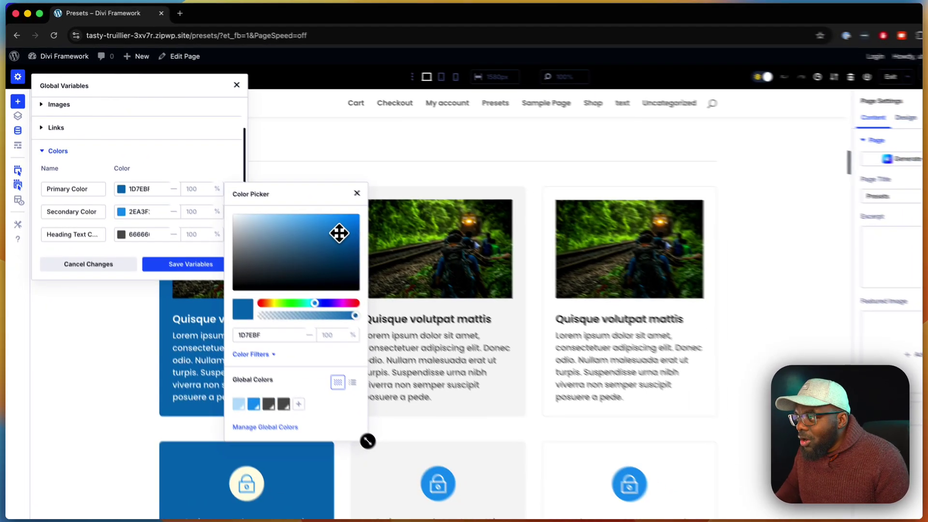
drag(339, 233, 343, 246)
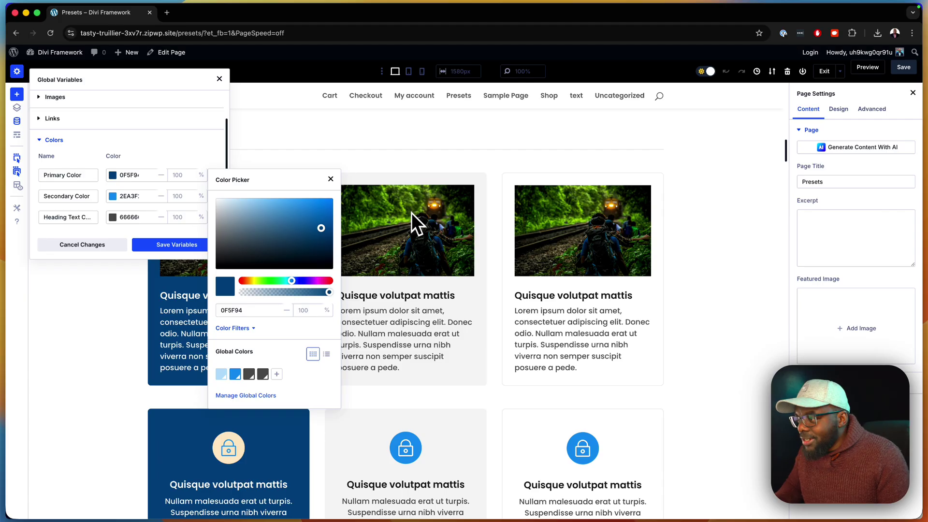
click(332, 180)
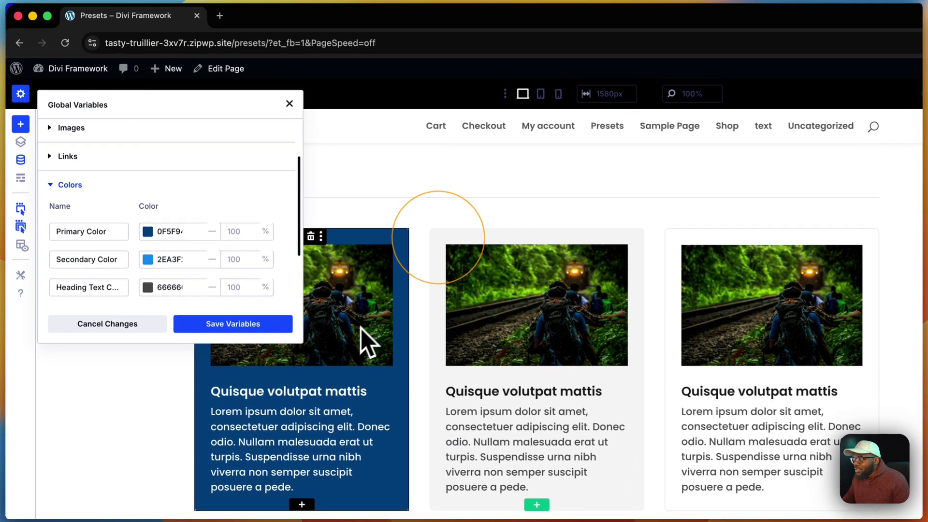
click(196, 245)
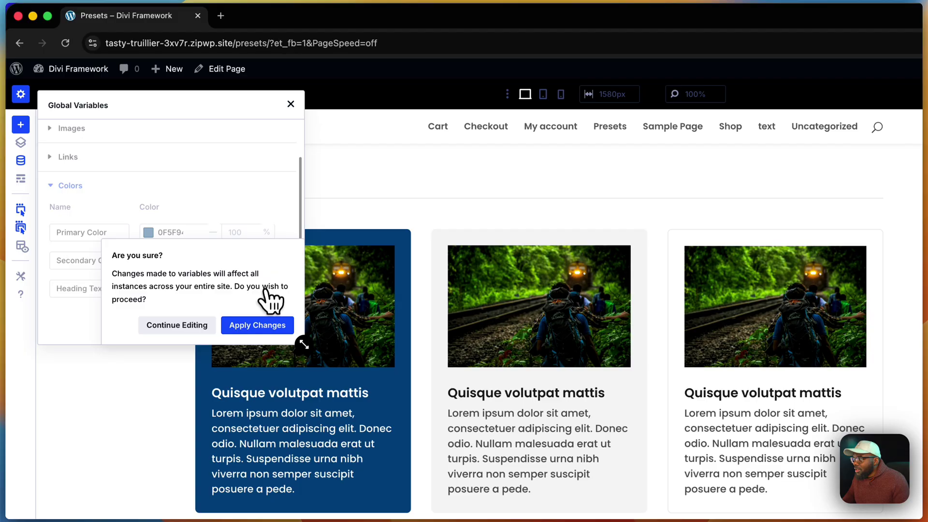
click(267, 326)
Close the variables panel and scroll through the Presets page to review the deep-blue elements.
click(291, 104)
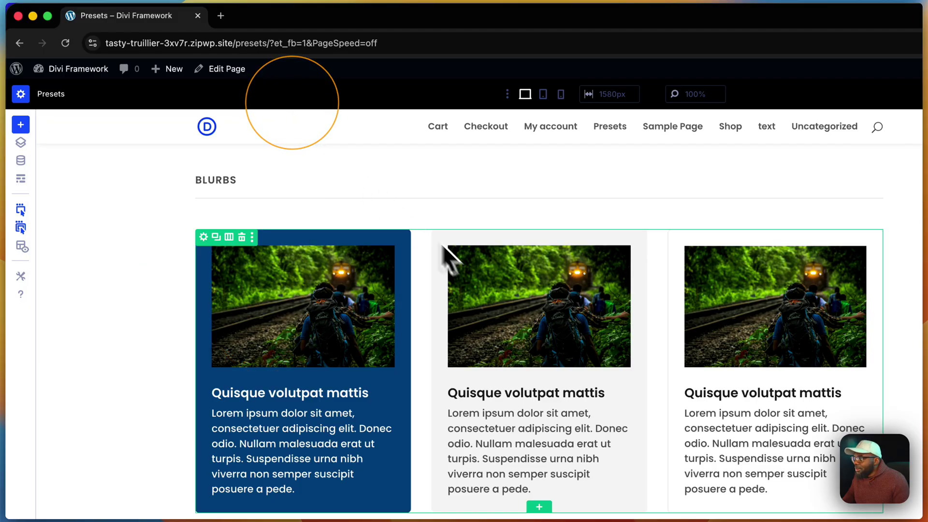
scroll(549, 350, up, 5)
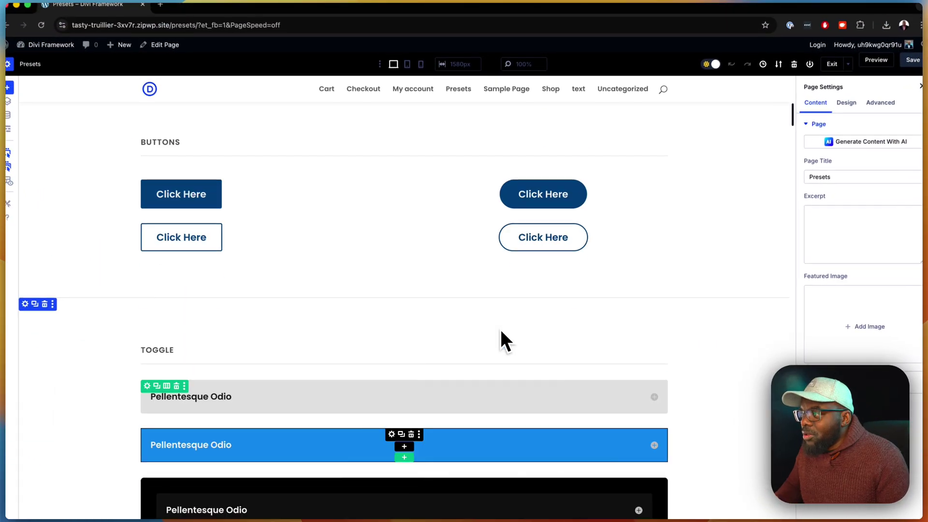
scroll(500, 329, up, 2)
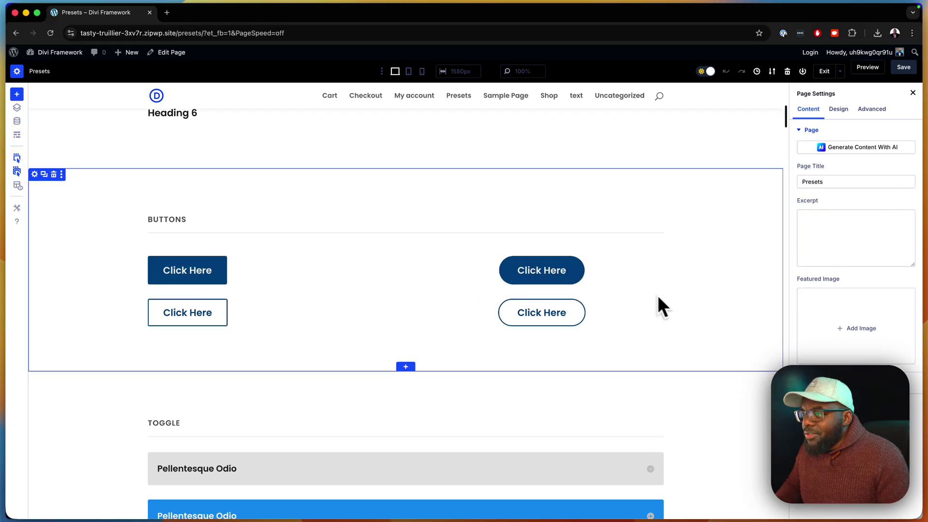
scroll(700, 323, up, 7)
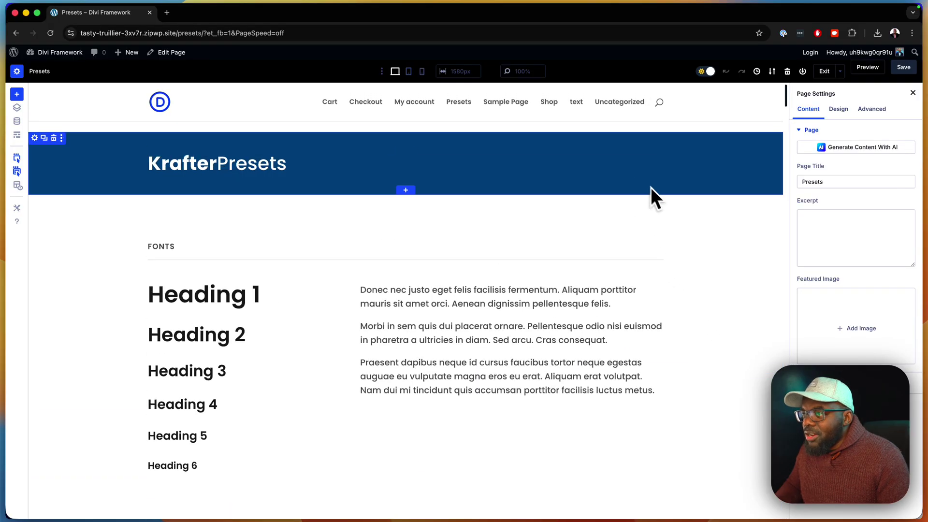
scroll(696, 273, down, 15)
scroll(703, 277, down, 10)
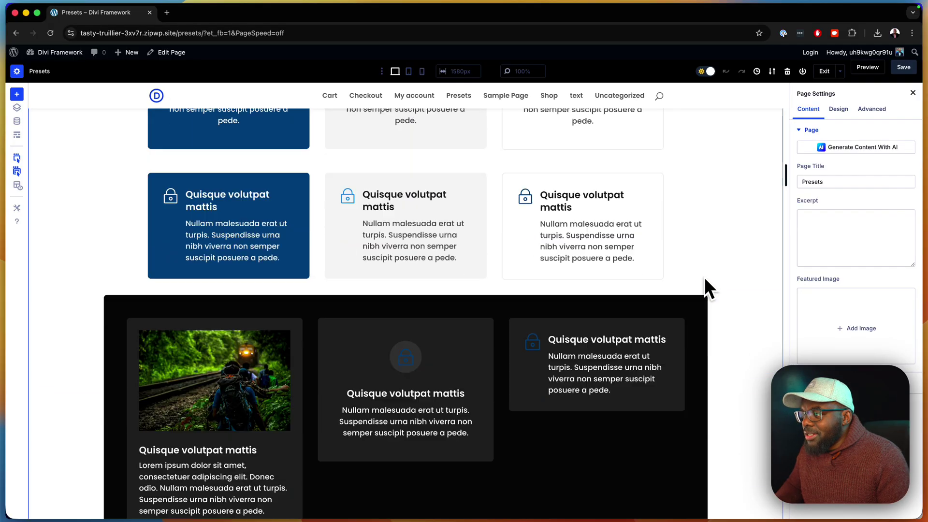
scroll(704, 286, down, 10)
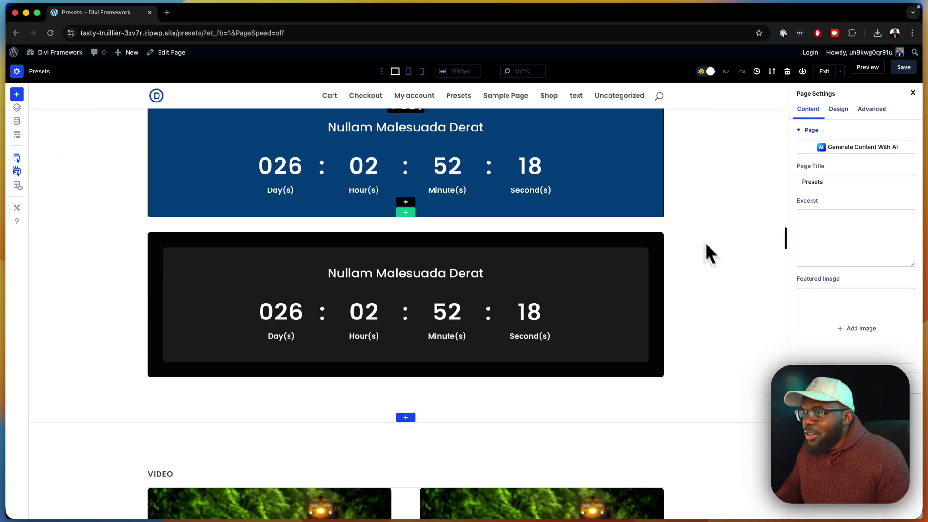
scroll(688, 220, down, 10)
scroll(707, 242, down, 5)
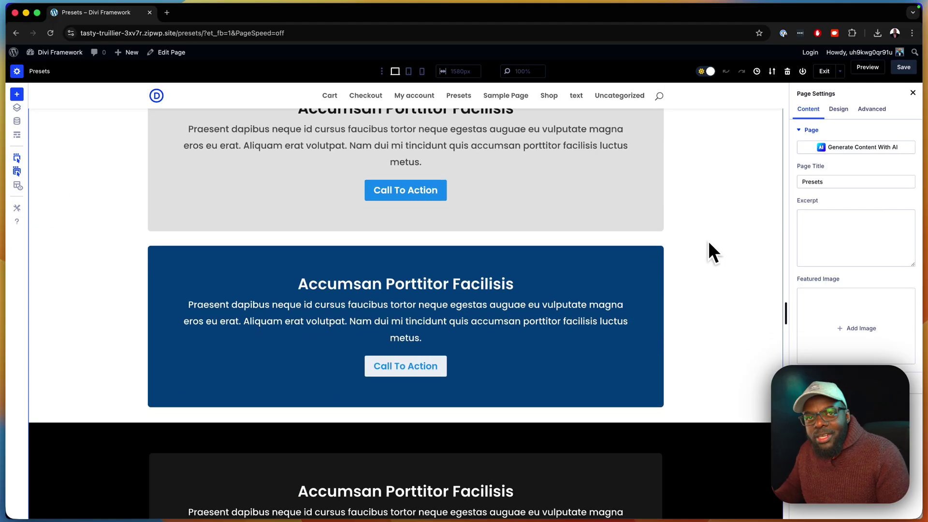
scroll(755, 245, up, 1)
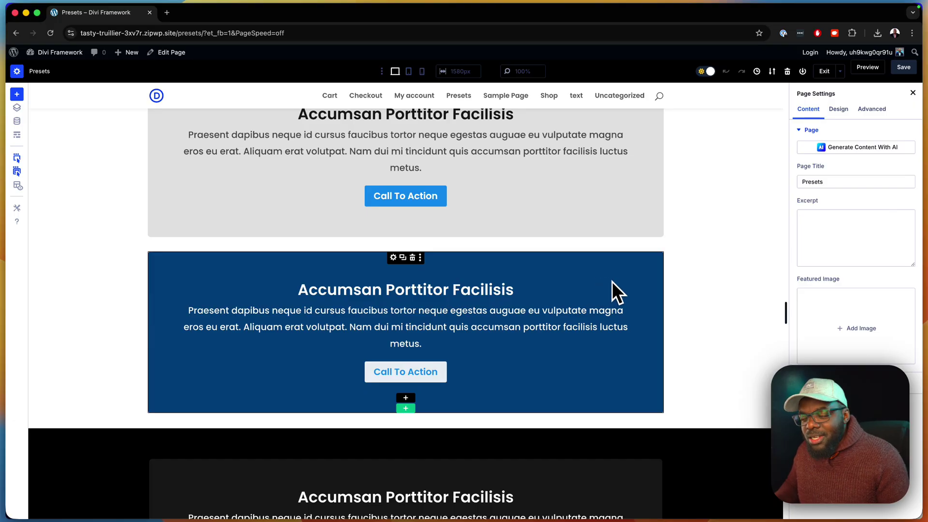
scroll(673, 292, up, 15)
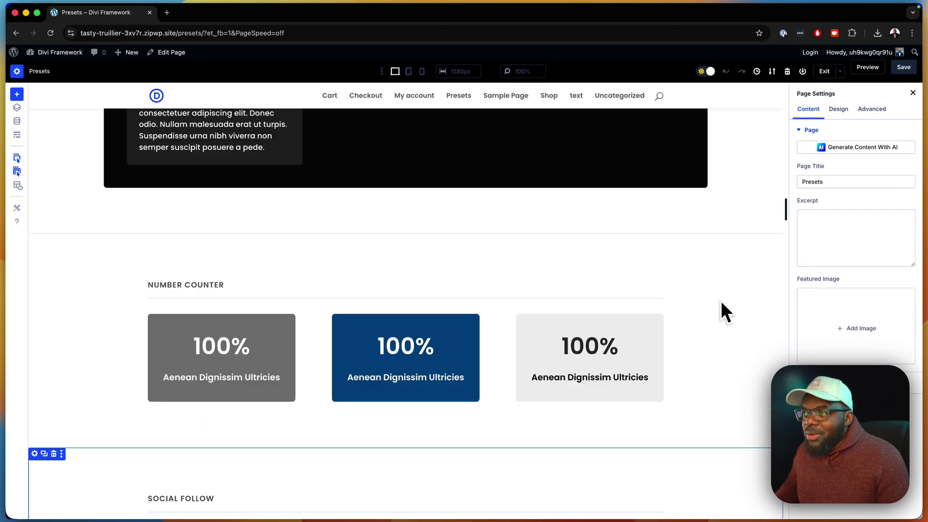
scroll(720, 301, up, 10)
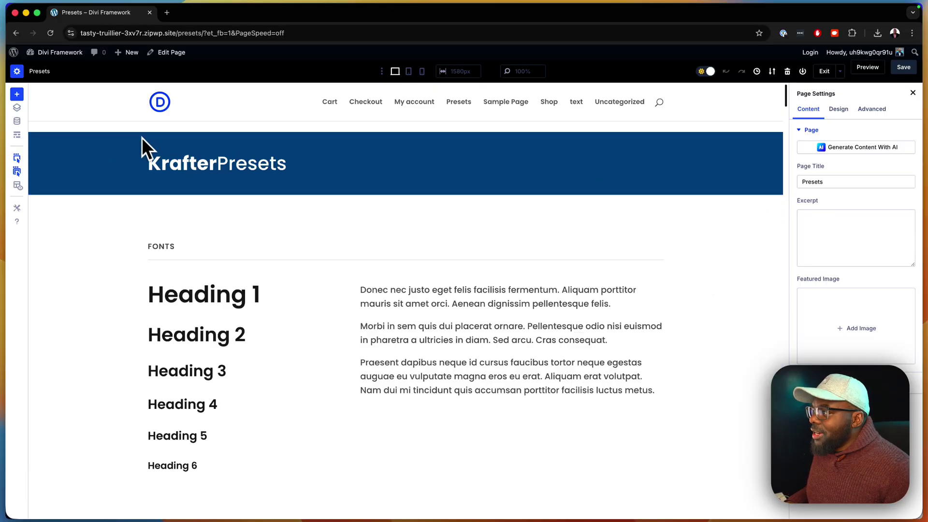
Create a new page titled 'New Design' and open it in the Divi Builder.
mouse_move(139, 56)
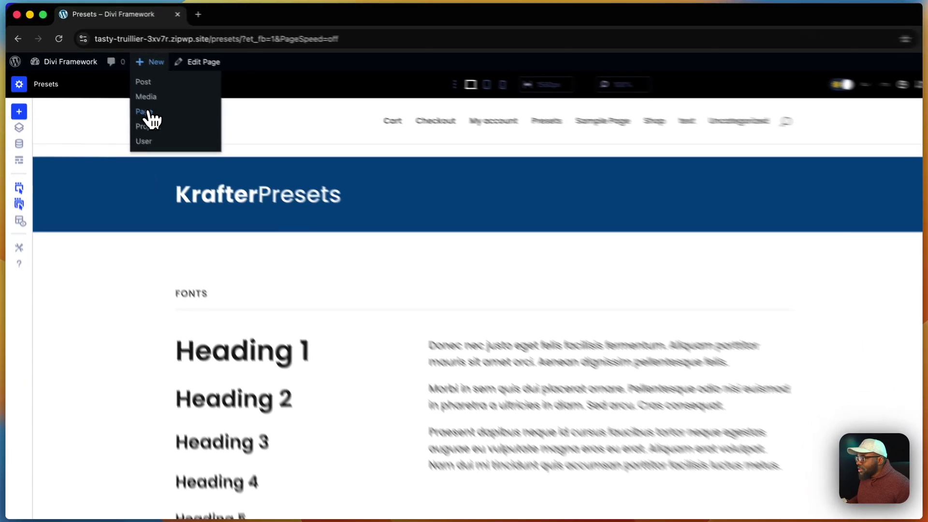
click(129, 94)
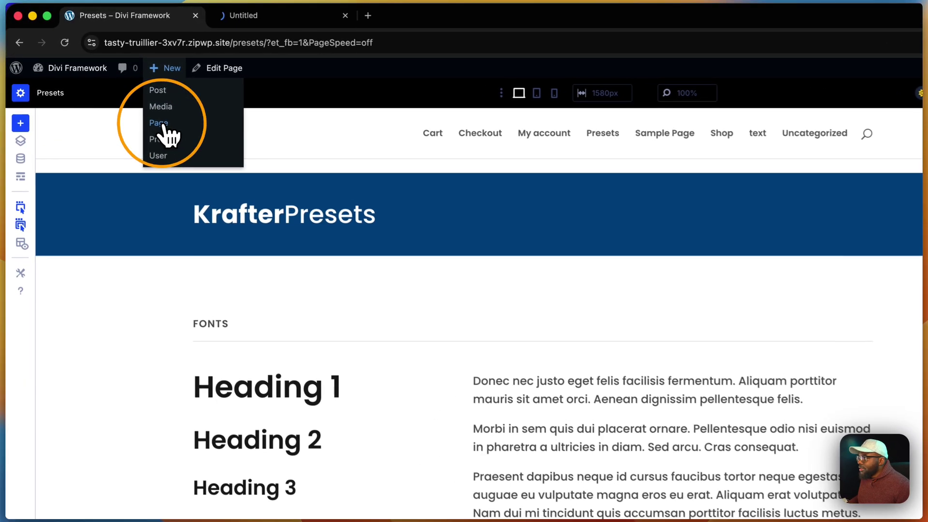
click(229, 14)
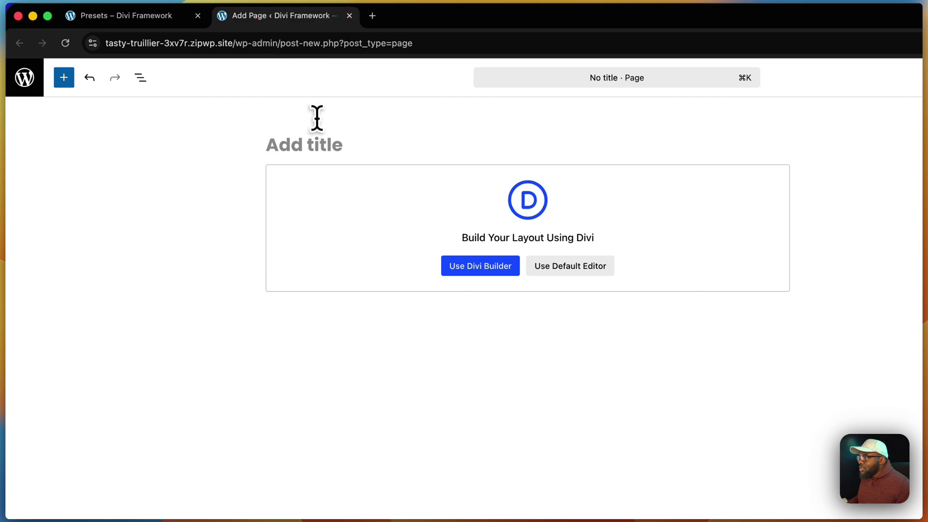
text(New Desig)
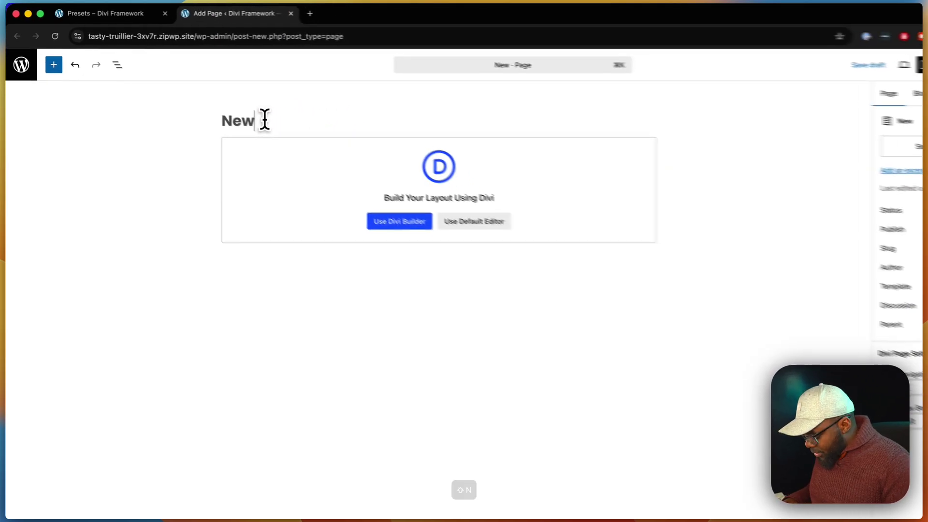
text(n)
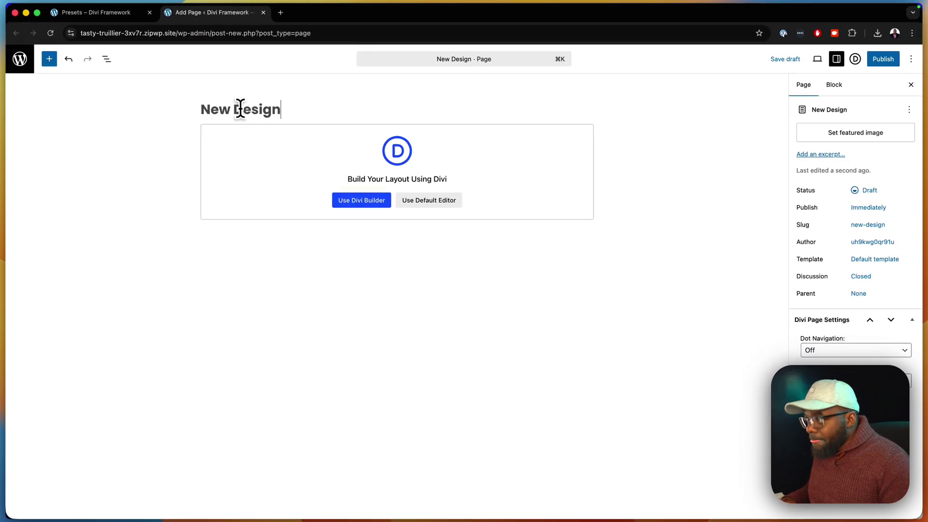
click(350, 205)
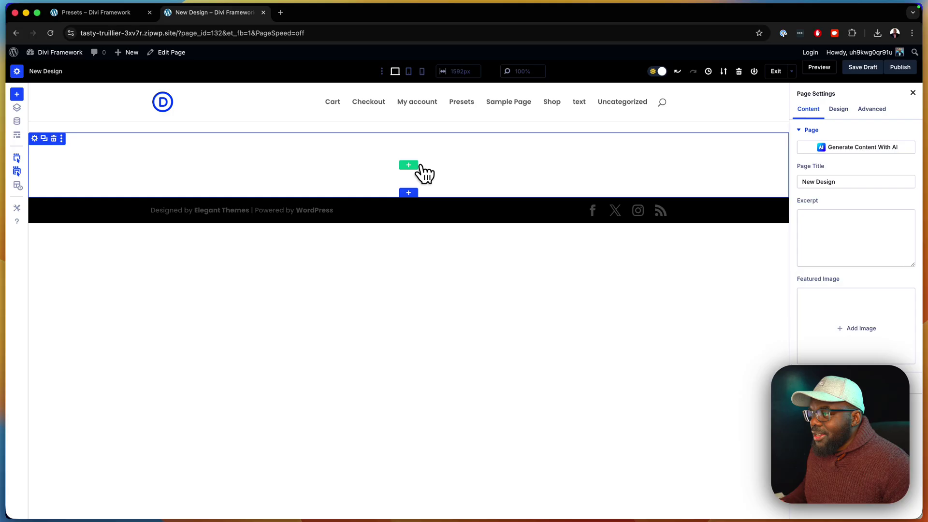
Add a one-column row containing a Heading module.
click(408, 165)
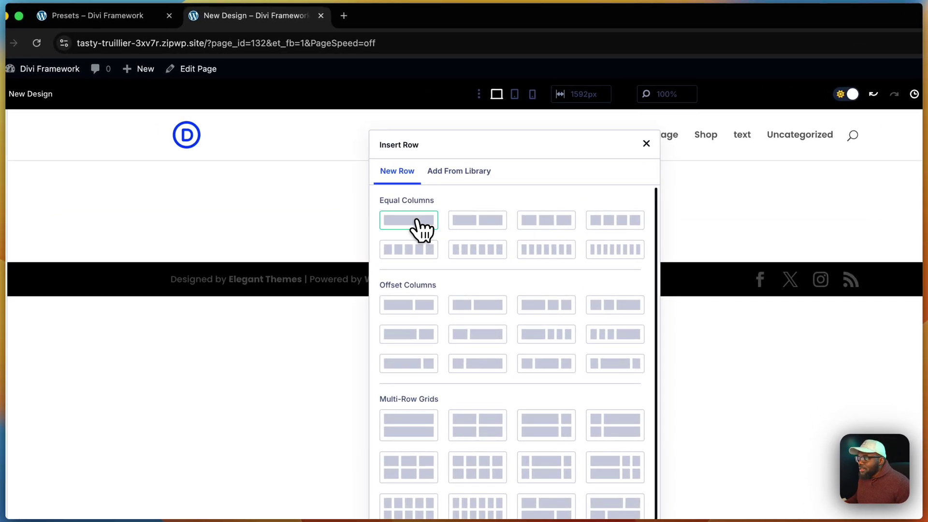
click(416, 223)
text(heading)
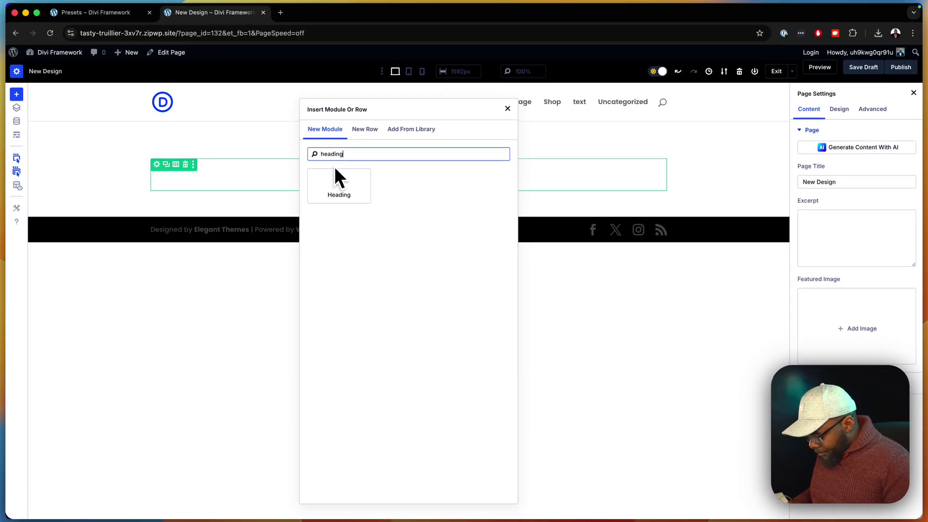
click(340, 185)
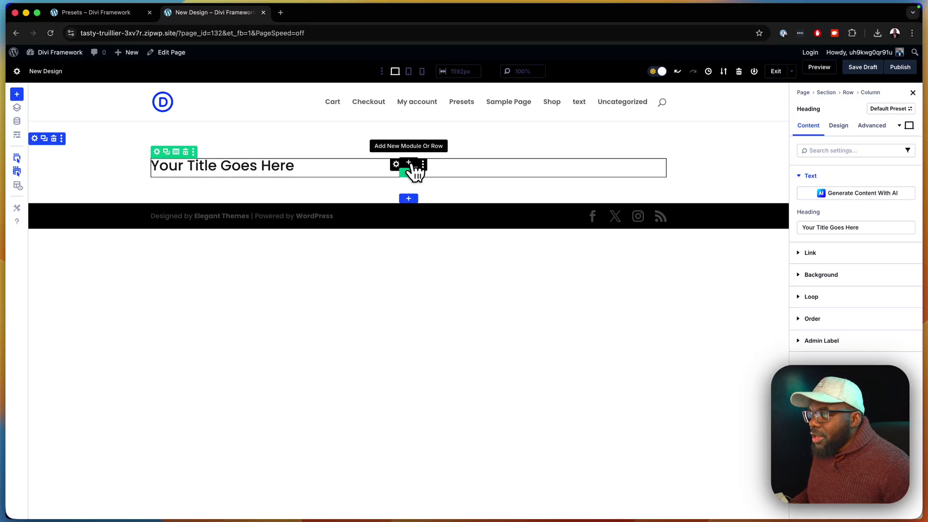
Insert a Text module directly below the heading.
click(409, 164)
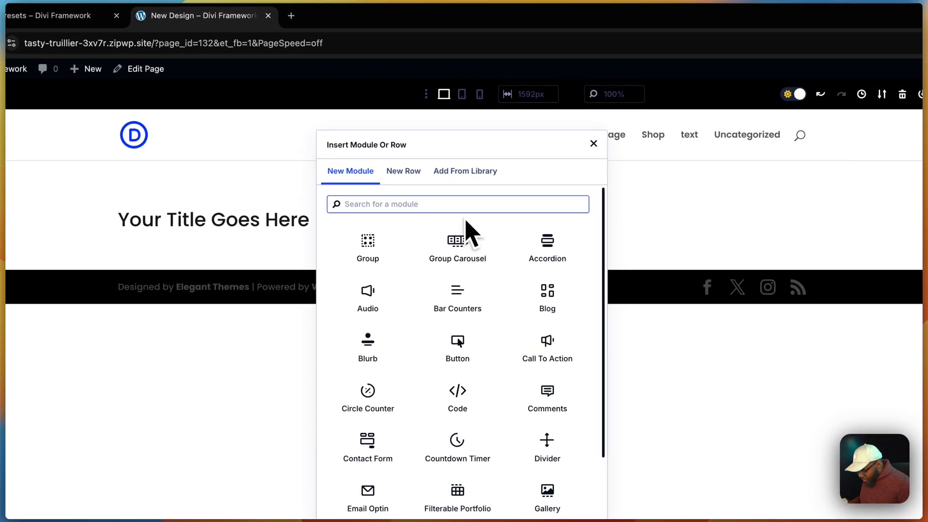
text(pa)
key(BackSpace)
key(BackSpace)
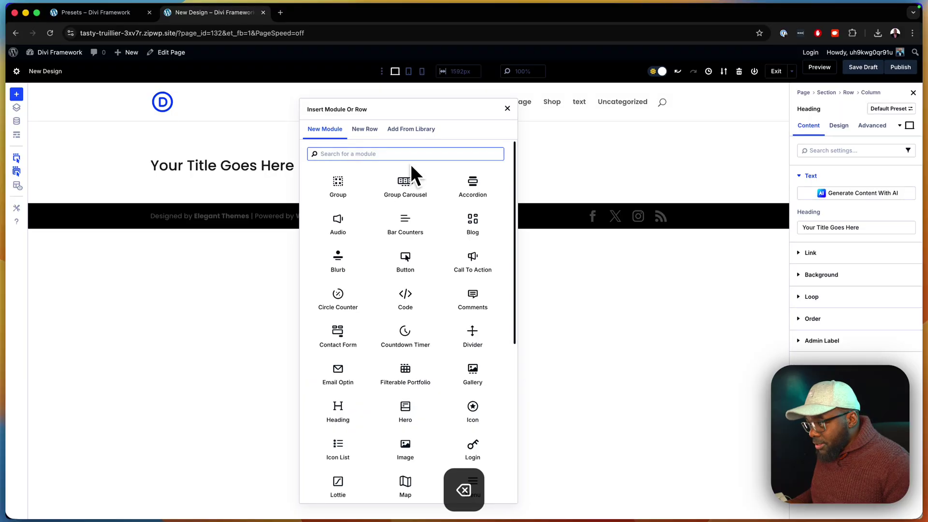
text(text)
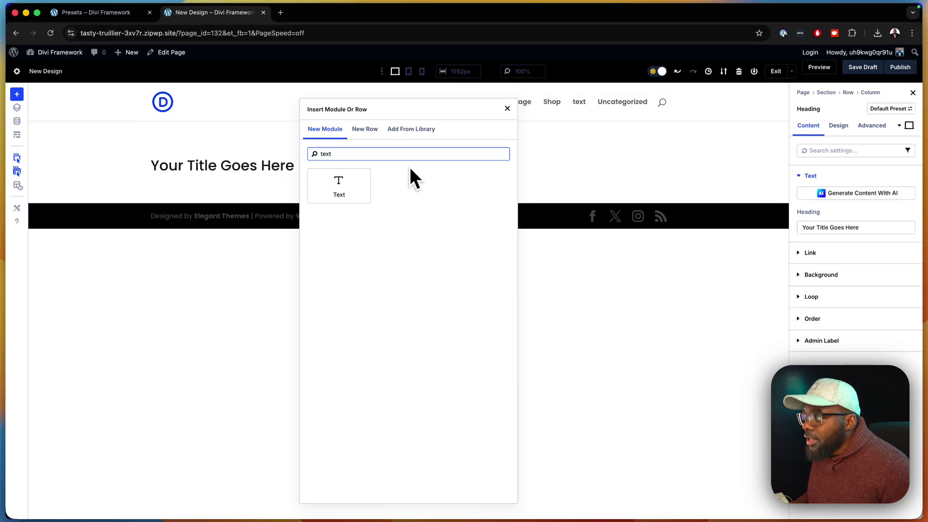
click(338, 185)
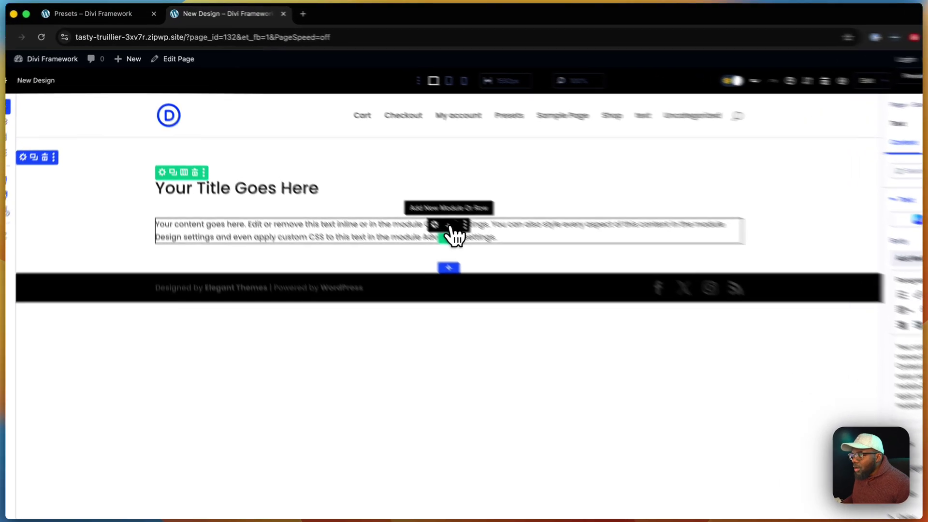
Add a Group module below the text and place a Blurb module inside it.
click(410, 199)
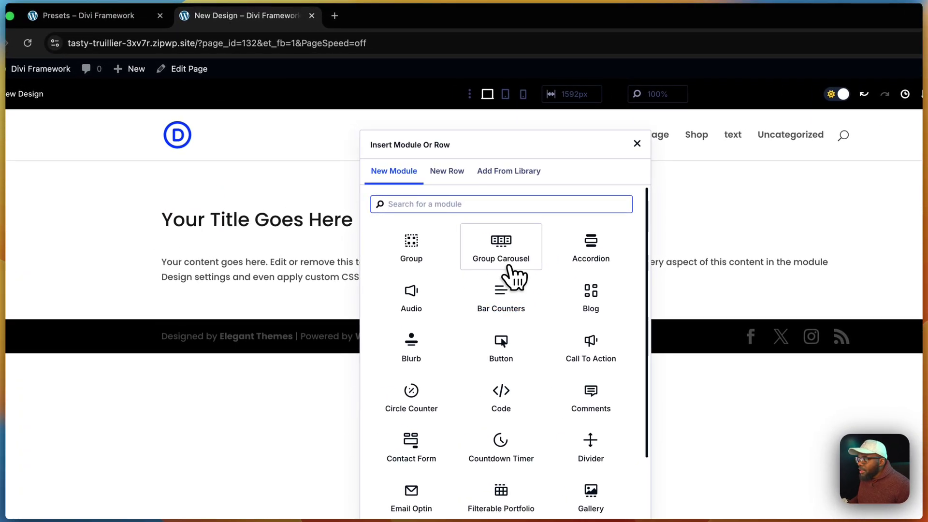
click(427, 248)
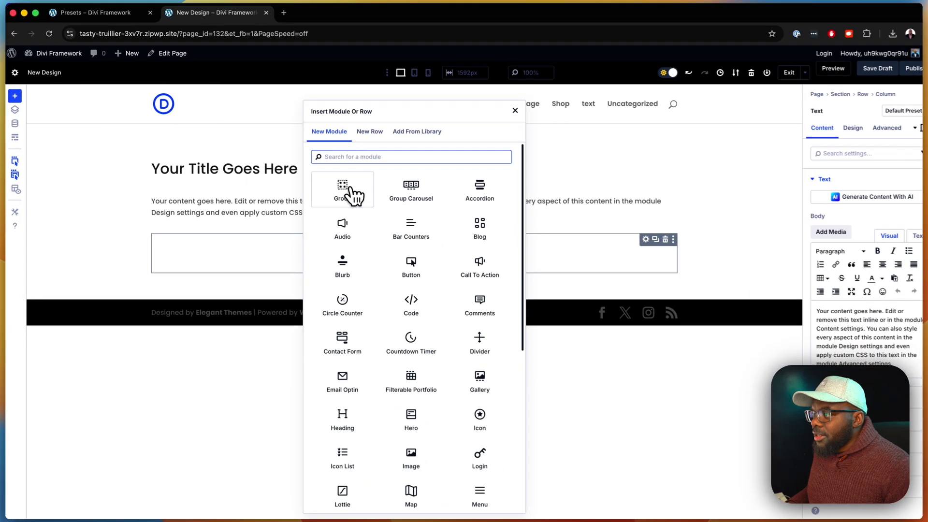
text(blurb)
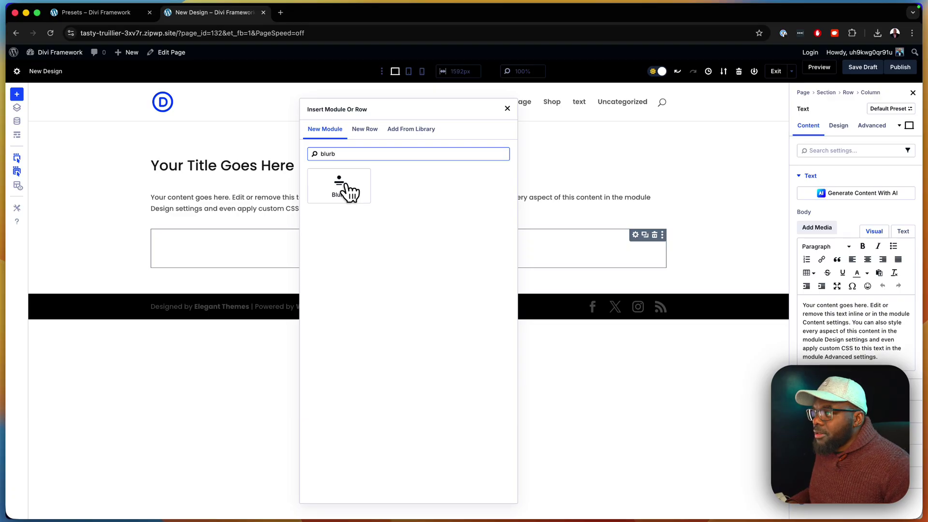
click(347, 191)
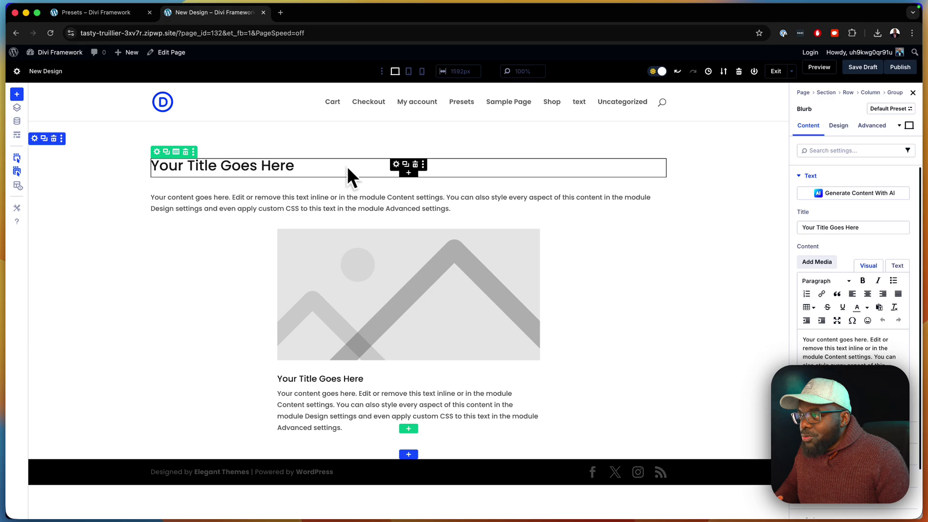
Make the heading an H3 with centre alignment in its Design settings.
click(397, 166)
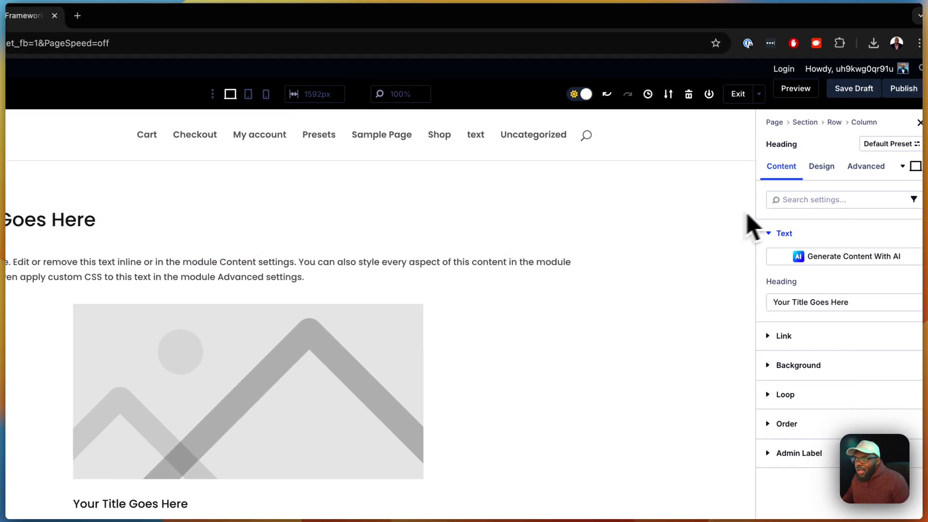
click(822, 167)
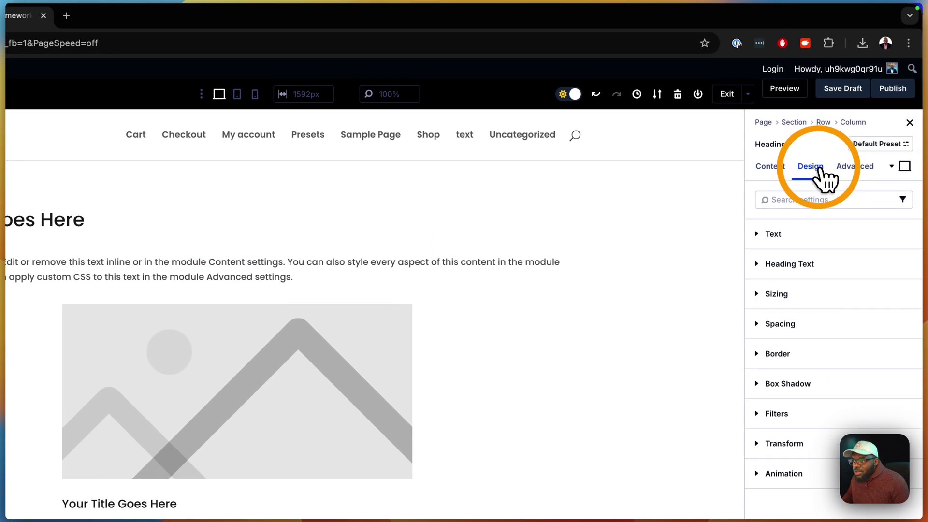
click(813, 265)
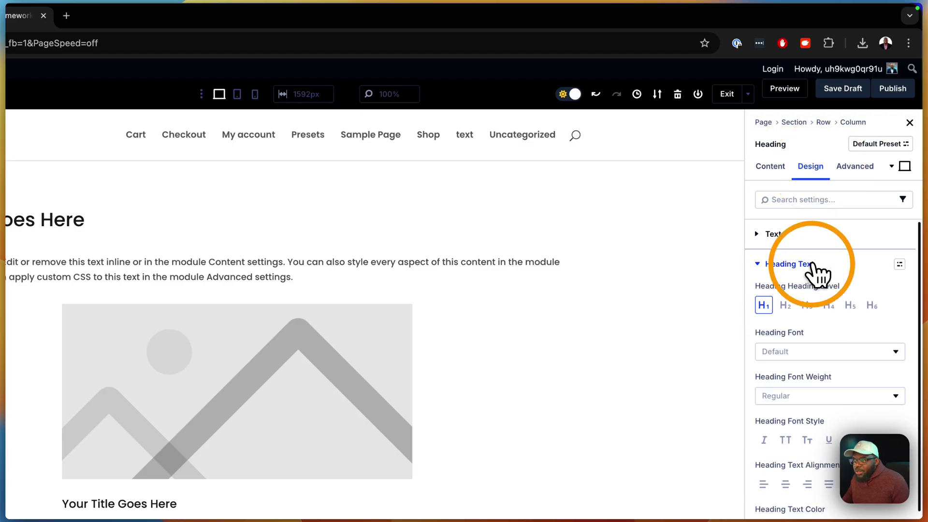
click(807, 306)
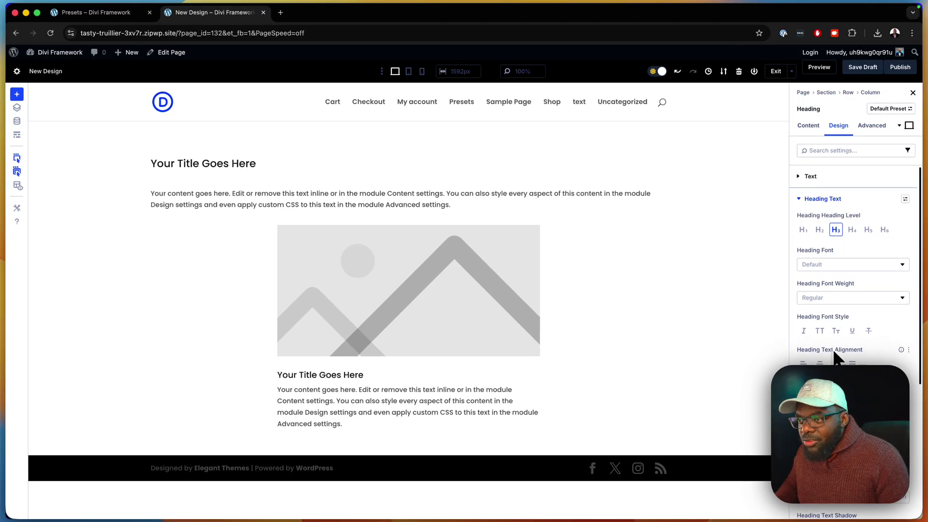
click(819, 364)
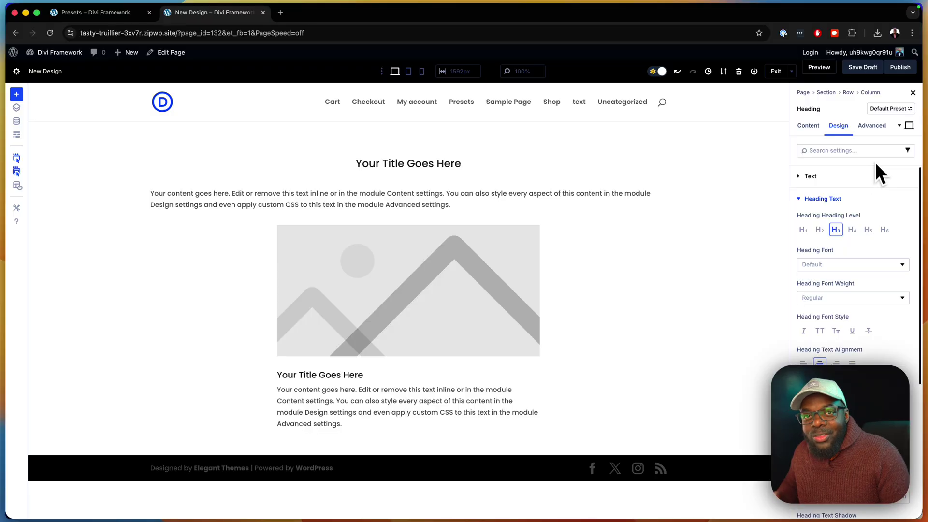
Apply the kp-heading-3 preset to the heading, then switch it to kp-heading-2.
click(895, 119)
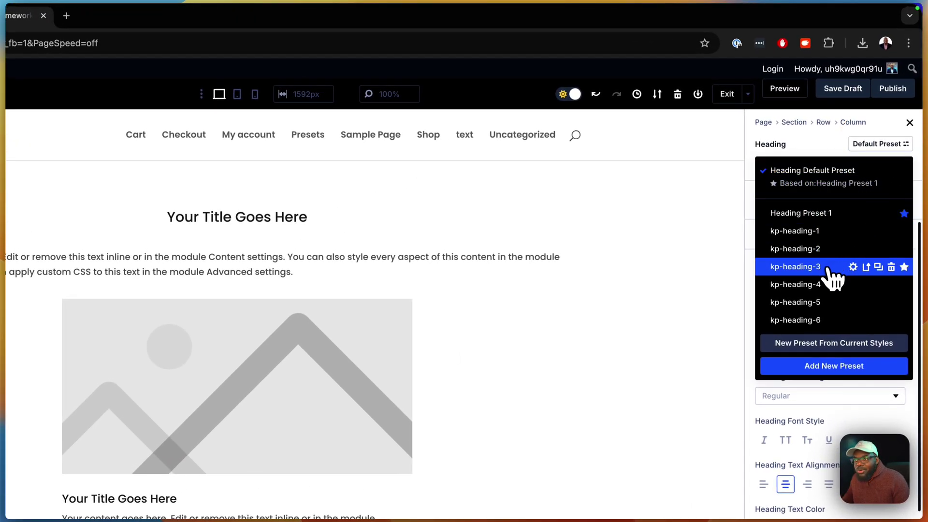
click(812, 267)
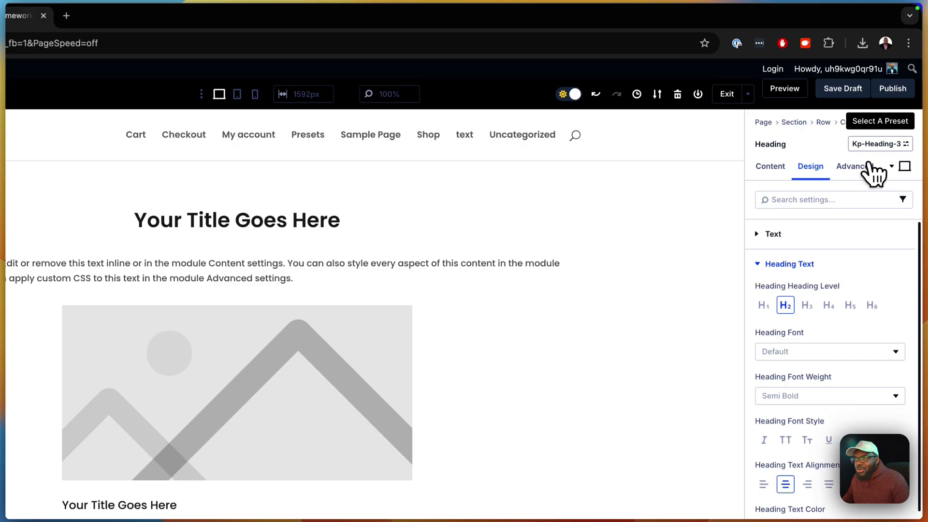
click(905, 143)
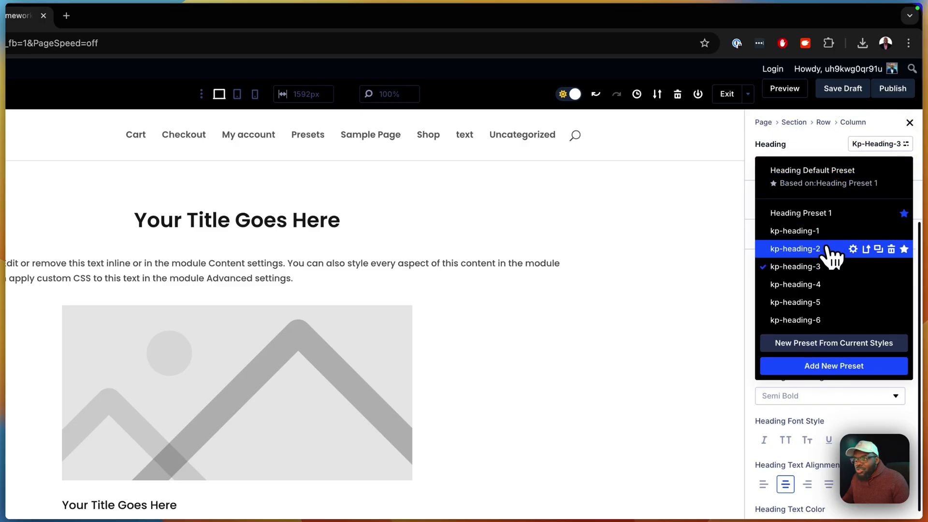
click(798, 249)
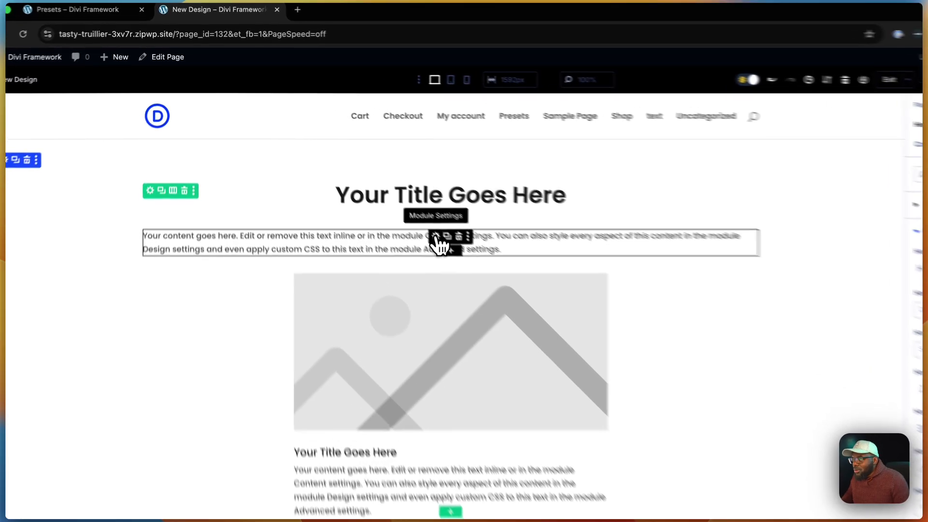
Apply the kp-body-text preset to the intro paragraph's Text module.
click(396, 203)
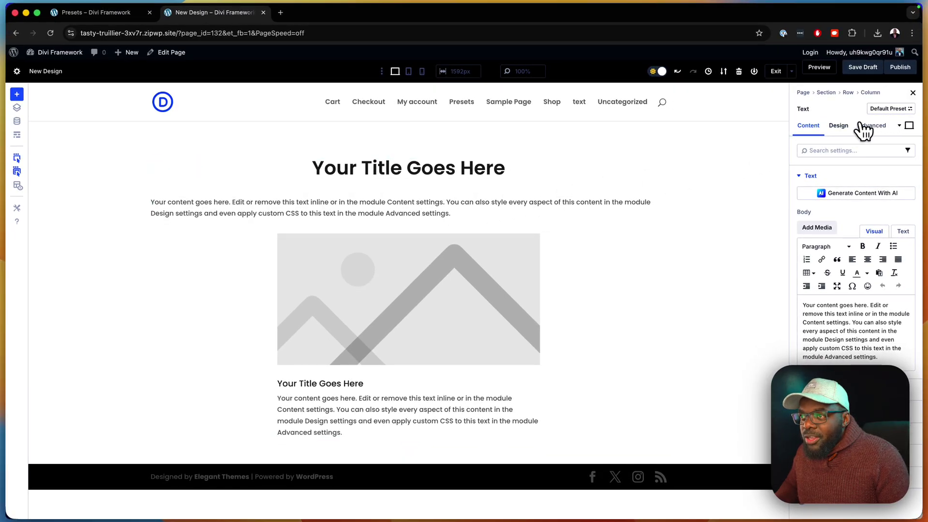
click(838, 125)
click(837, 180)
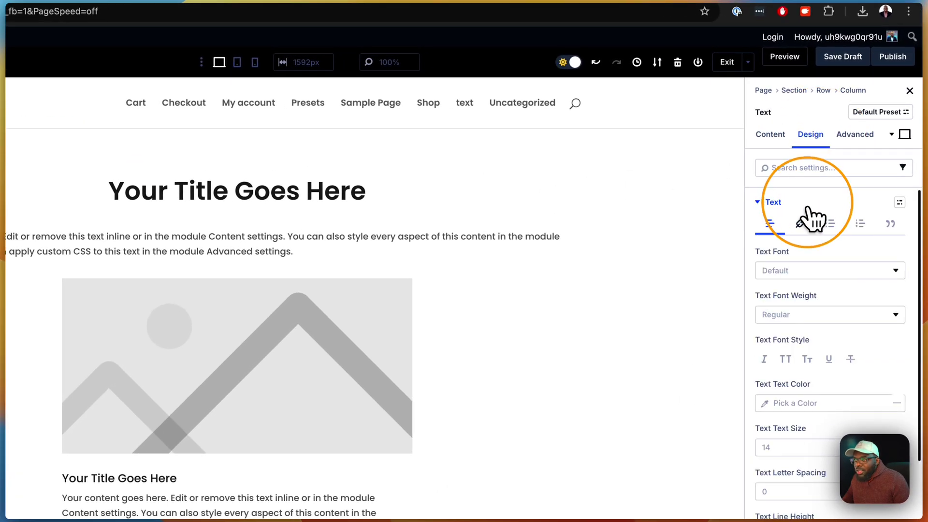
scroll(817, 368, down, 3)
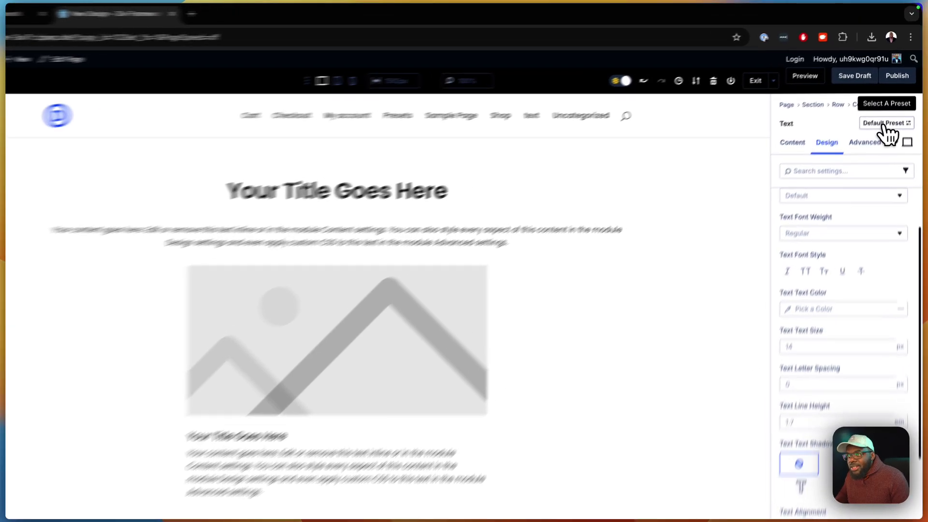
click(889, 109)
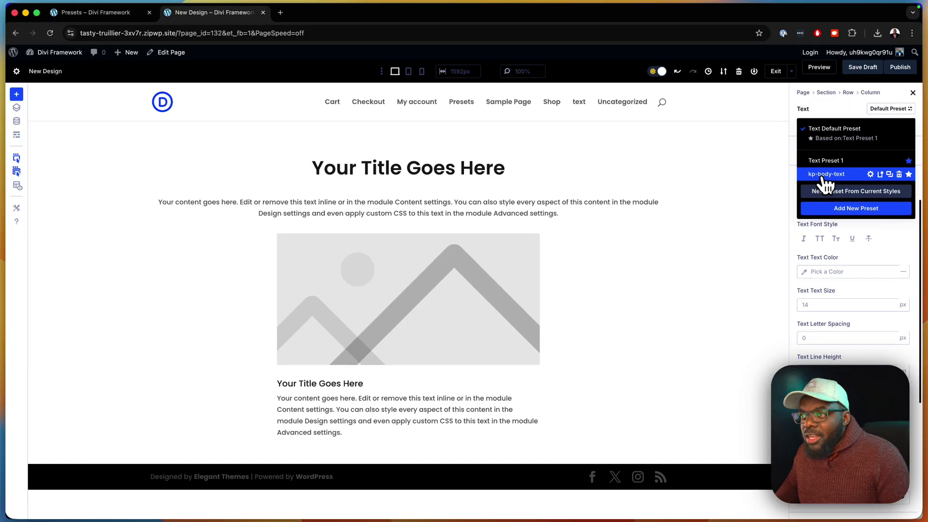
click(846, 179)
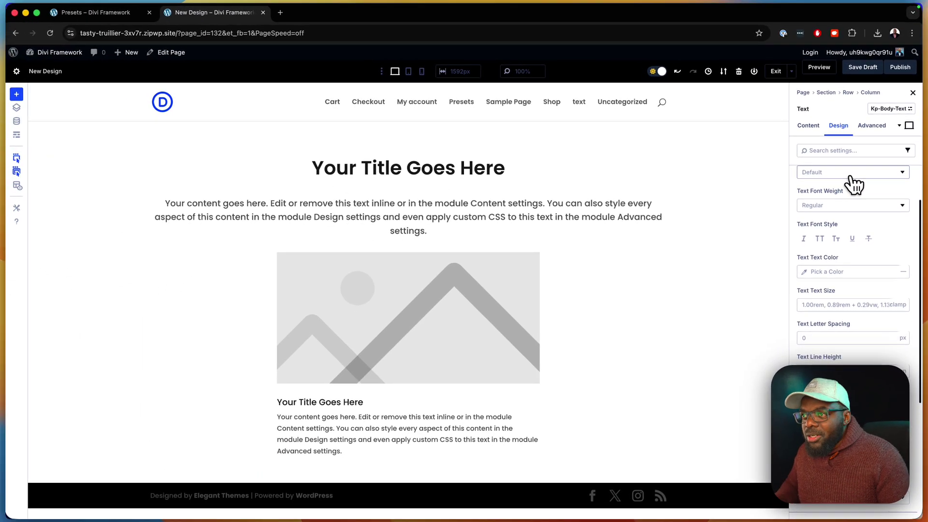
Assign kp-body-text as the default Text preset and confirm with Yes.
click(891, 109)
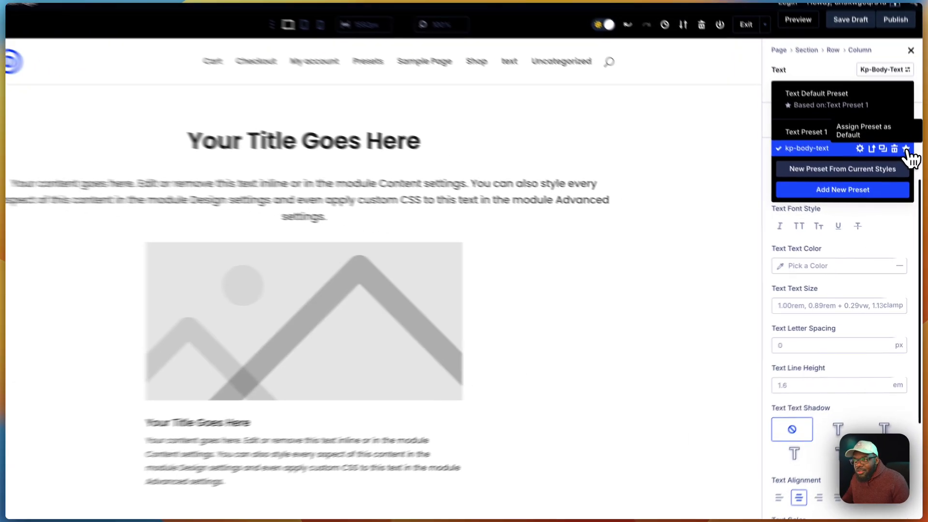
click(908, 174)
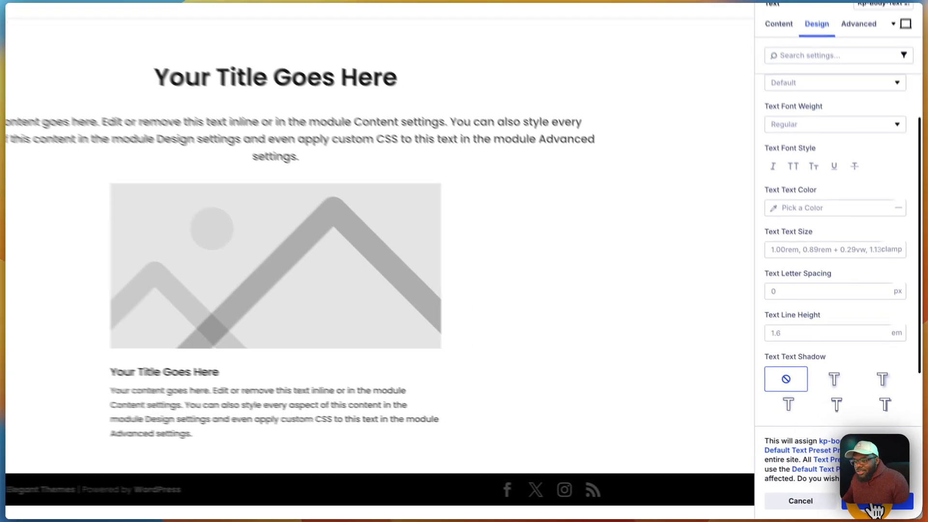
click(886, 505)
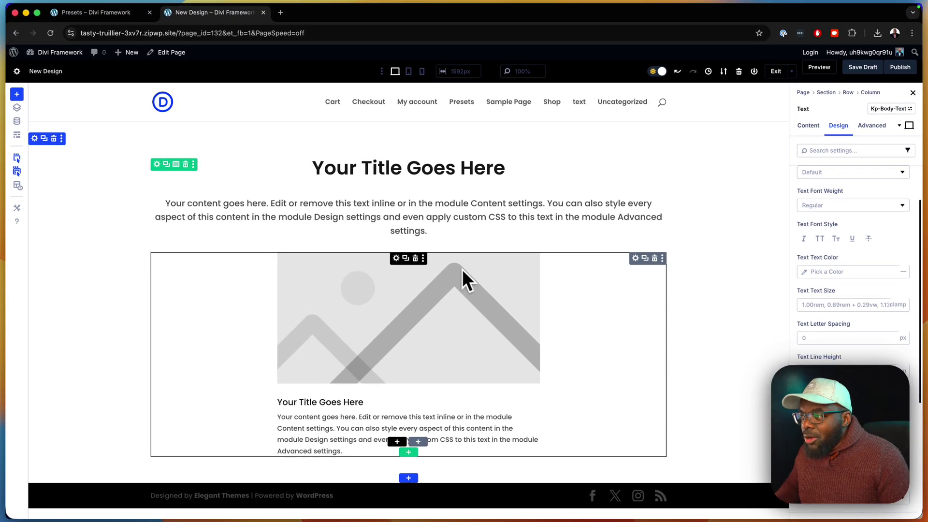
Switch to the Presets reference page and scroll down to its Blurbs examples.
click(396, 259)
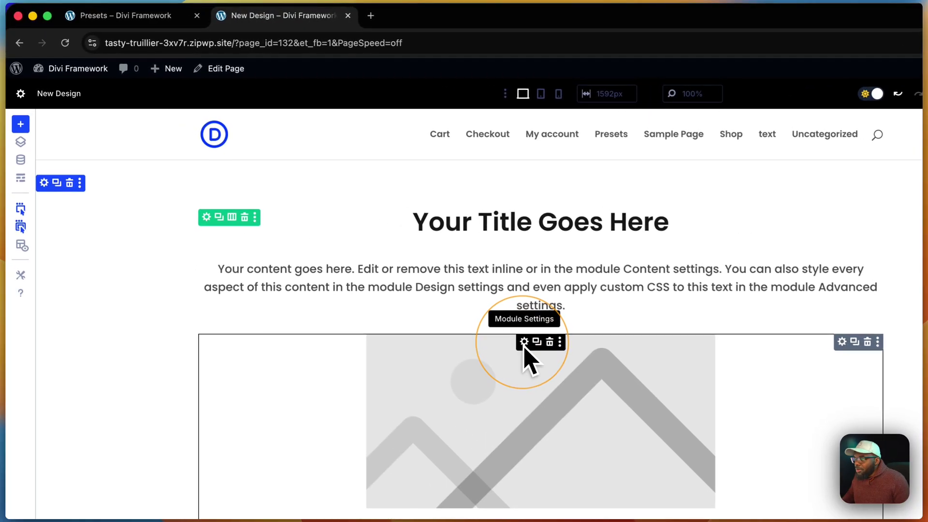
click(157, 19)
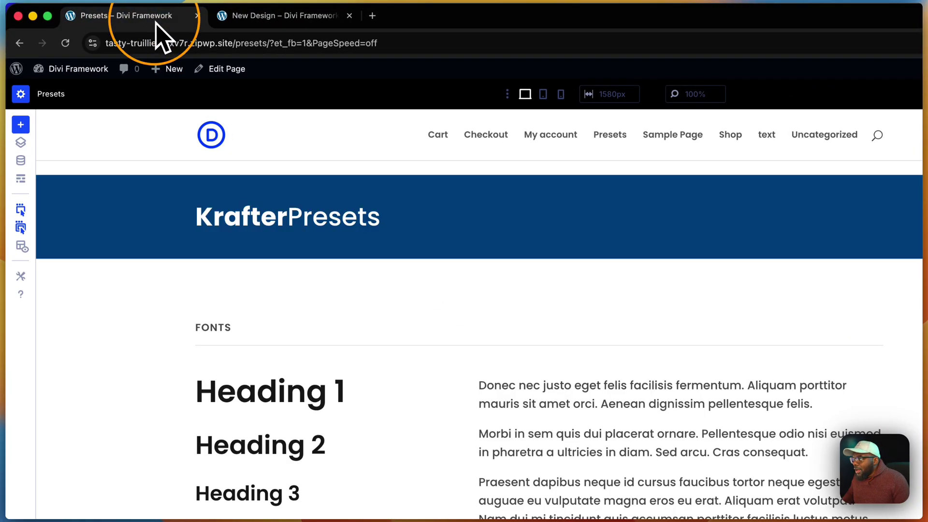
scroll(387, 359, down, 3)
scroll(392, 370, down, 3)
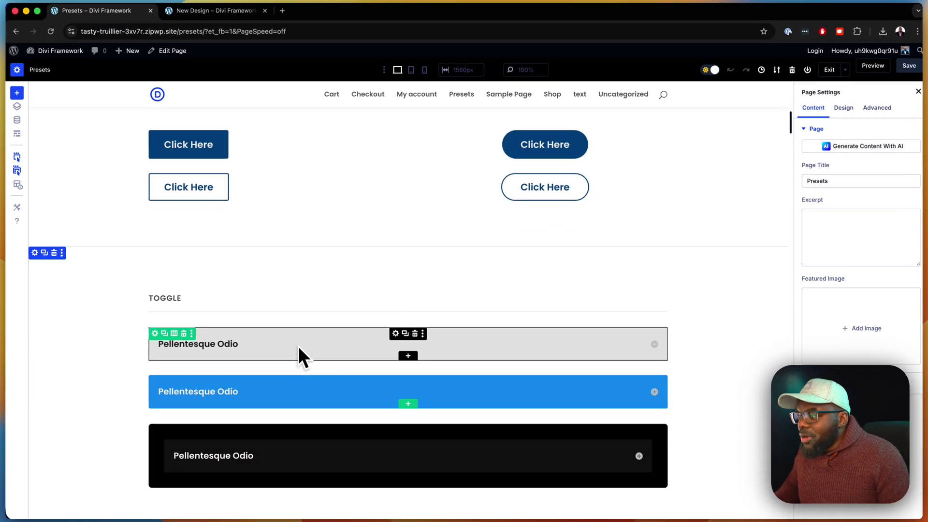
scroll(299, 348, down, 10)
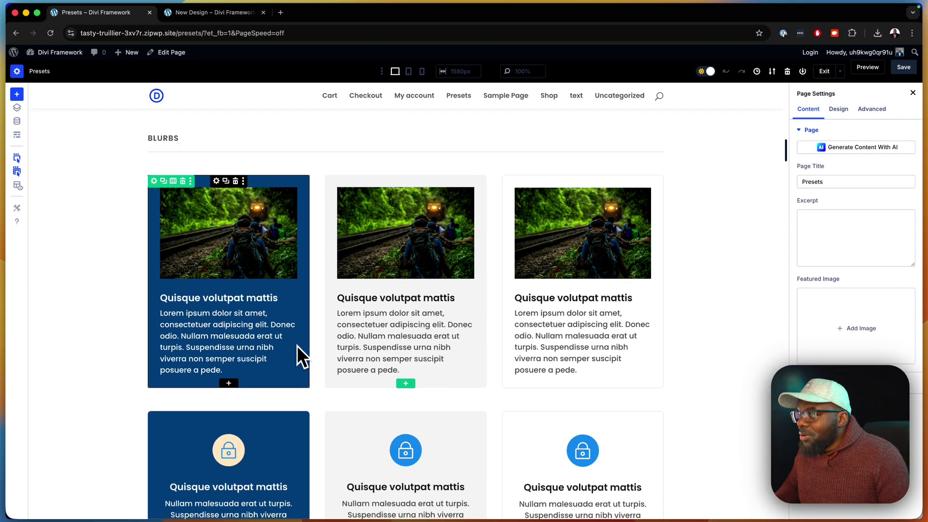
scroll(285, 331, down, 3)
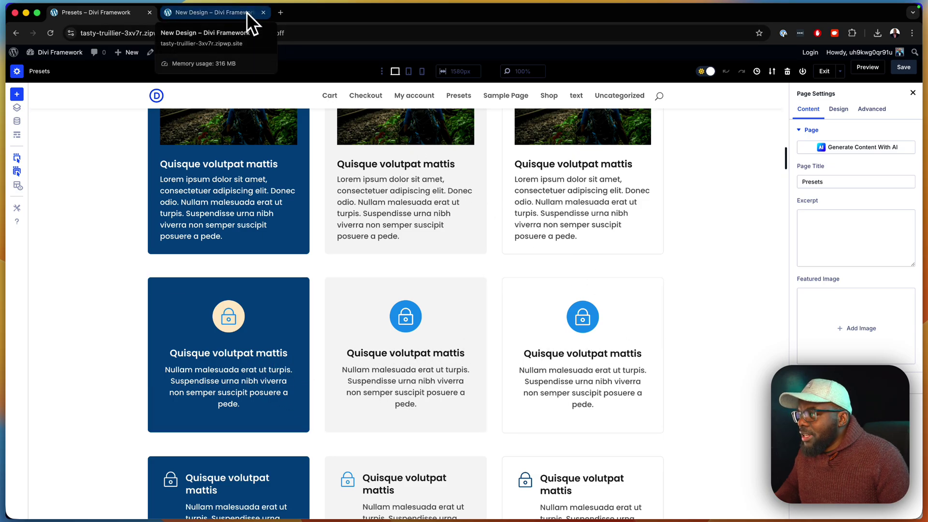
scroll(254, 425, down, 3)
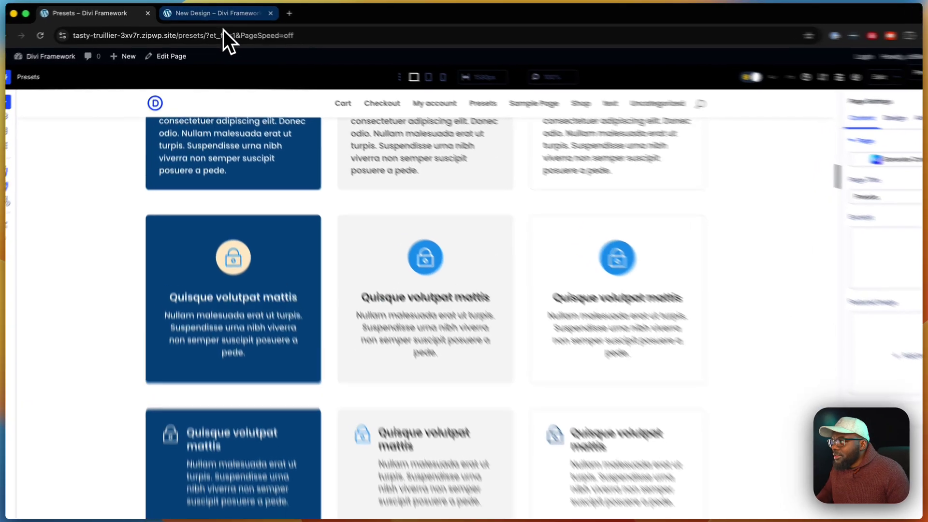
Back on the New Design page, give the image blurb the kp-blurb-b-light preset.
click(227, 13)
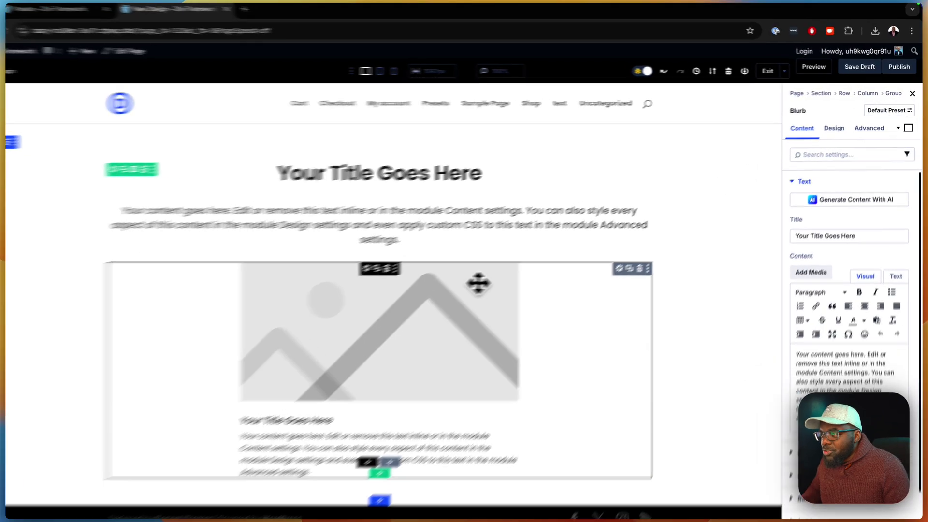
click(559, 264)
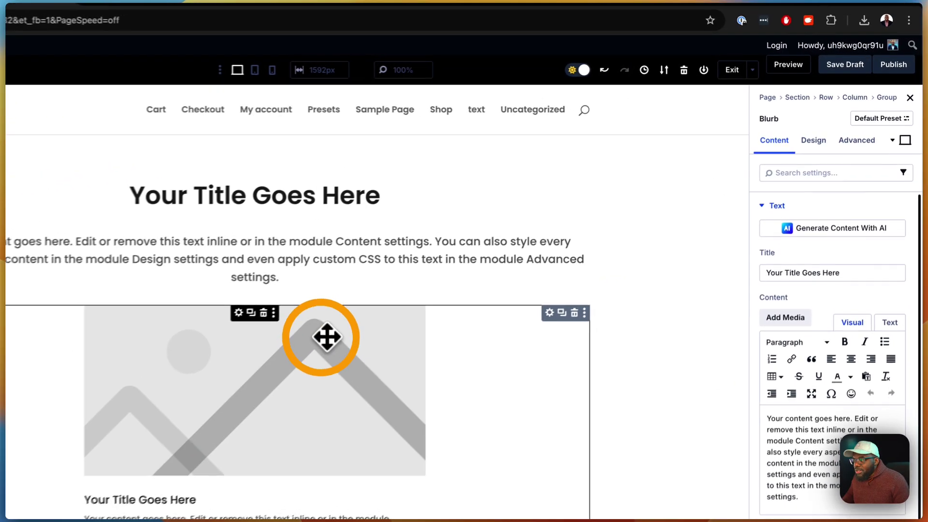
click(869, 136)
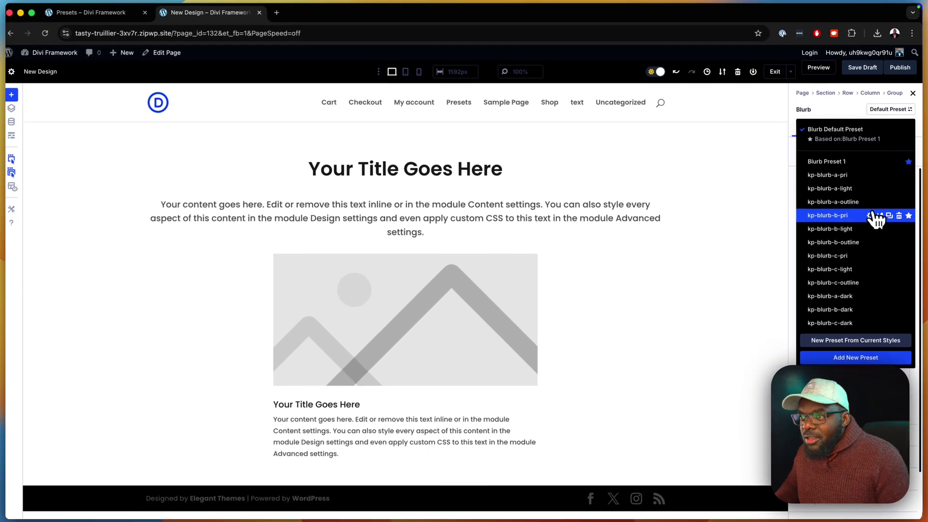
click(853, 231)
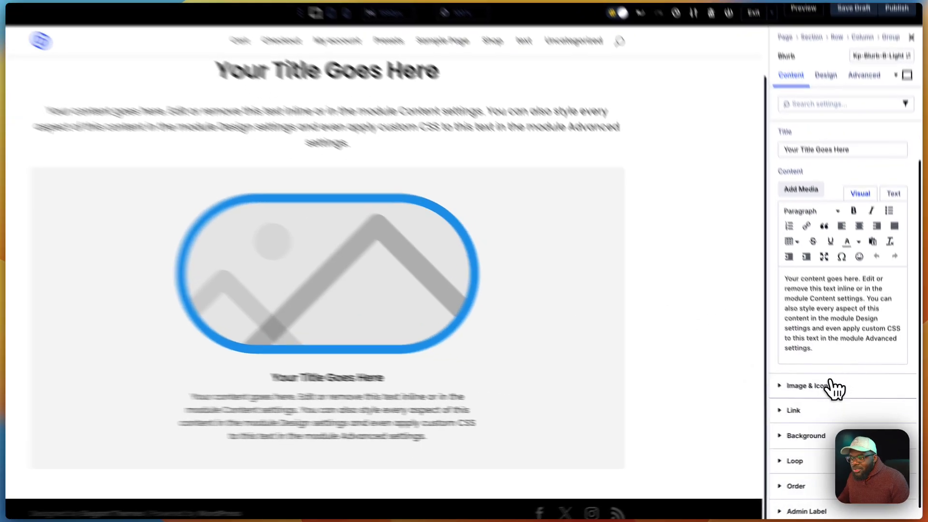
Switch the blurb from an image to a cloud upload icon.
click(839, 394)
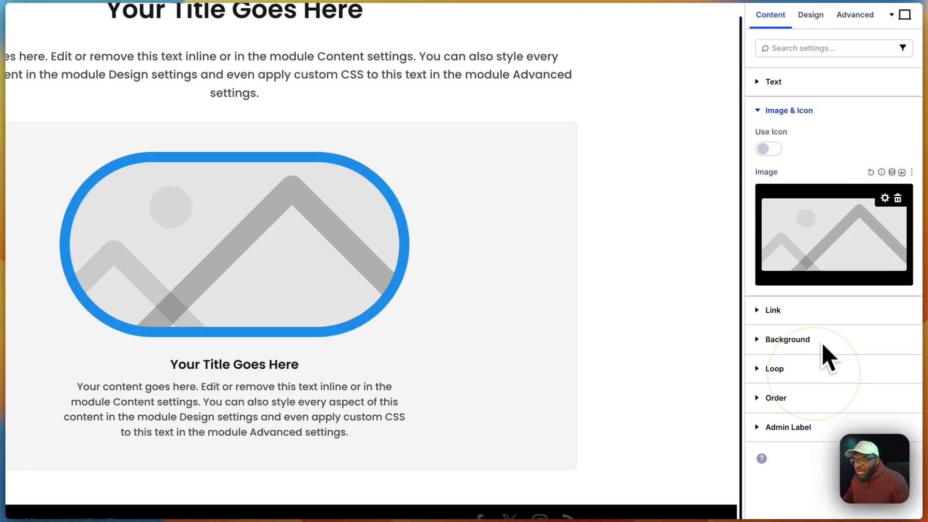
click(774, 151)
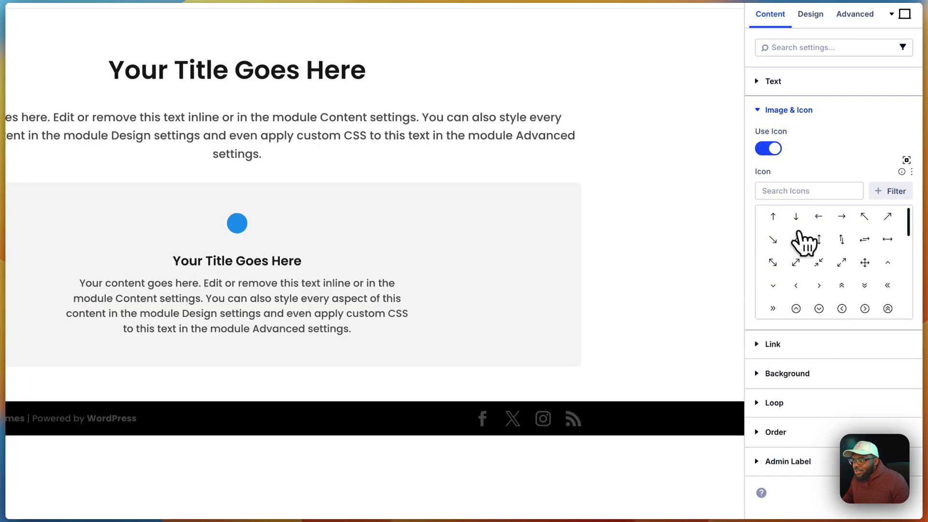
scroll(802, 242, down, 5)
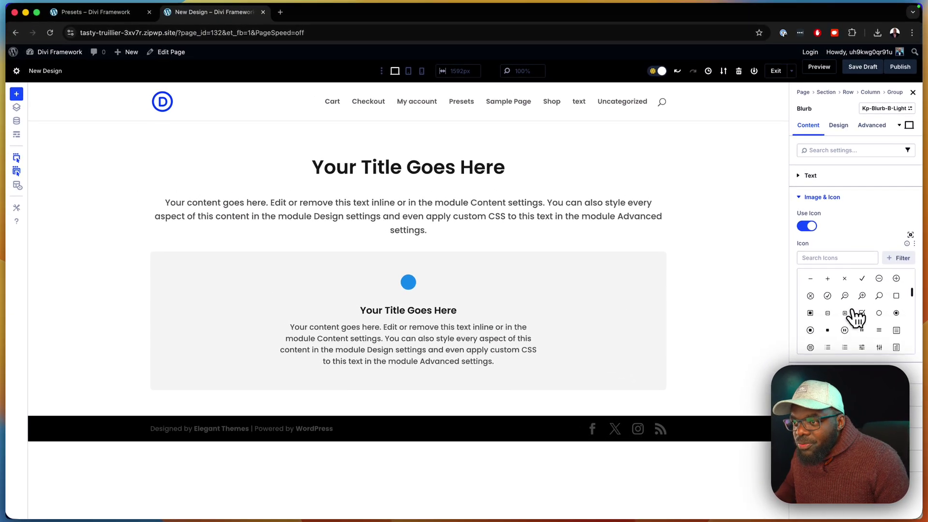
scroll(855, 316, down, 2)
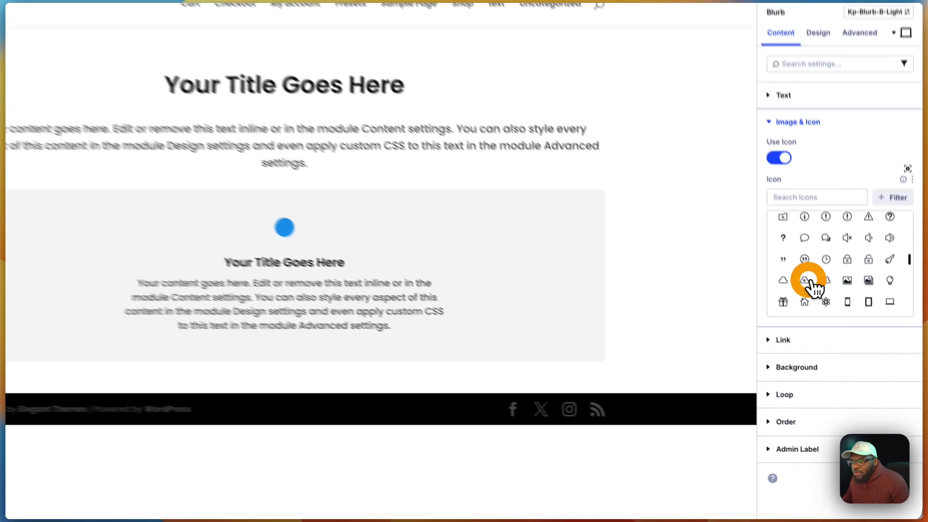
click(829, 325)
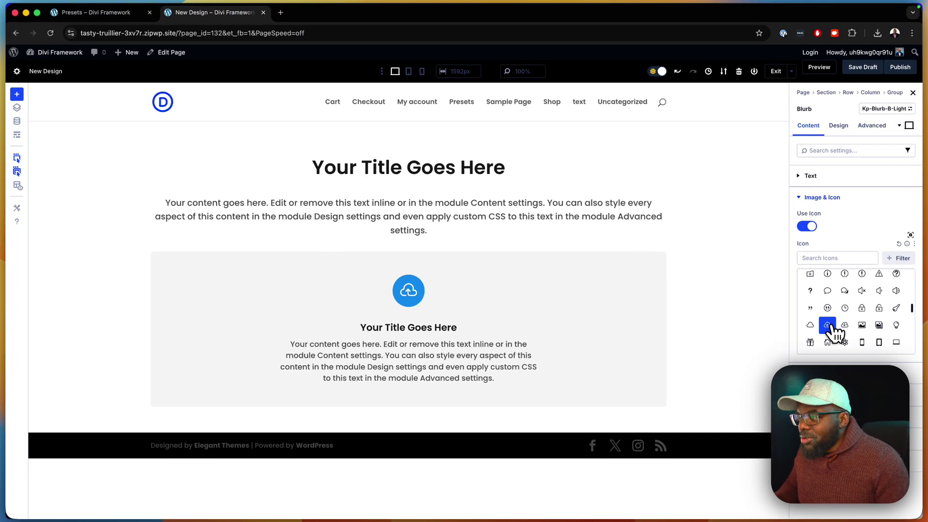
Duplicate the blurb into several cards and give another copy a document icon.
click(408, 260)
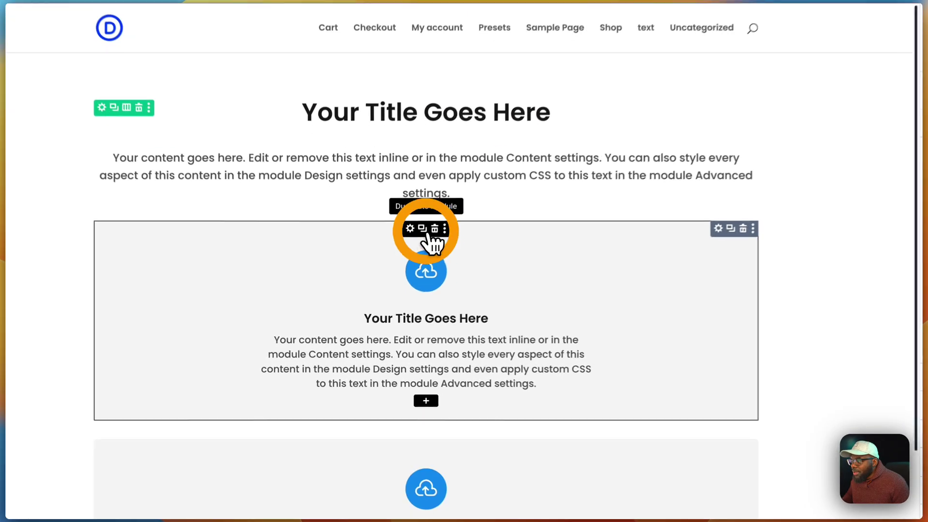
scroll(473, 286, down, 3)
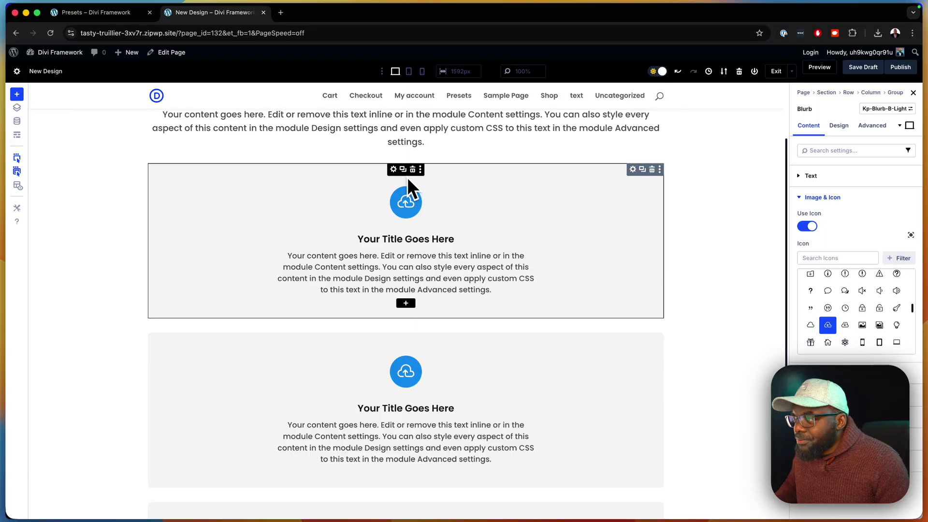
click(481, 188)
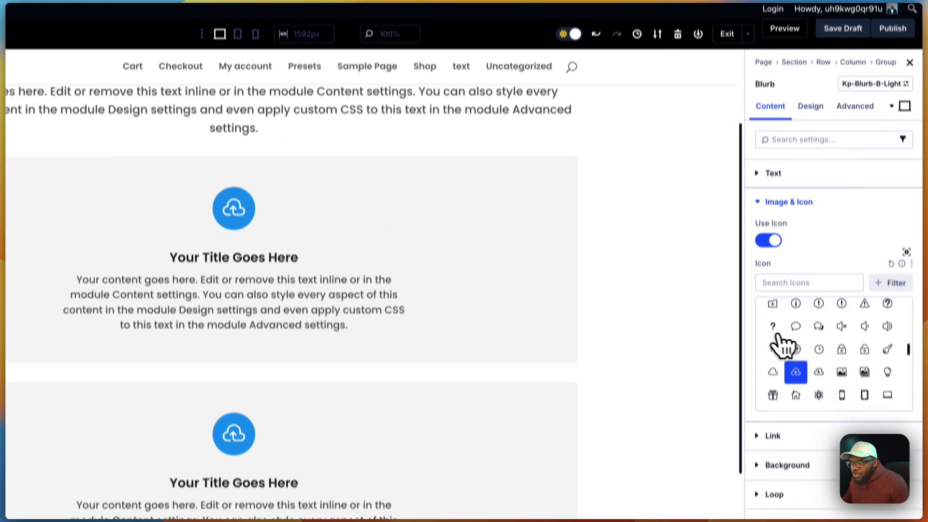
scroll(836, 357, down, 2)
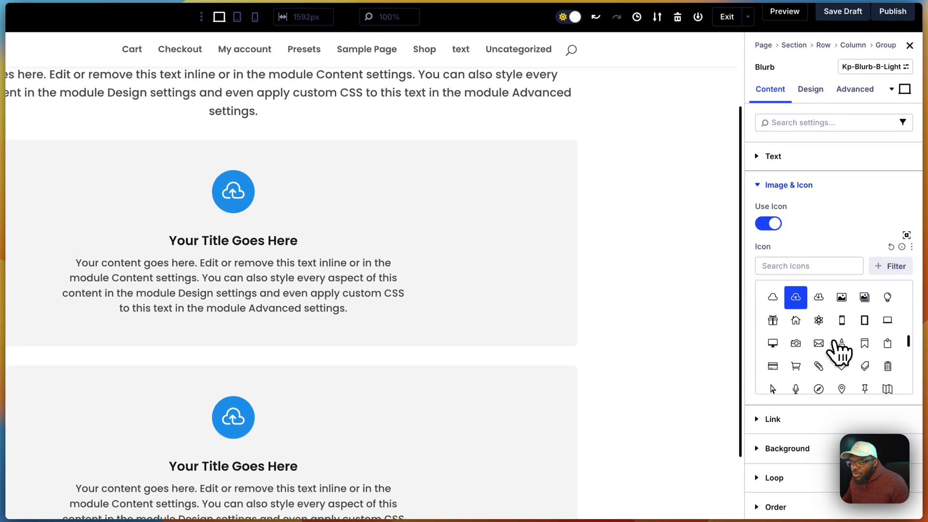
scroll(497, 377, down, 5)
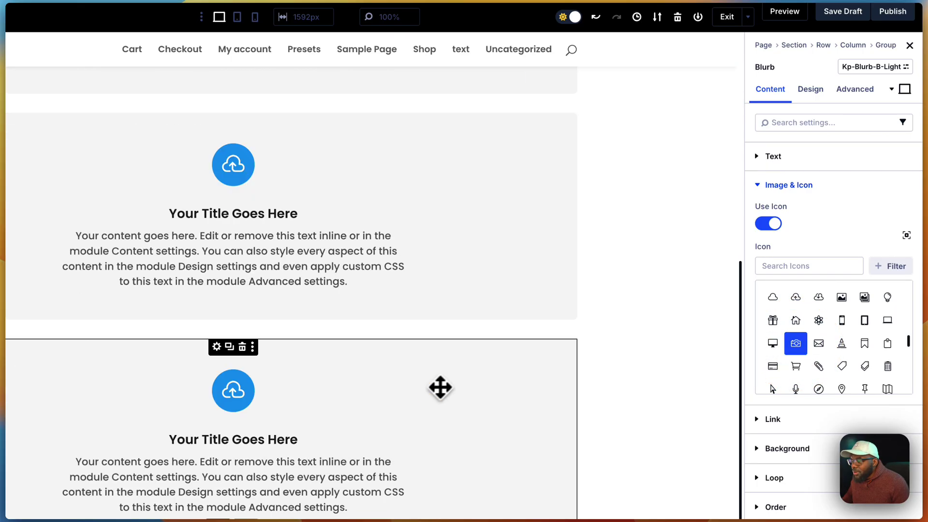
click(440, 387)
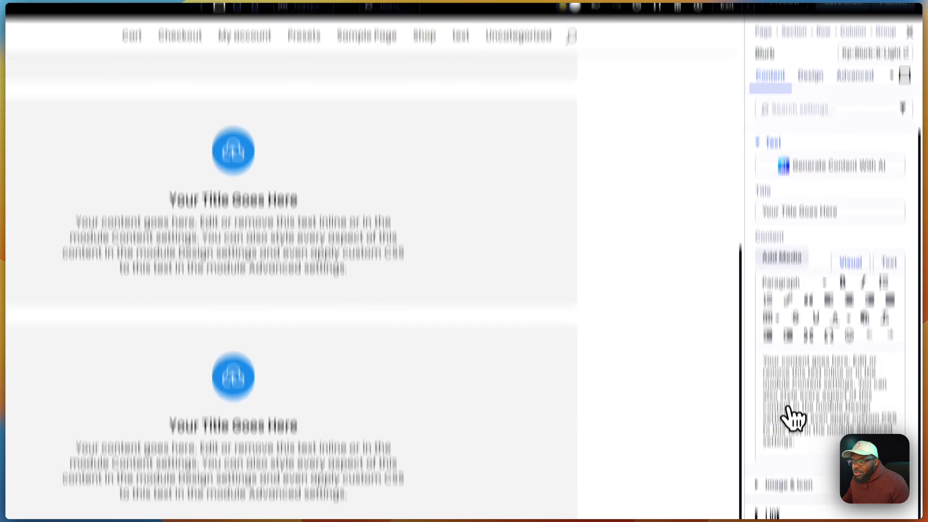
click(793, 496)
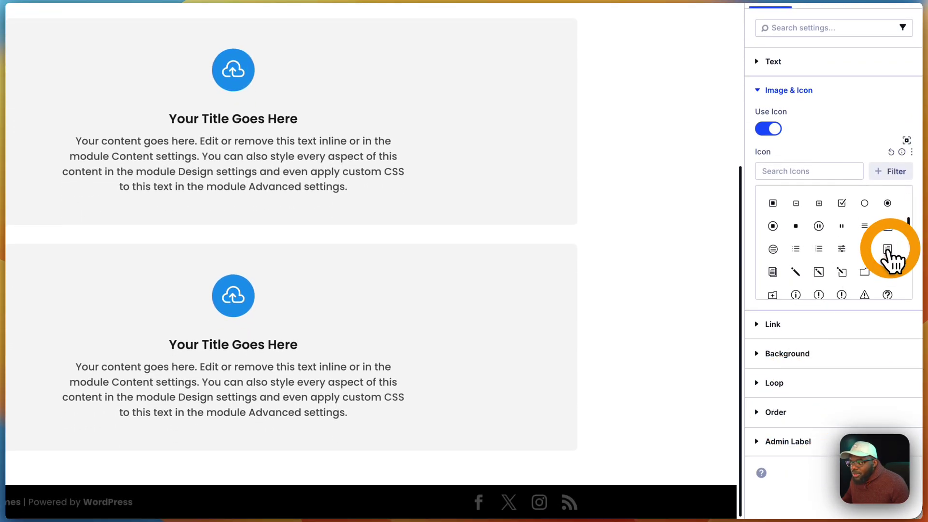
click(887, 248)
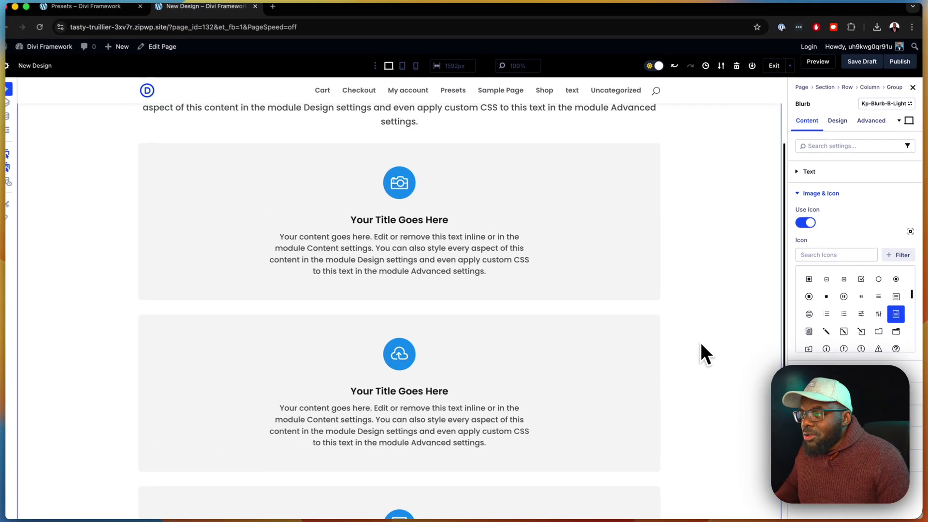
scroll(701, 343, up, 3)
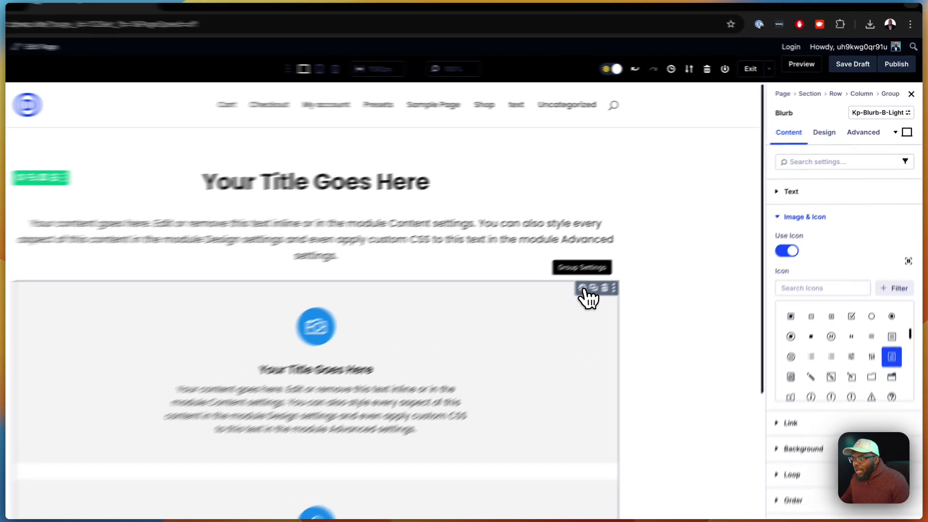
Set the blurb group's layout direction to Row with No Wrap.
click(632, 258)
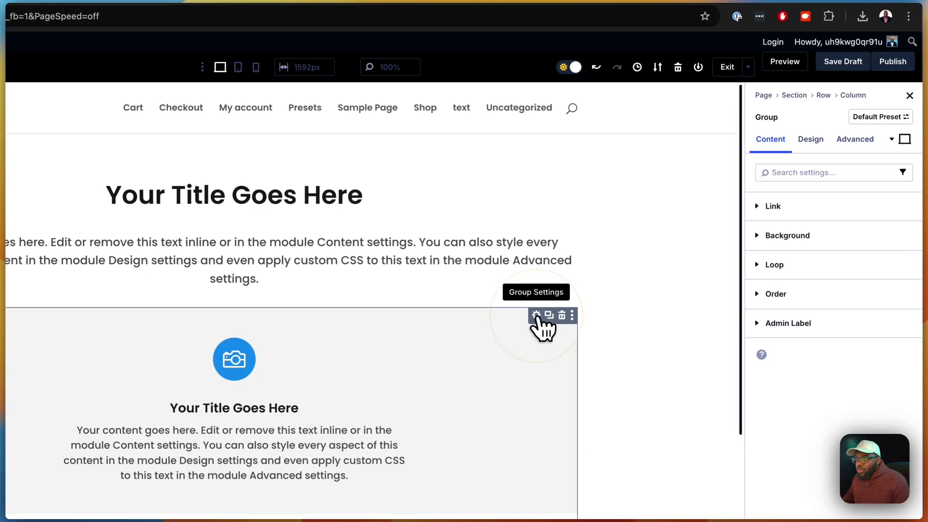
click(812, 150)
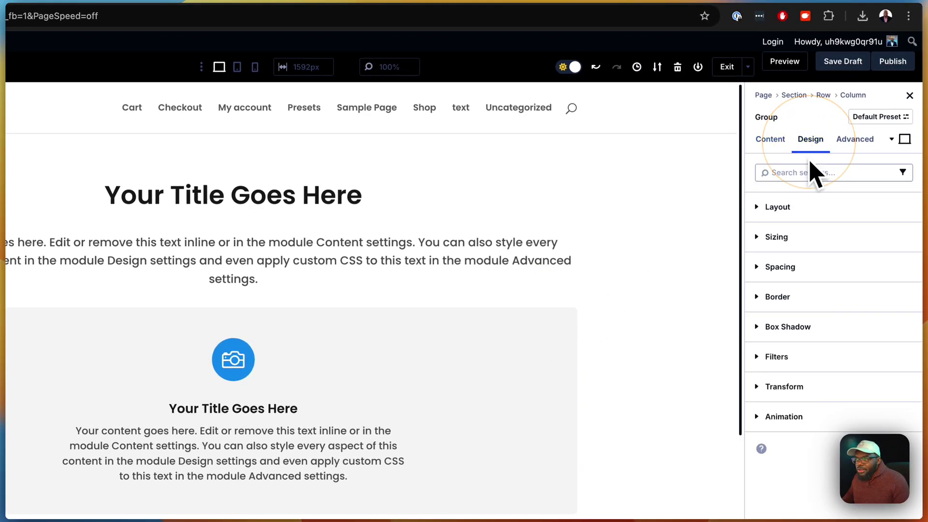
click(778, 207)
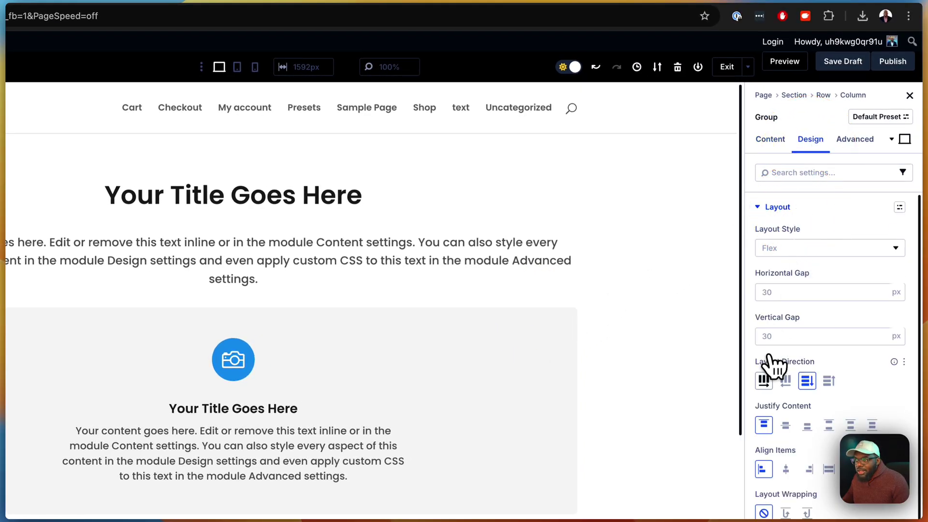
click(764, 381)
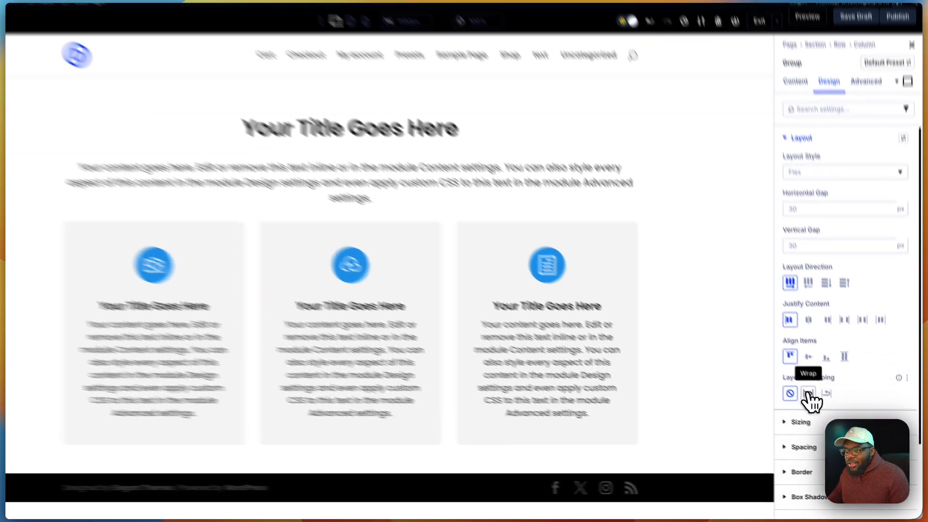
click(819, 406)
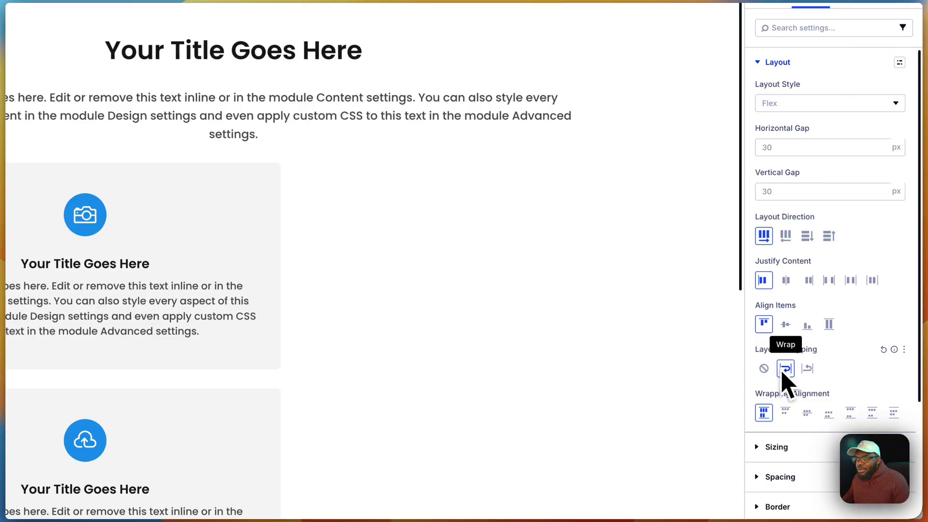
click(766, 371)
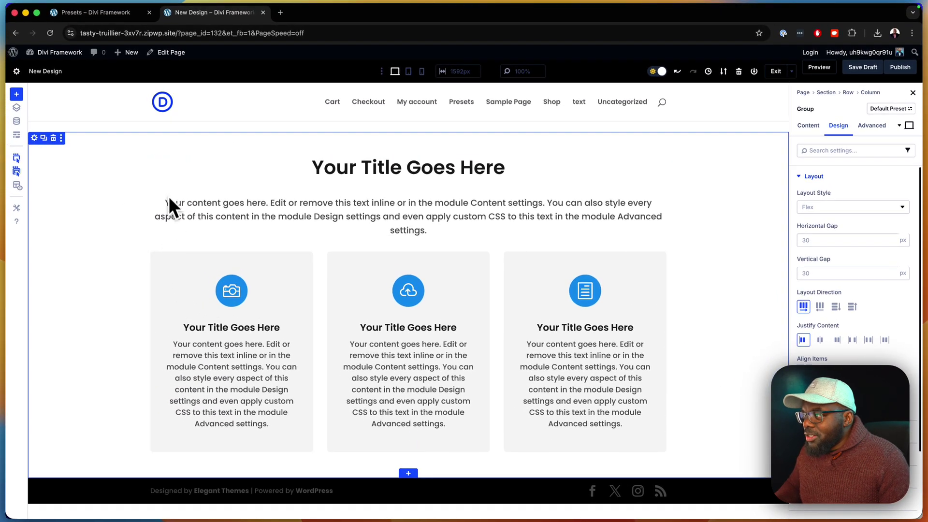
mouse_move(161, 169)
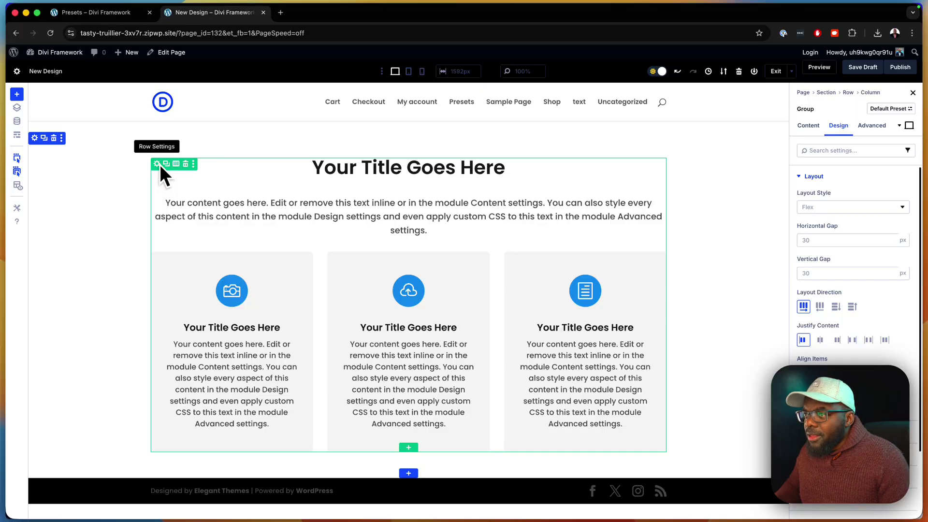
Save the page as a draft and duplicate the blurb section below itself.
click(863, 68)
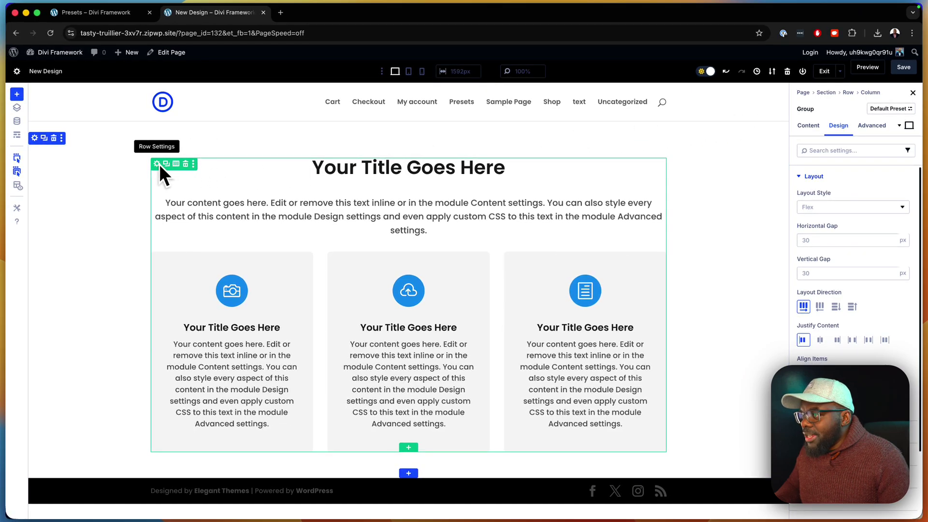
click(104, 191)
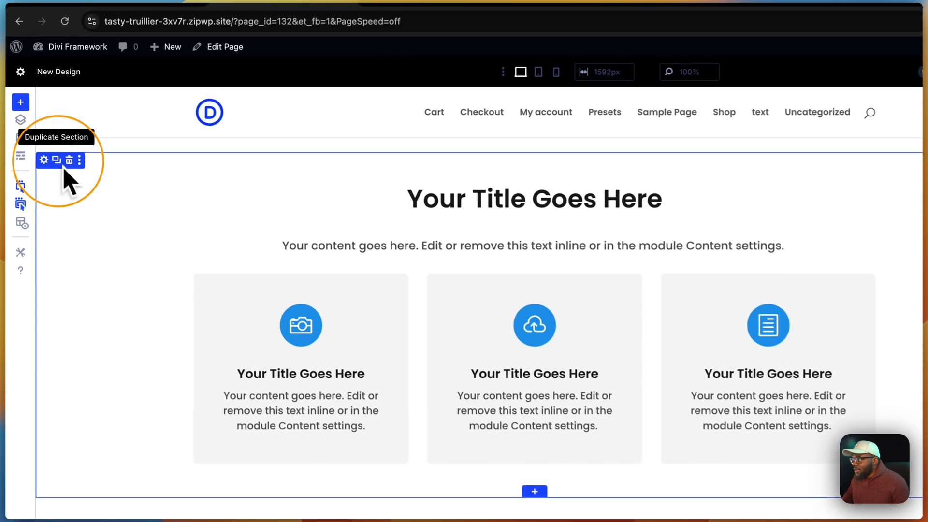
click(44, 138)
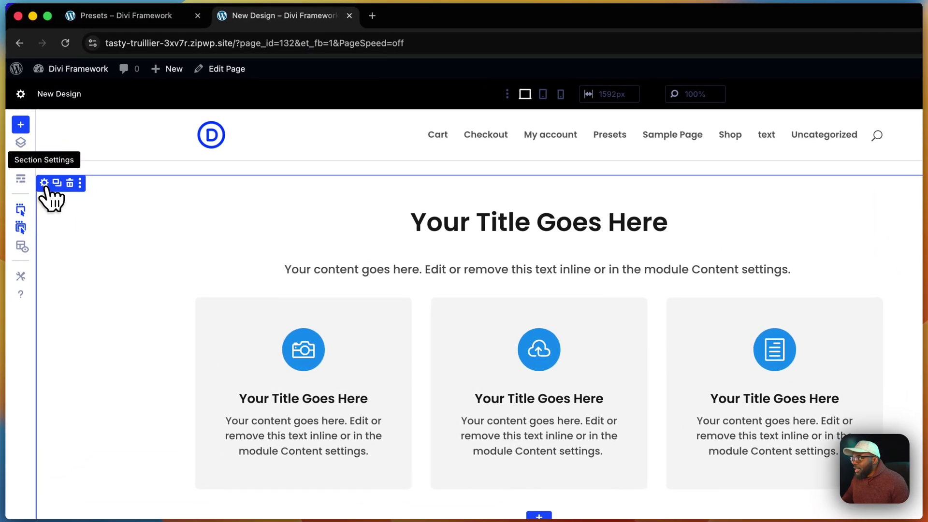
Give the upper section a near-black 2A2626 background colour.
click(44, 183)
click(816, 264)
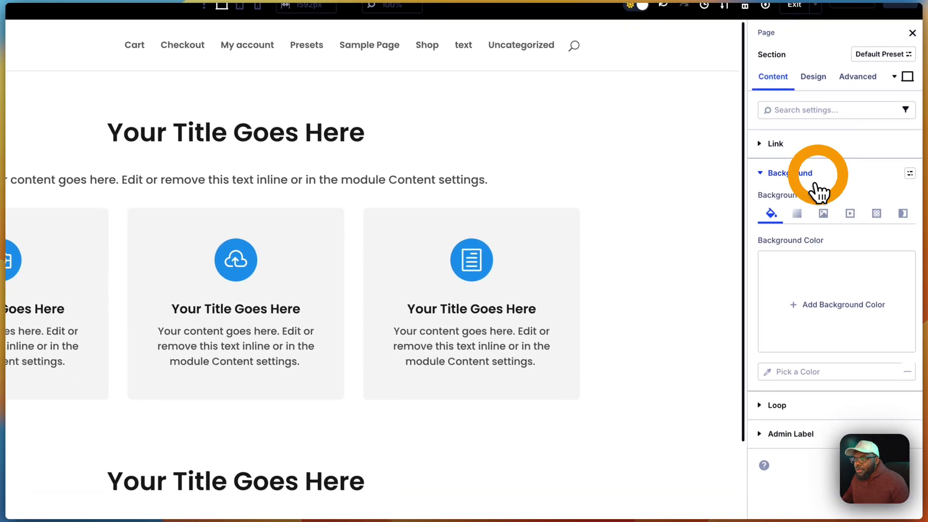
click(816, 305)
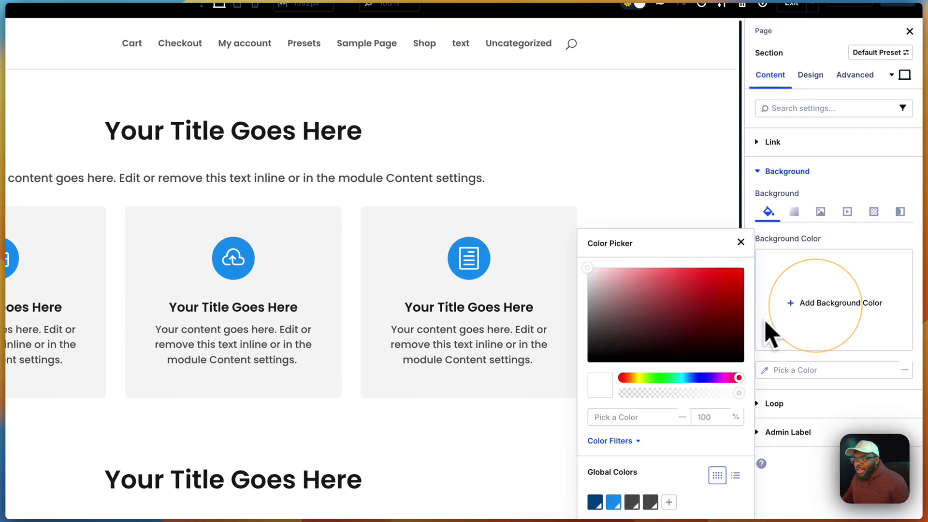
click(617, 340)
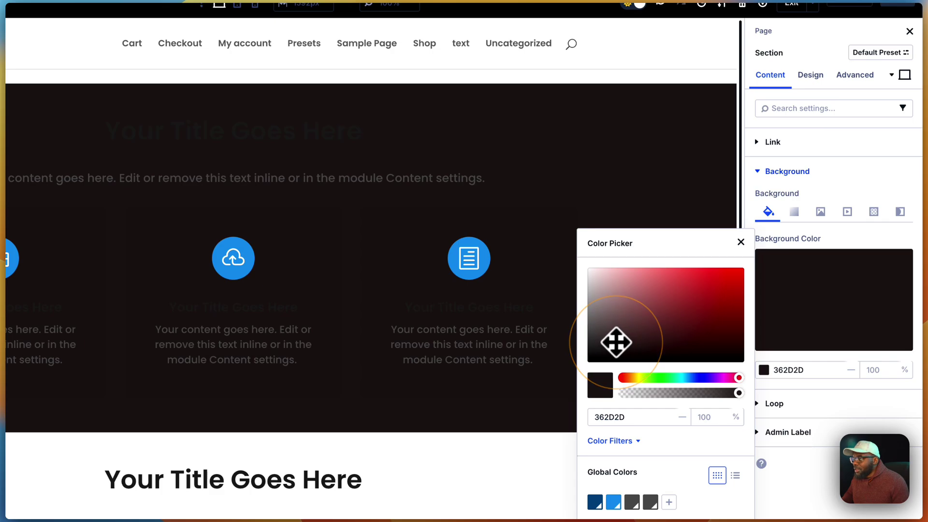
drag(616, 342, 607, 345)
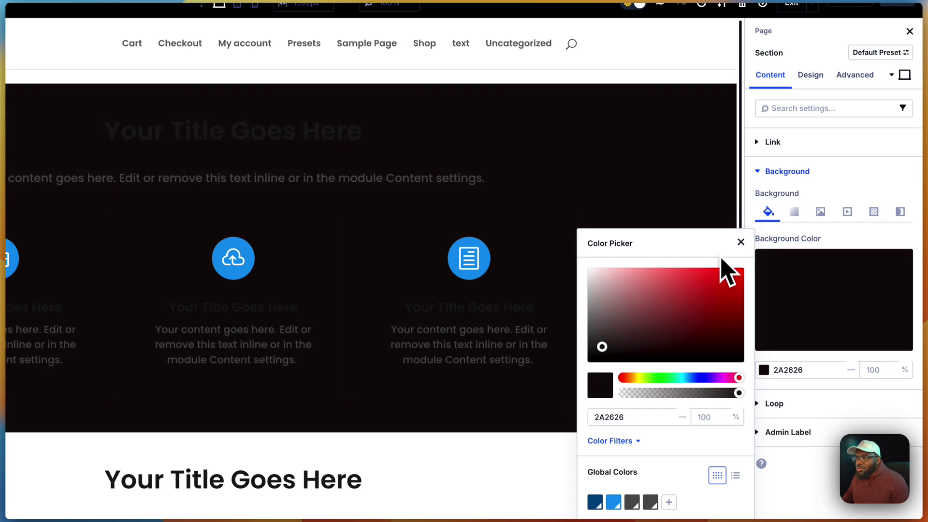
click(741, 242)
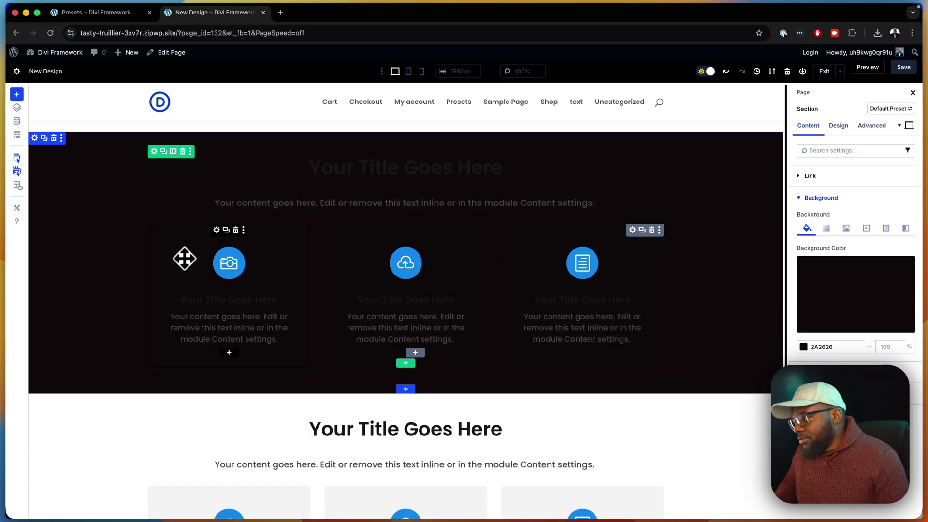
Style the first dark-section blurb with kp-blurb-b-dark after trying kp-blurb-b-outline.
click(184, 258)
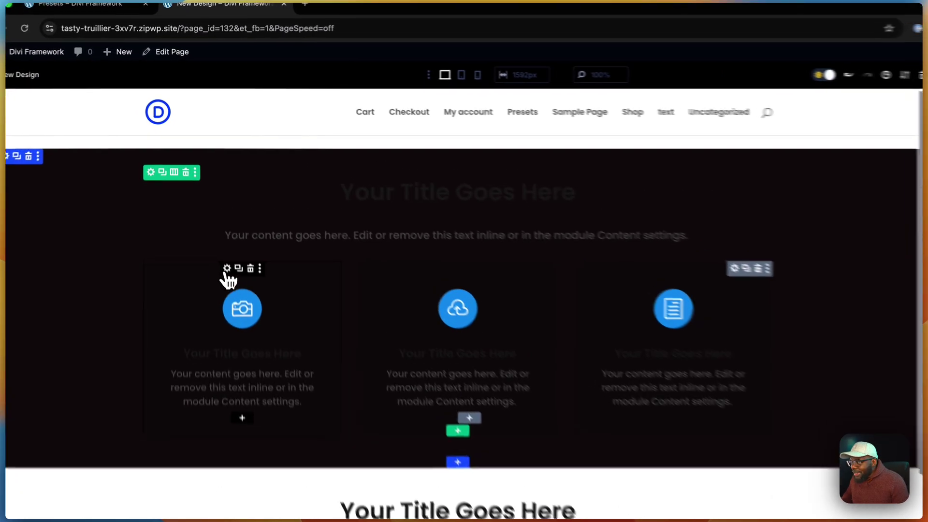
click(216, 230)
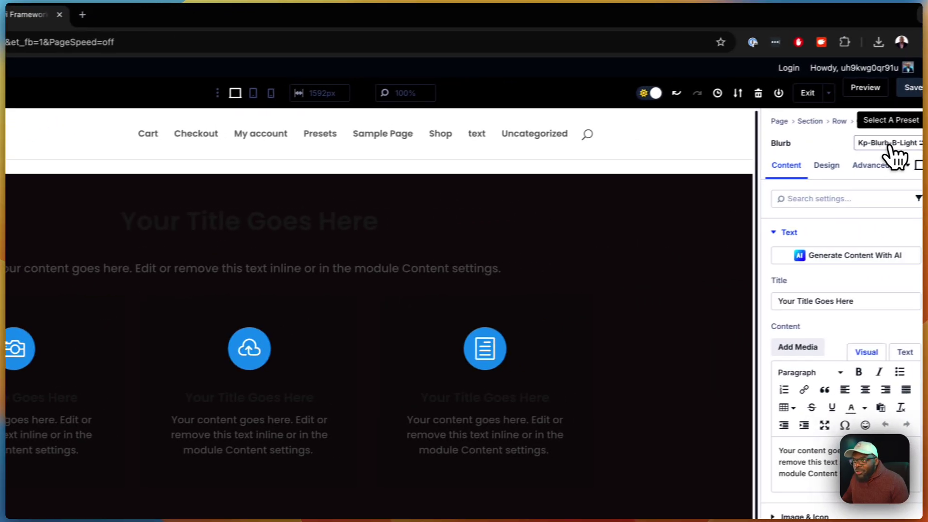
click(892, 145)
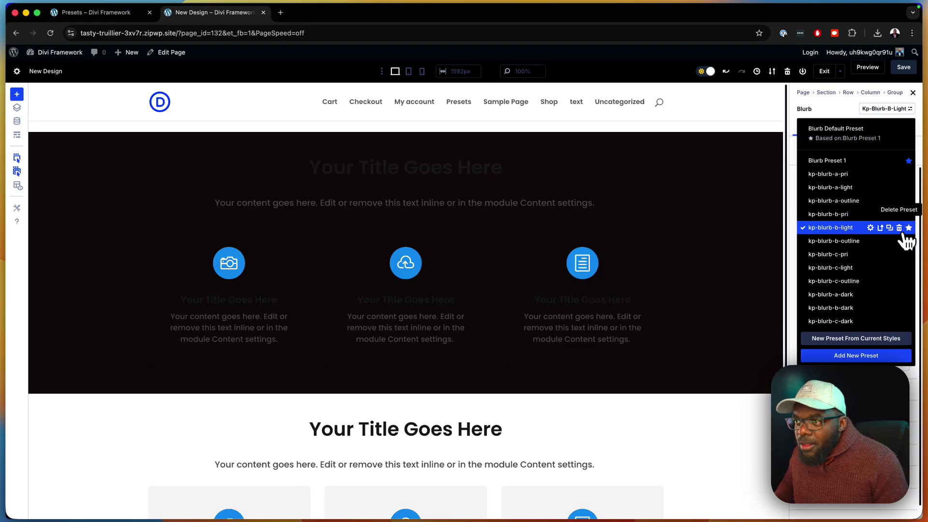
click(862, 244)
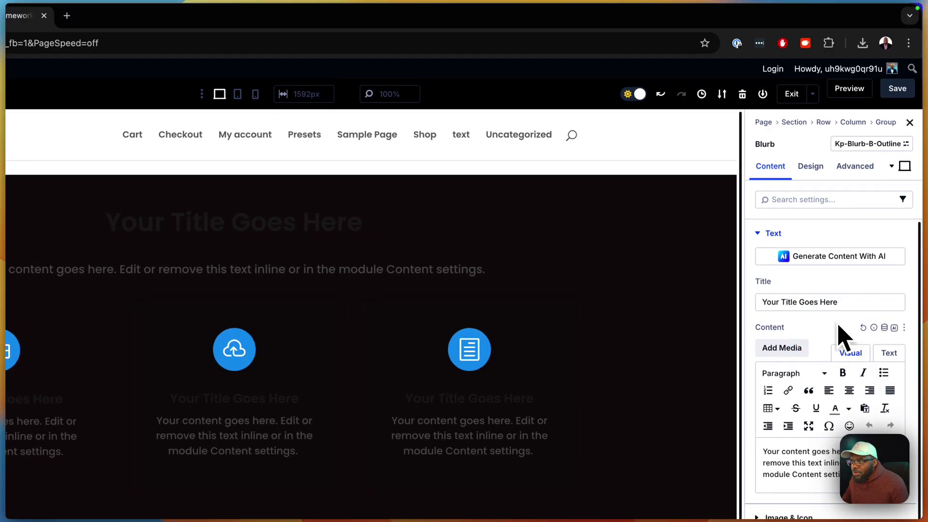
click(871, 144)
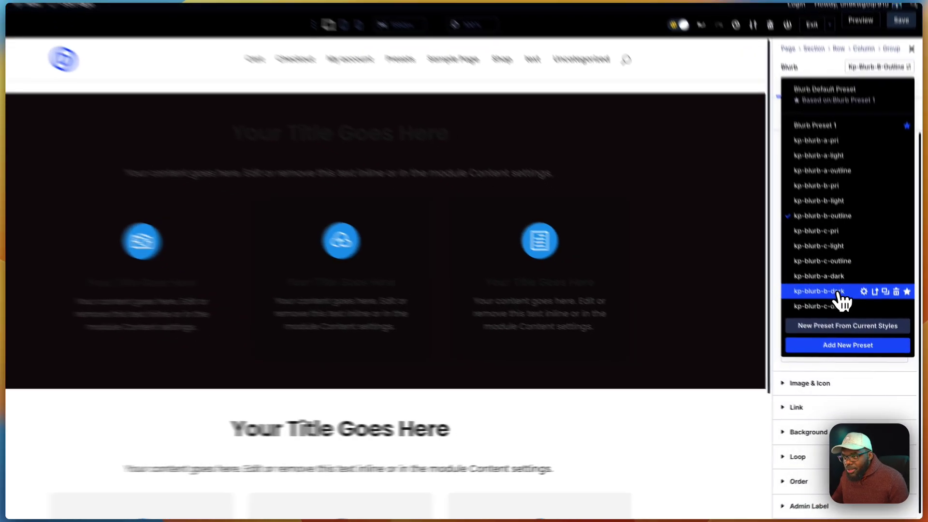
click(841, 308)
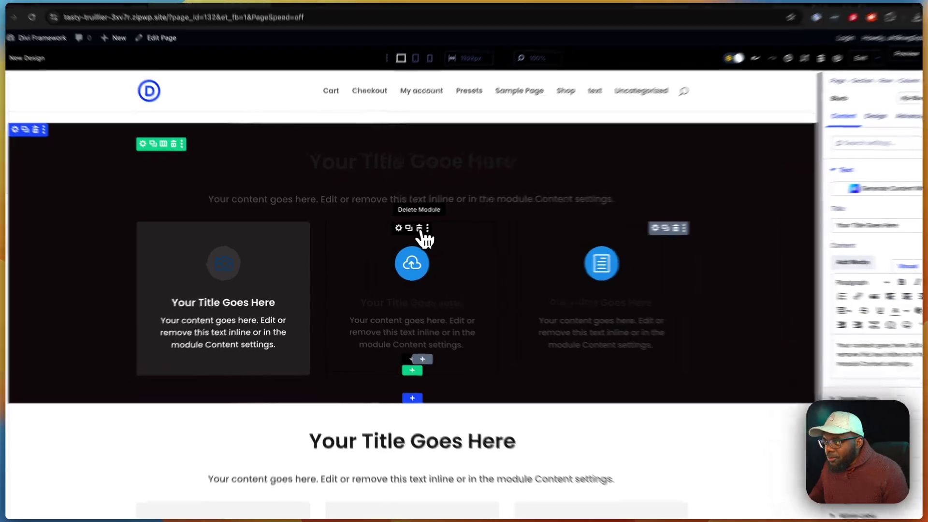
Delete the two unstyled blurbs and duplicate the dark-styled blurb twice.
click(413, 230)
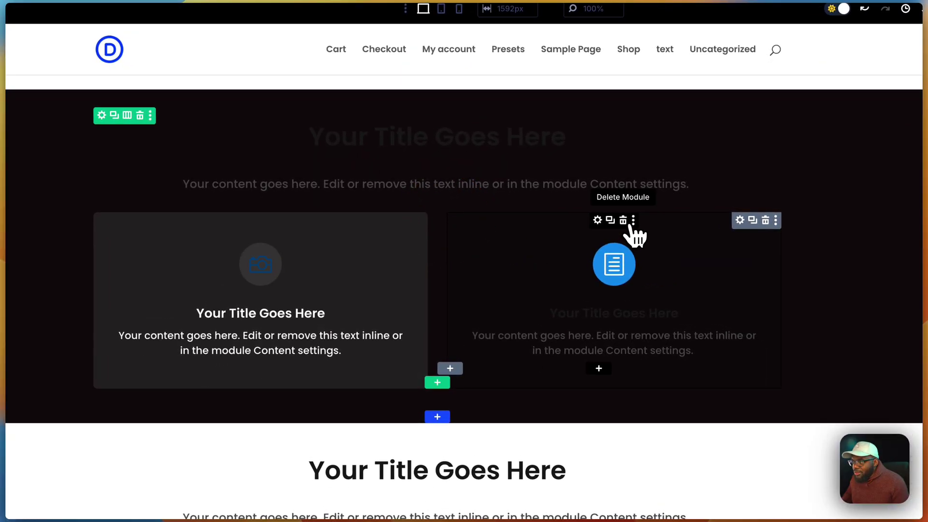
click(623, 221)
click(285, 220)
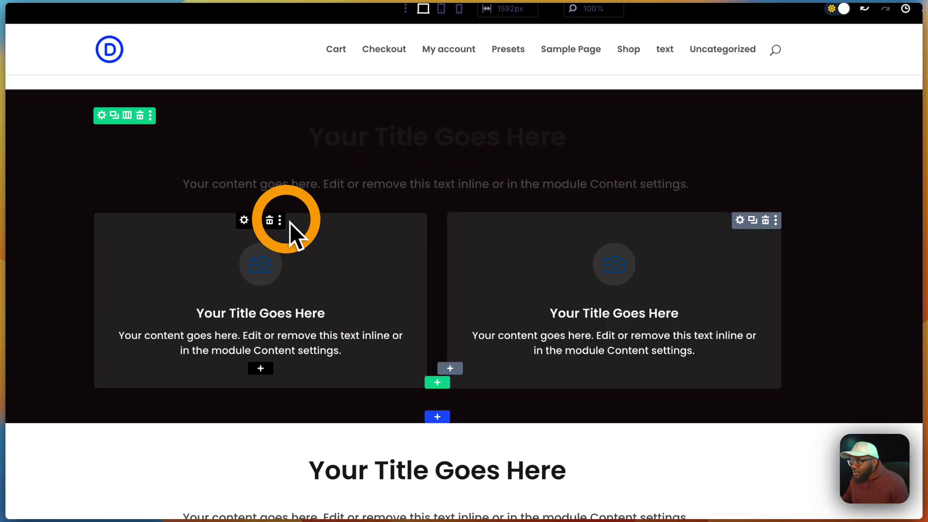
click(256, 222)
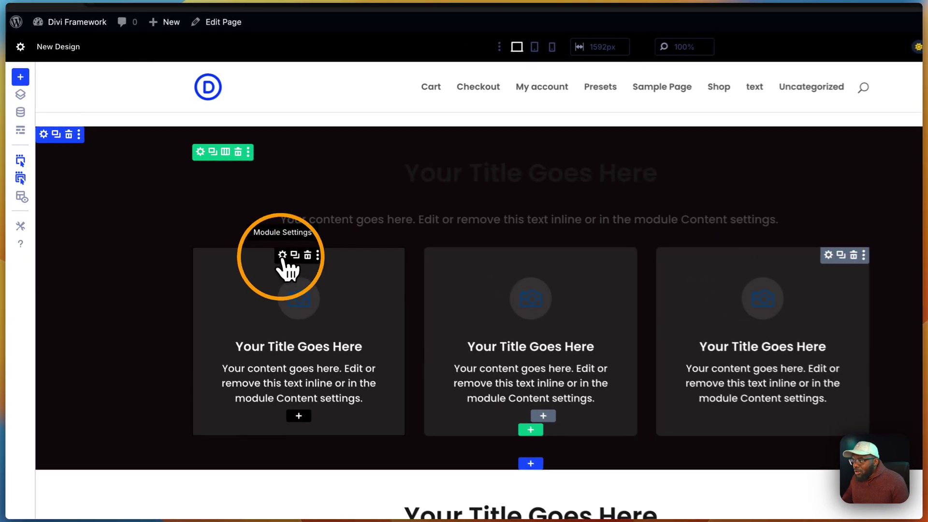
Open the Module Settings of the first dark blurb.
click(286, 256)
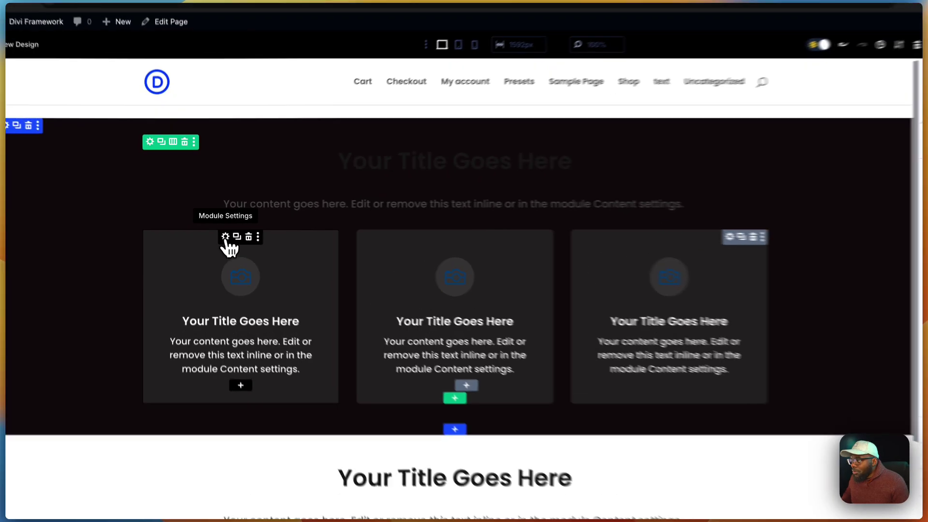
click(217, 231)
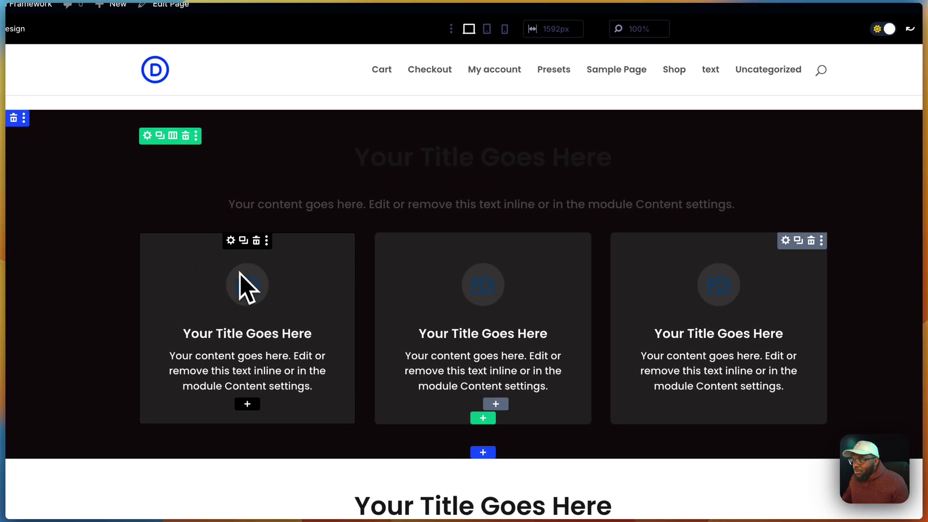
click(231, 242)
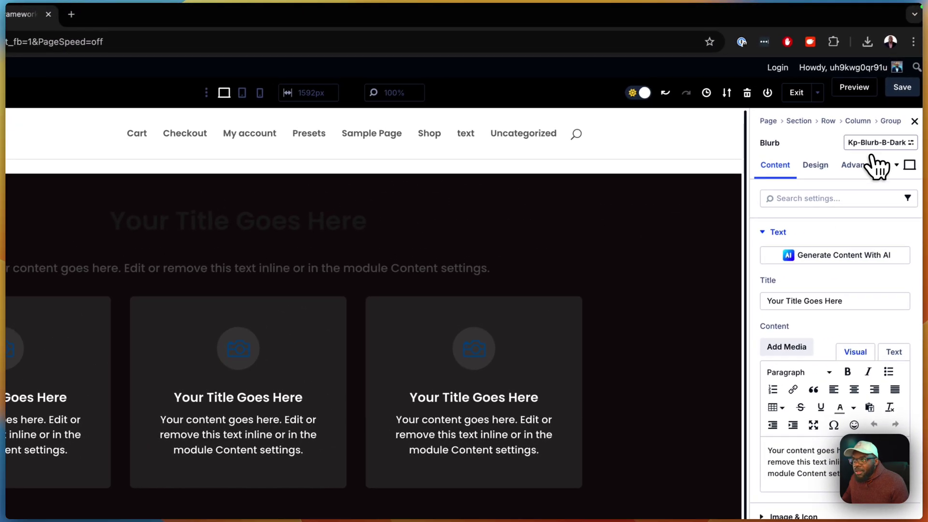
Change the first dark blurb's icon colour to pale blue B7E0FC.
click(874, 145)
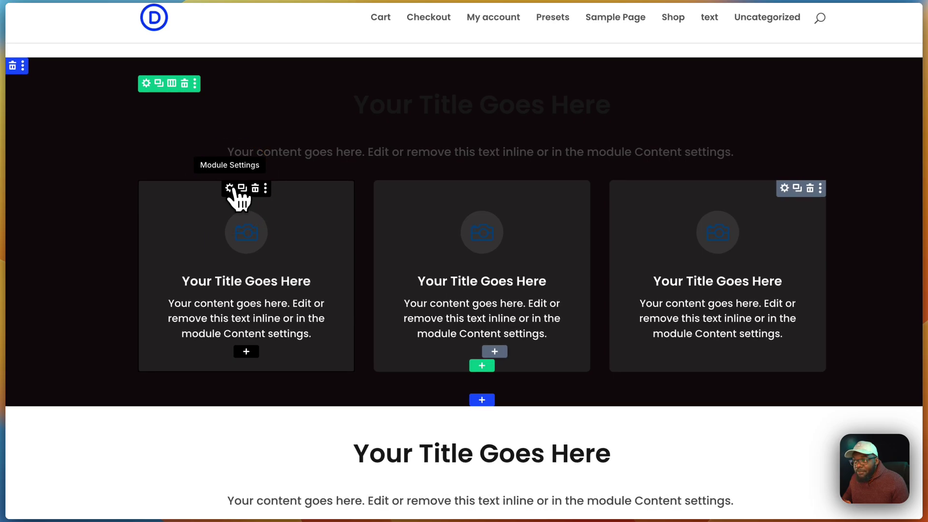
click(230, 188)
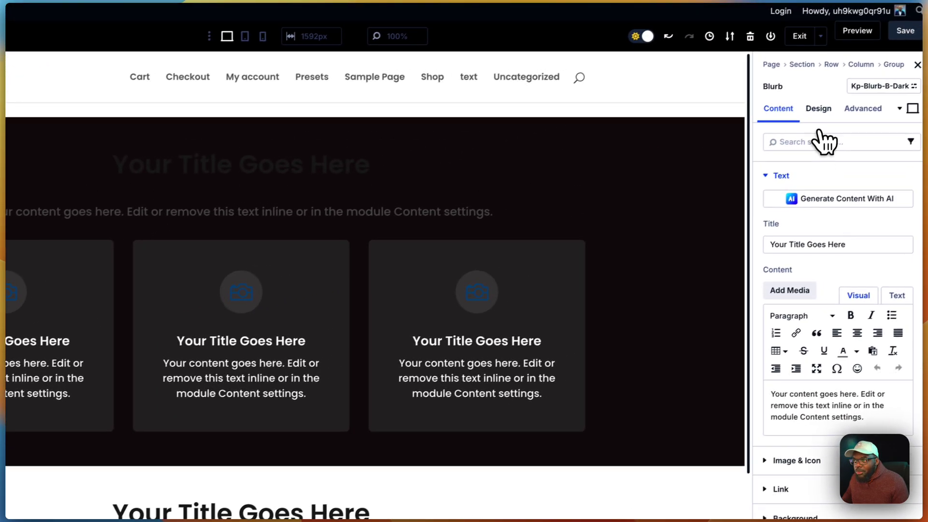
click(816, 116)
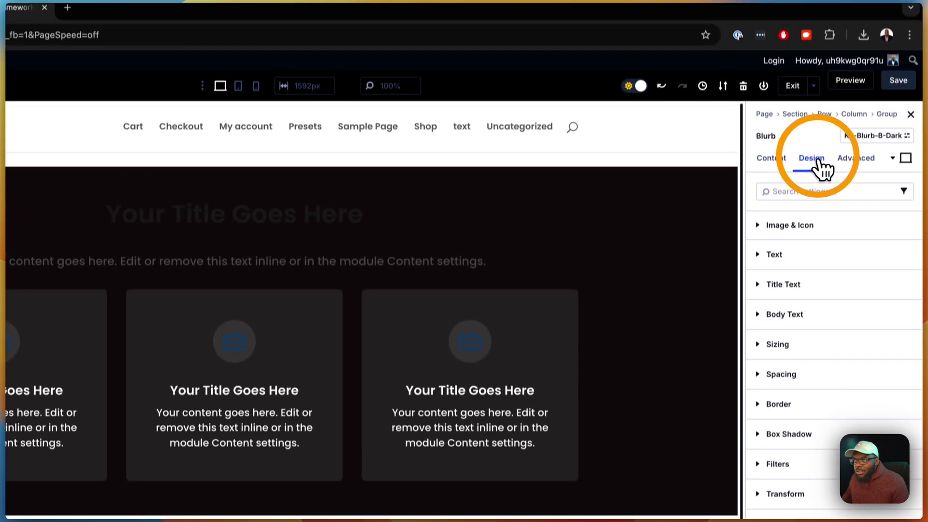
click(824, 241)
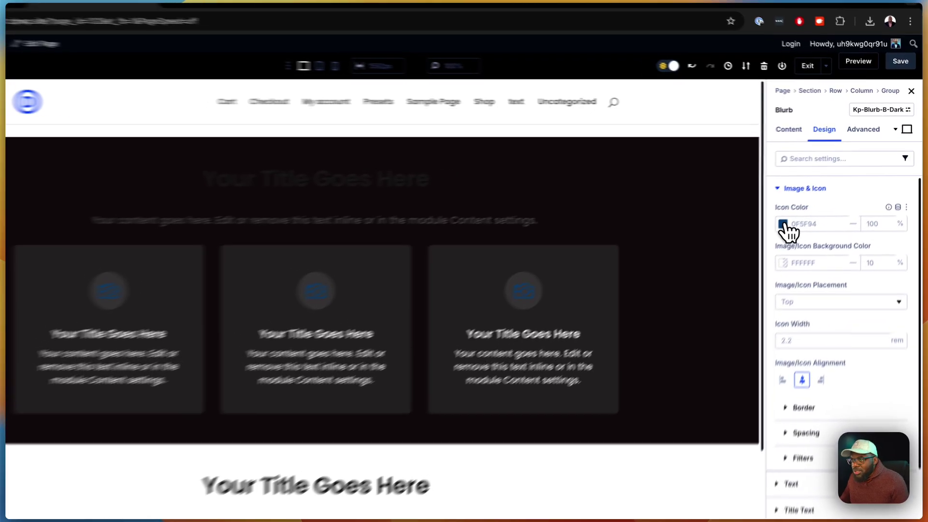
click(804, 206)
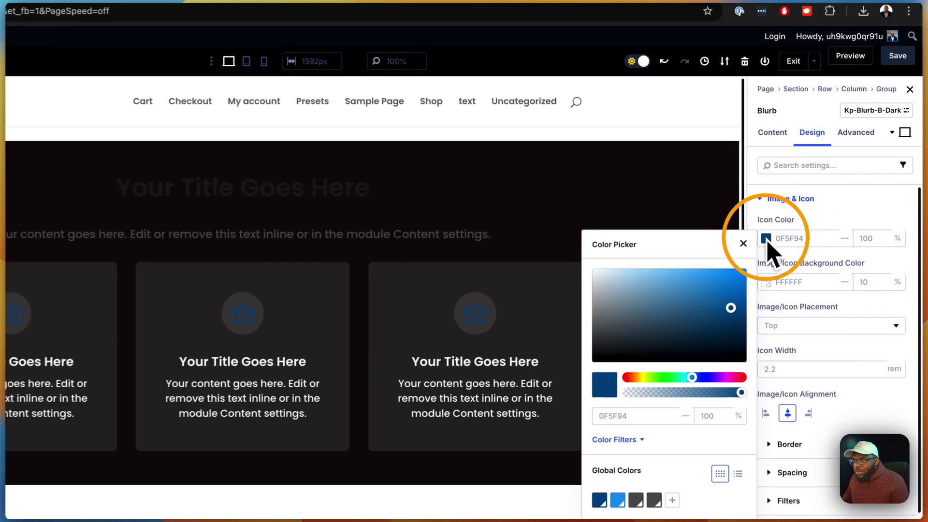
drag(677, 296, 636, 273)
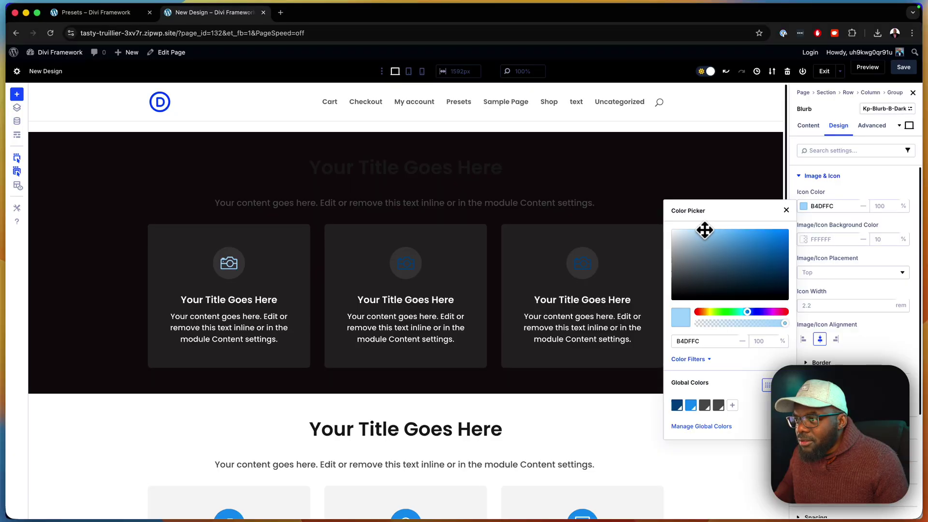
drag(703, 231, 703, 230)
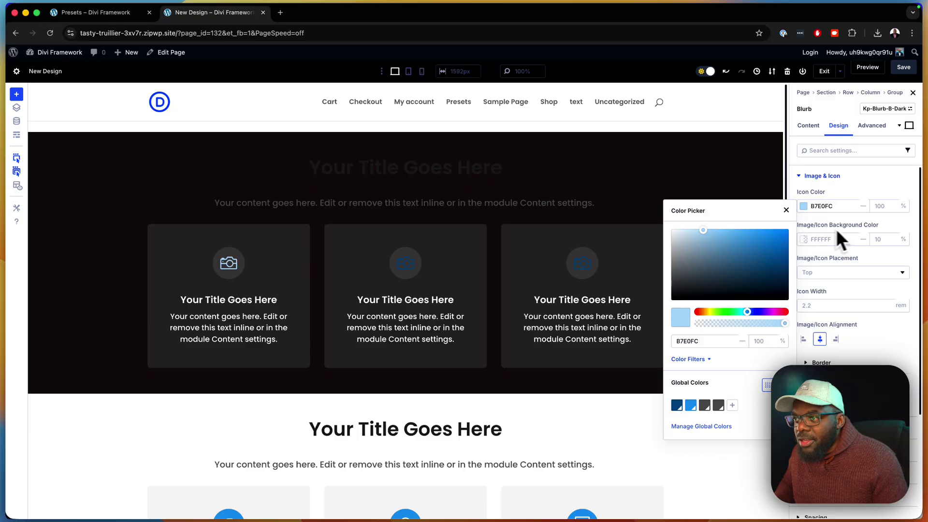
Update the kp-blurb-b-dark preset with the pale blue icon colour, applying it to all Blurbs.
click(802, 208)
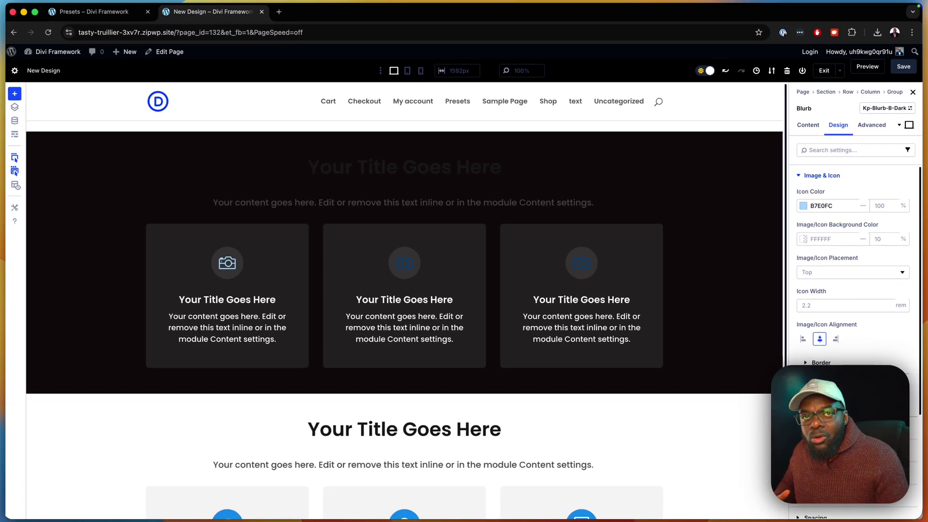
click(886, 109)
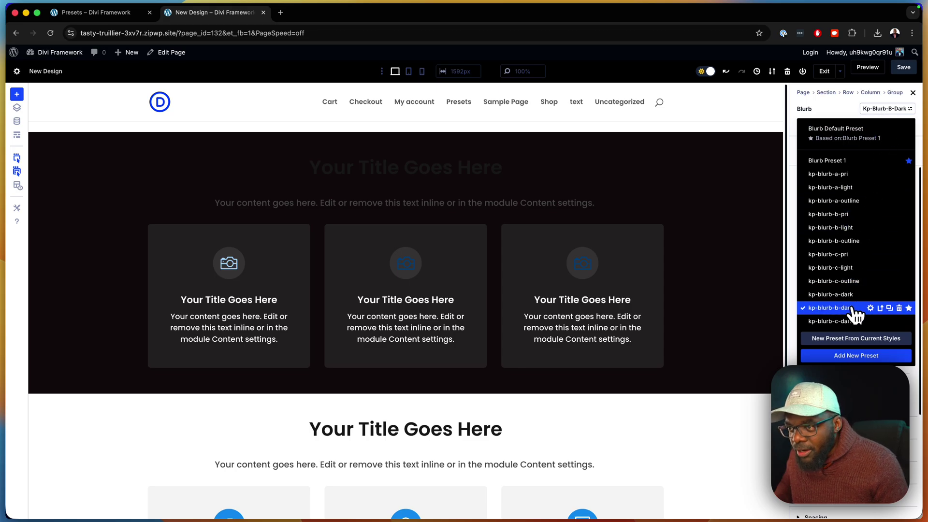
click(880, 309)
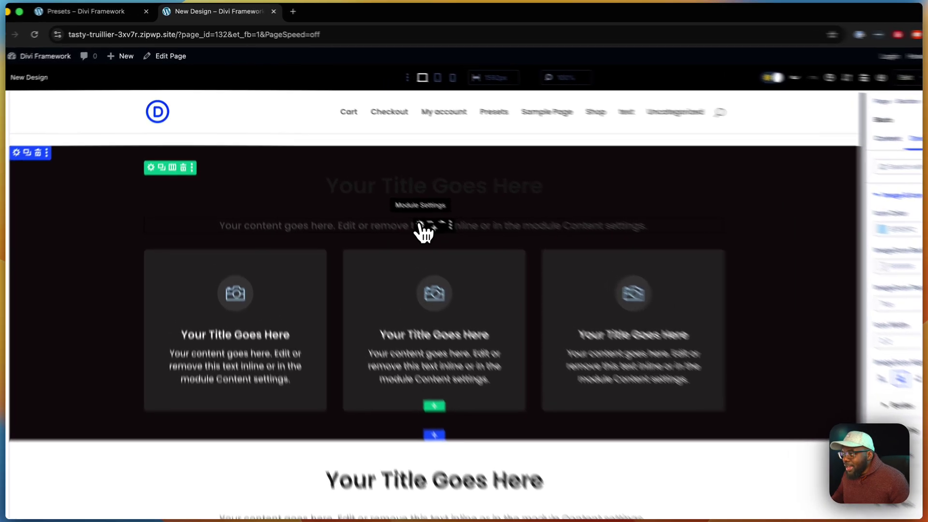
From the intro text module's Design > Text Color picker, start adding a new global colour.
click(393, 203)
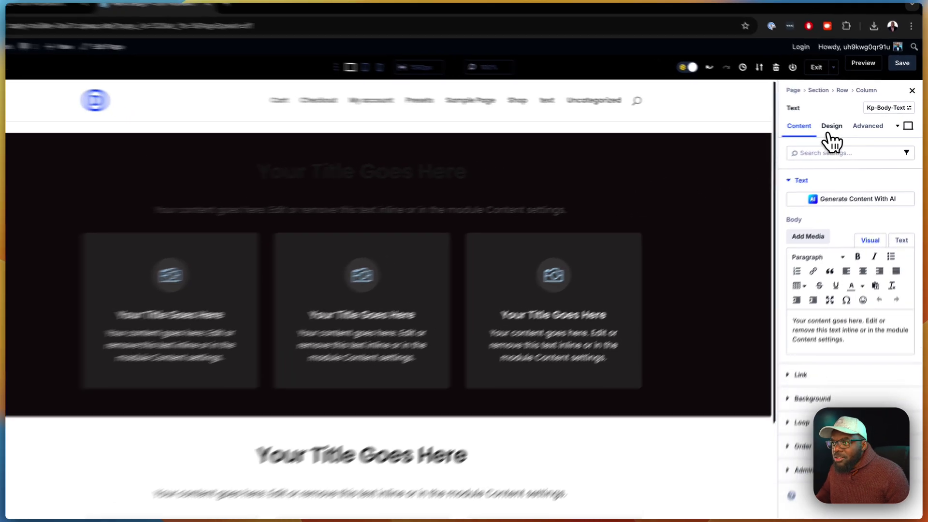
click(839, 127)
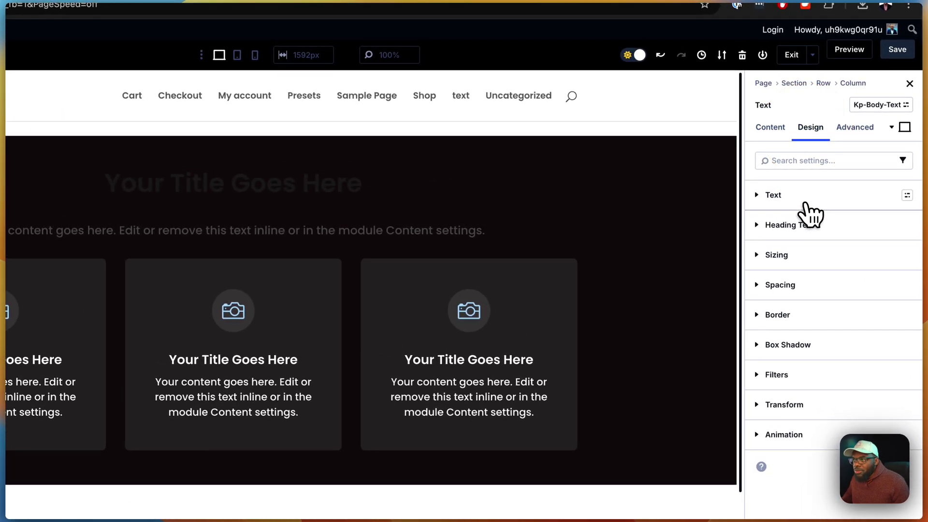
click(805, 202)
scroll(821, 421, down, 2)
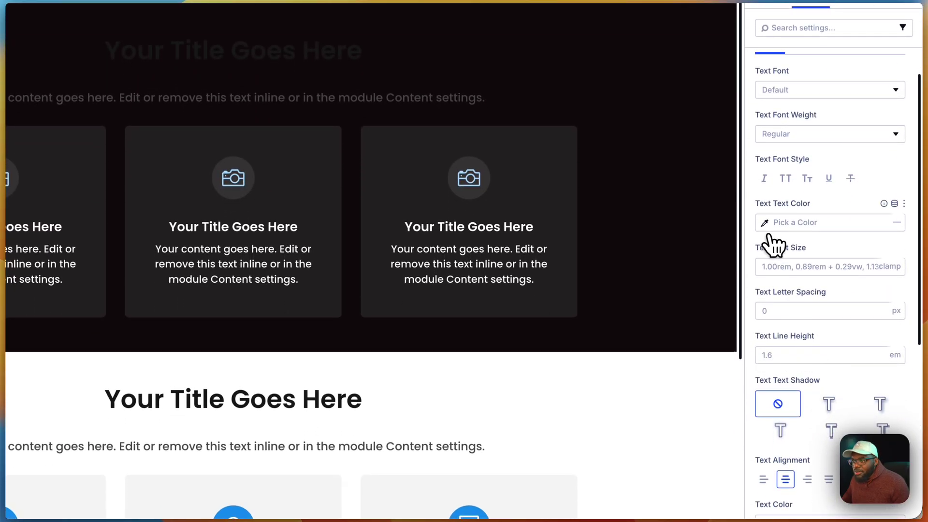
click(772, 225)
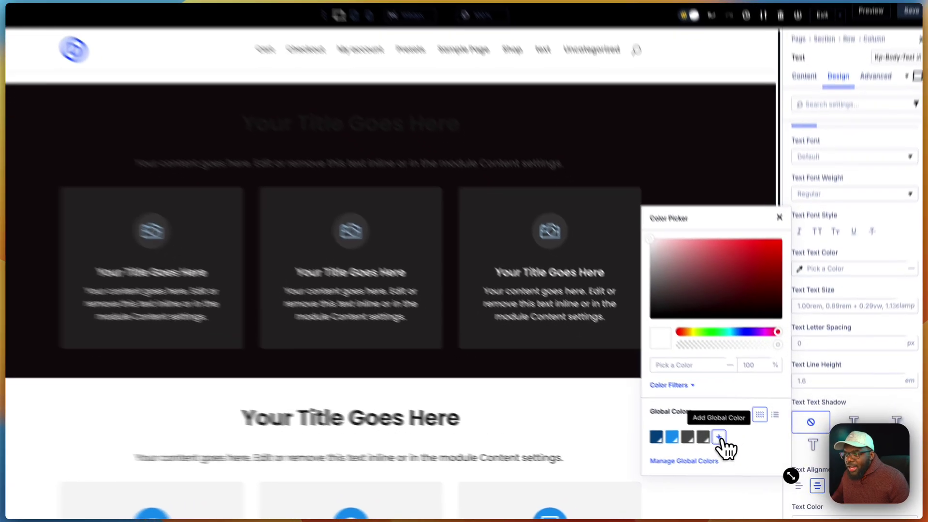
click(733, 446)
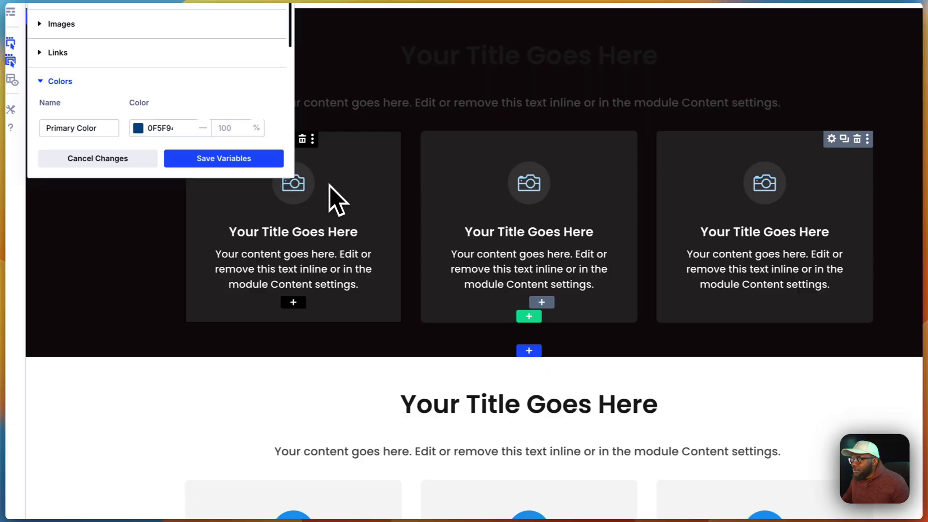
Name the new global colour White and set its value to F8F8F8.
drag(293, 178, 322, 371)
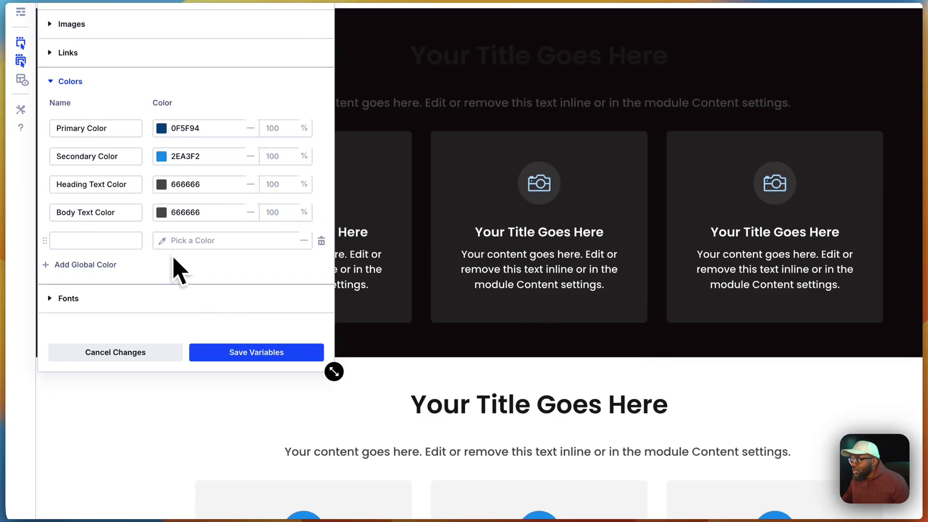
click(121, 240)
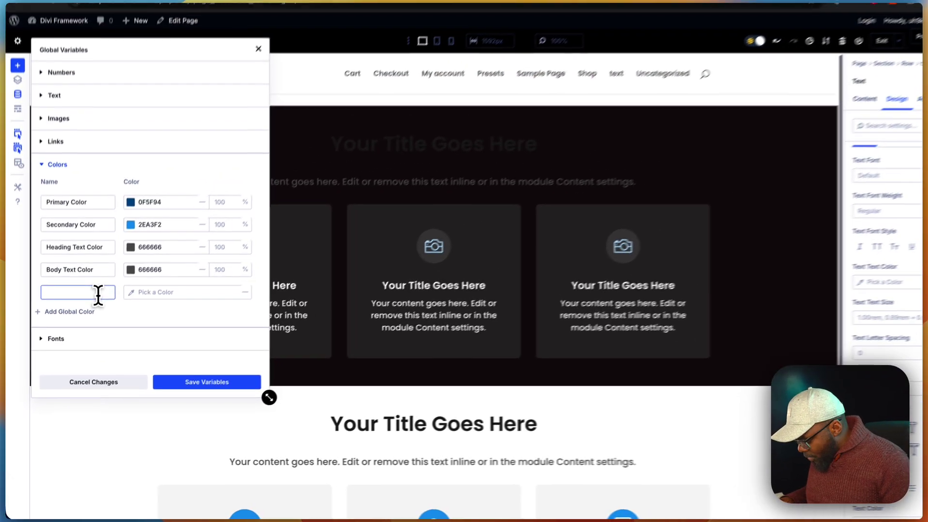
text(White)
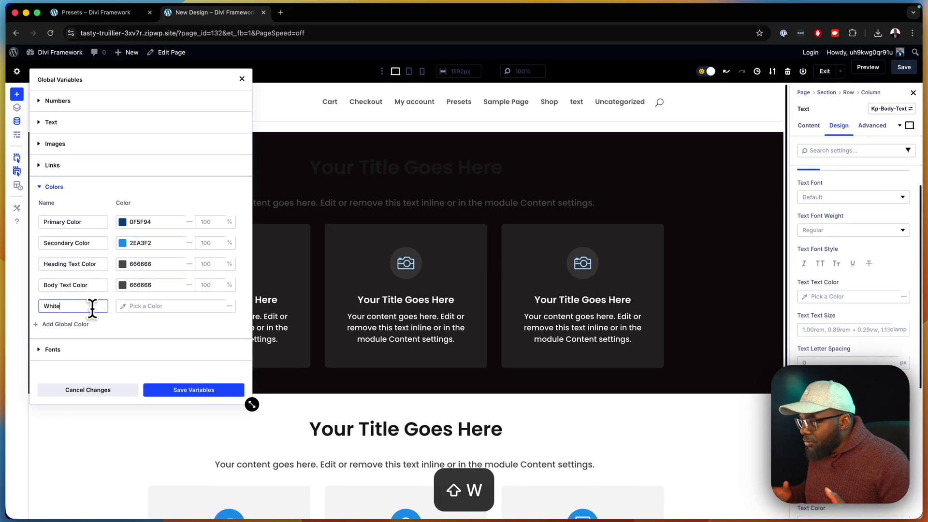
click(122, 306)
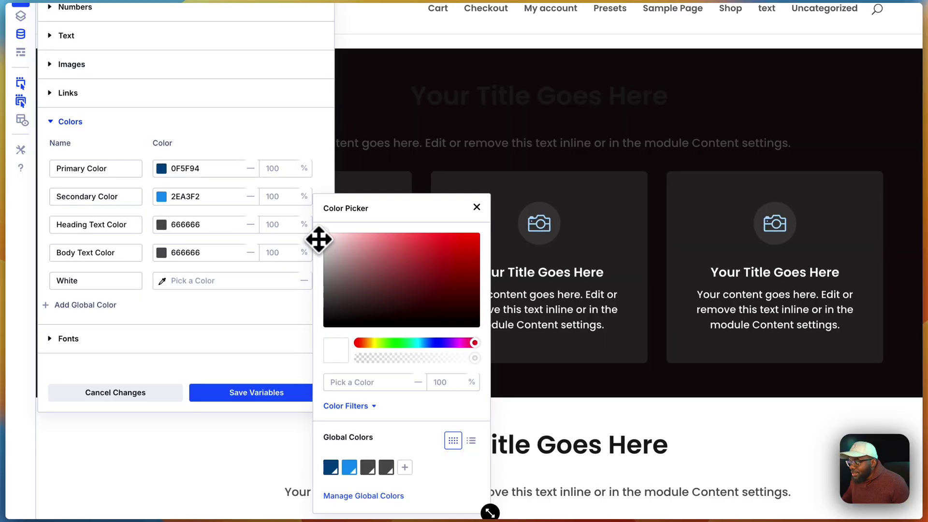
click(313, 240)
drag(321, 238, 321, 239)
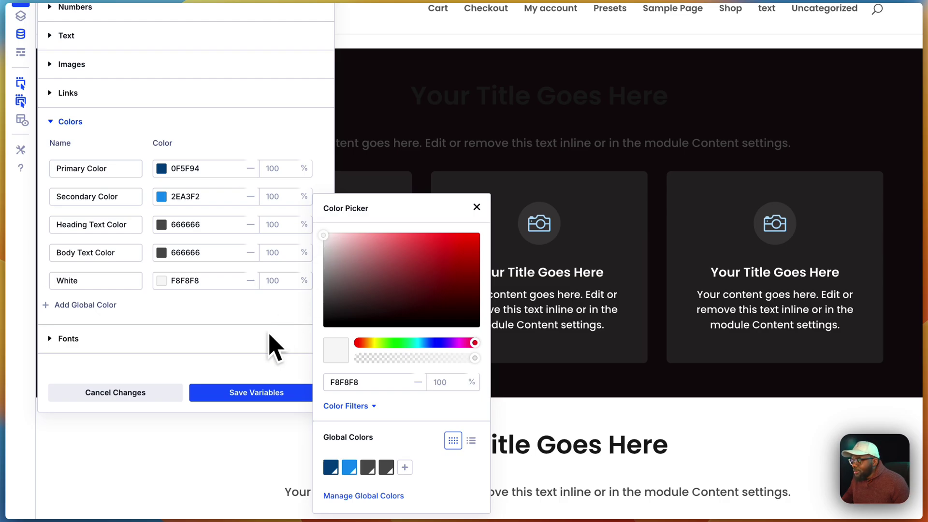
Save the global variables, apply the changes site-wide, and close the editor.
click(264, 392)
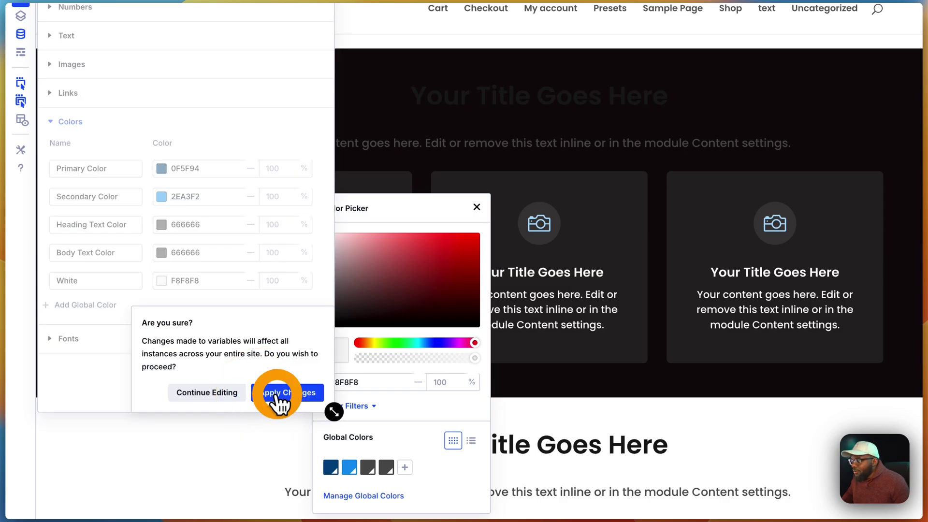
click(277, 394)
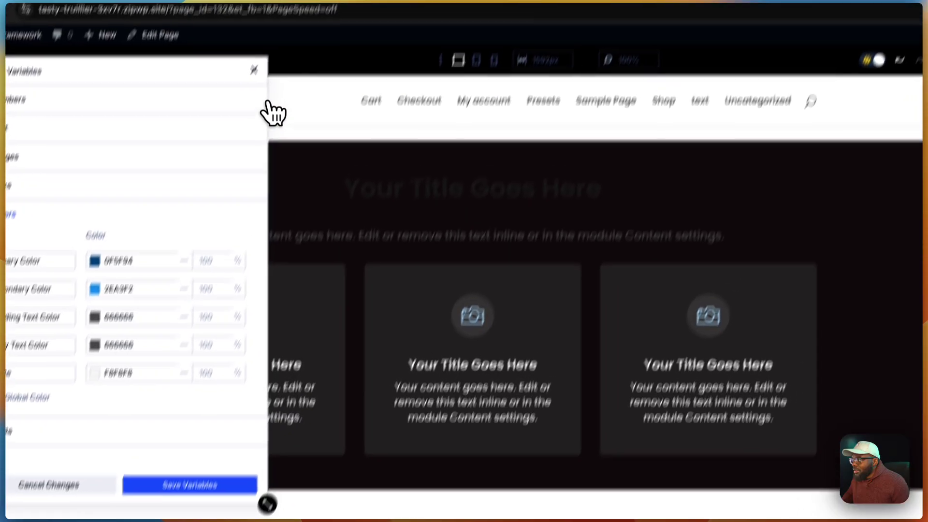
click(325, 0)
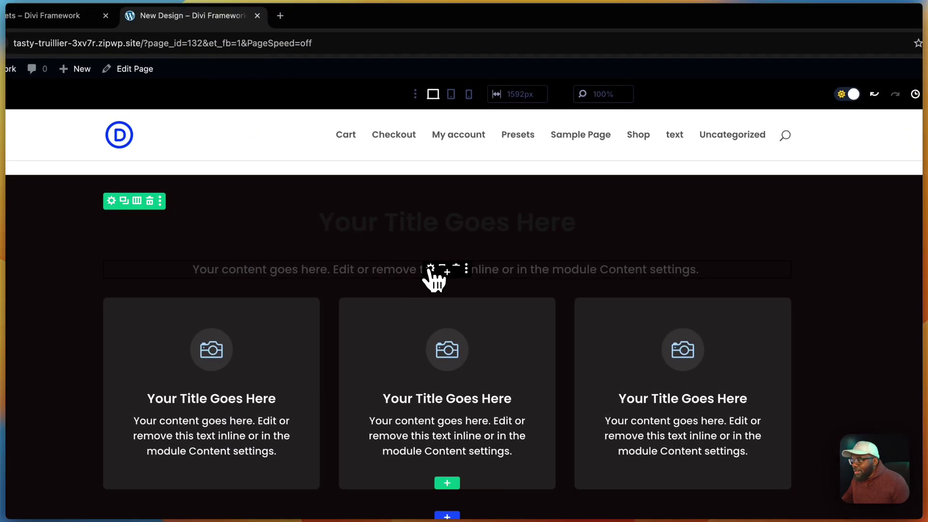
Set the intro text module's text colour to the White global colour.
click(429, 269)
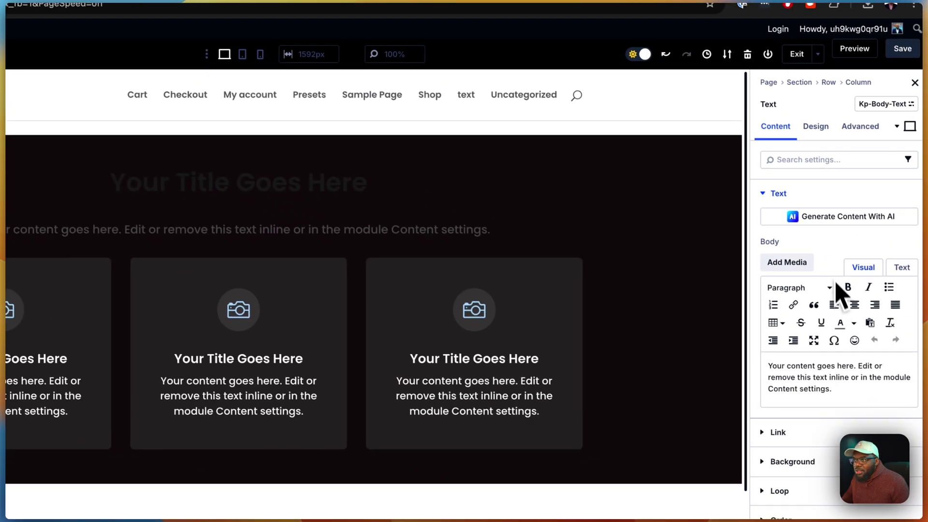
click(815, 126)
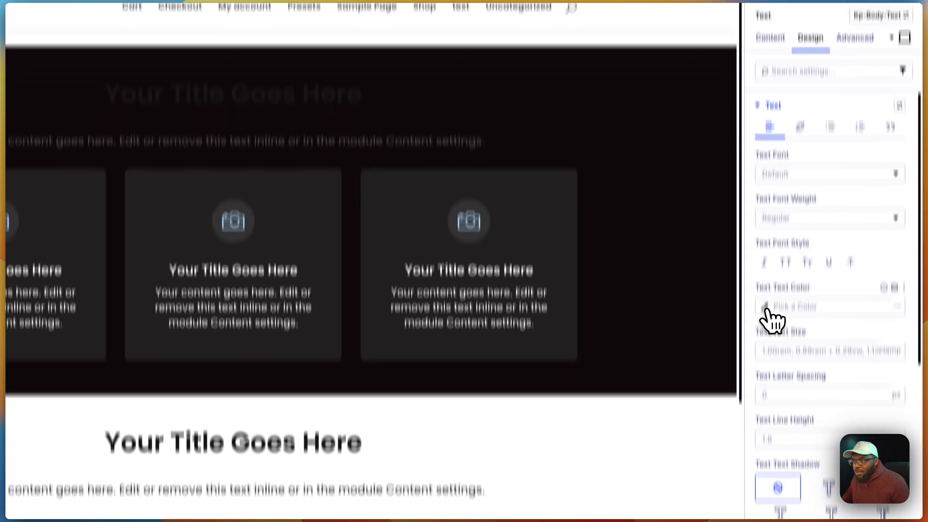
click(793, 394)
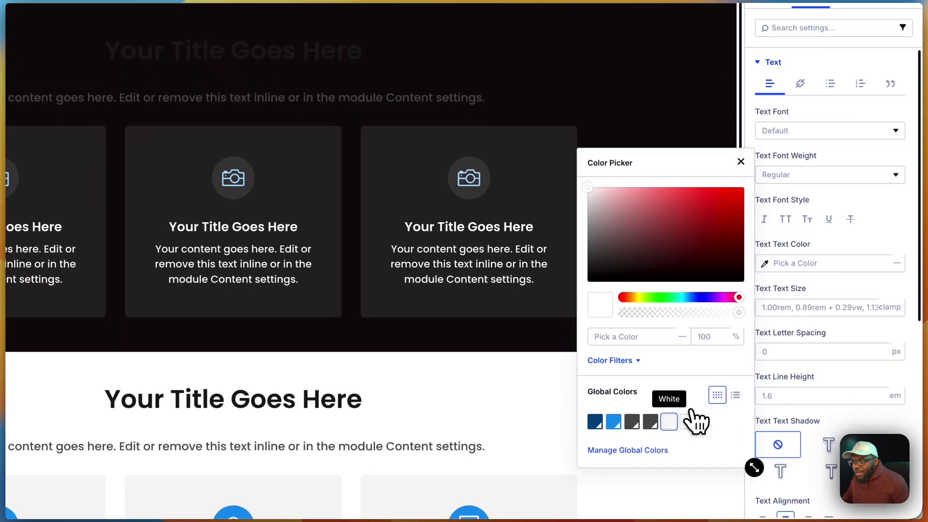
click(669, 422)
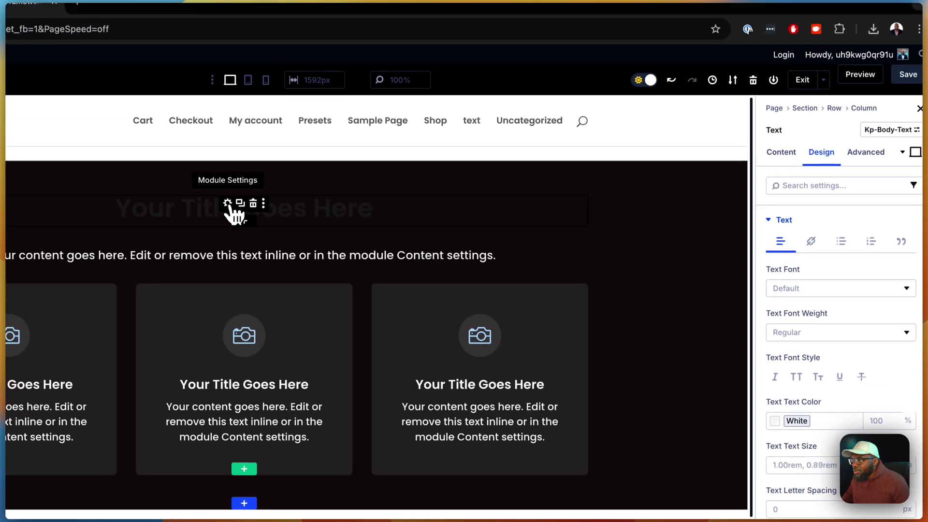
Set the section heading's text colour to the White global colour.
click(227, 203)
click(833, 153)
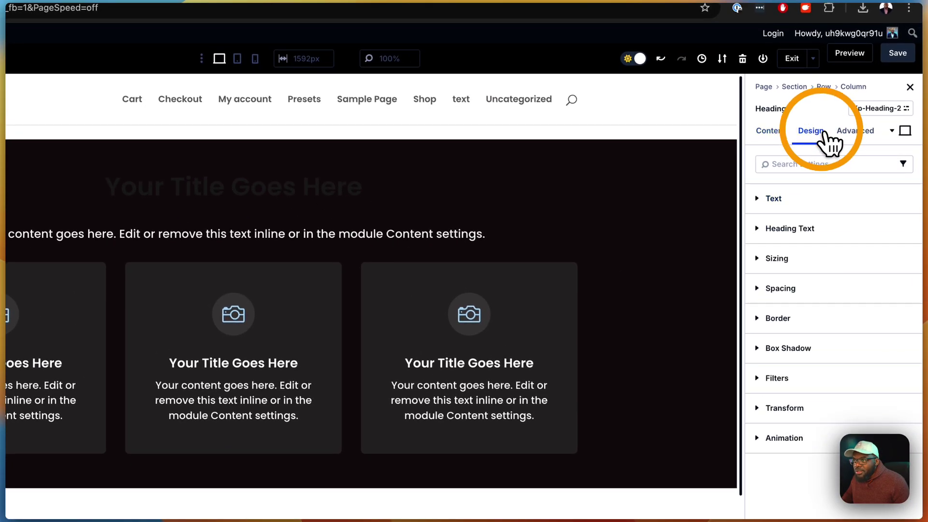
click(817, 229)
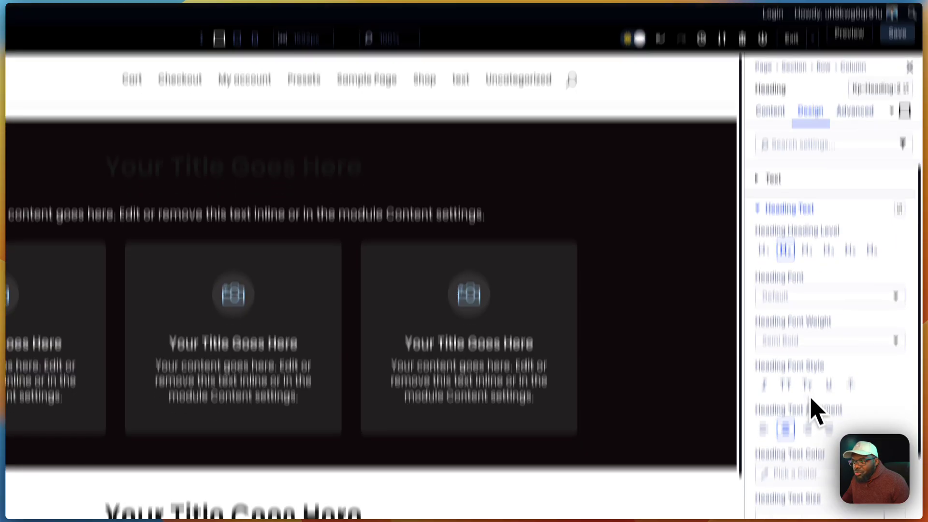
scroll(812, 425, down, 1)
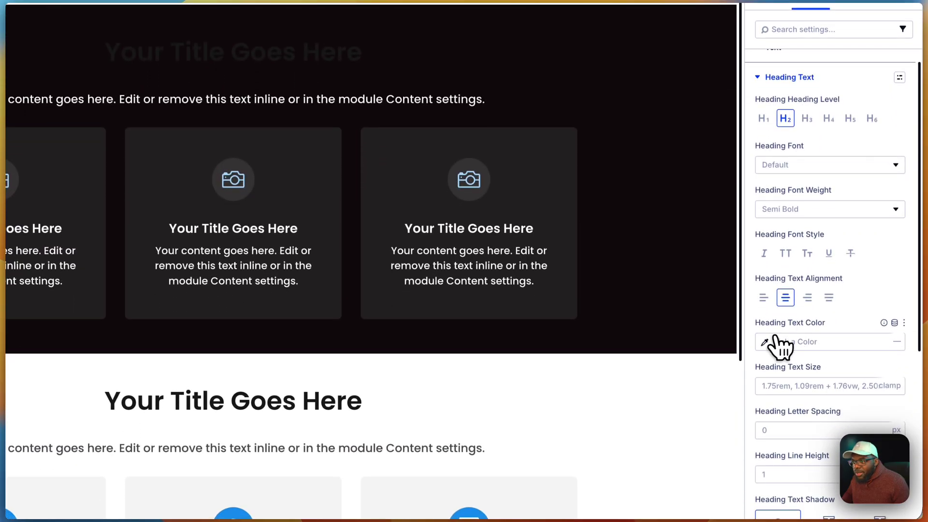
click(766, 492)
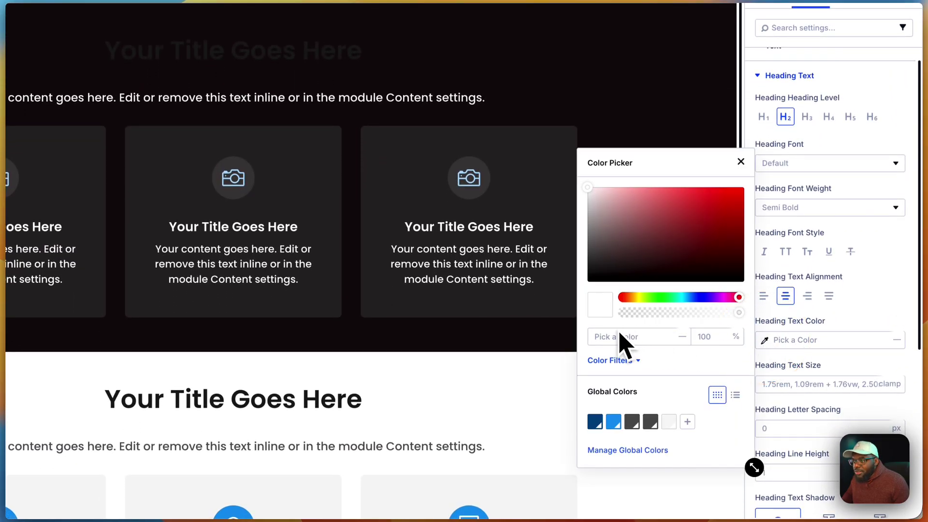
click(669, 424)
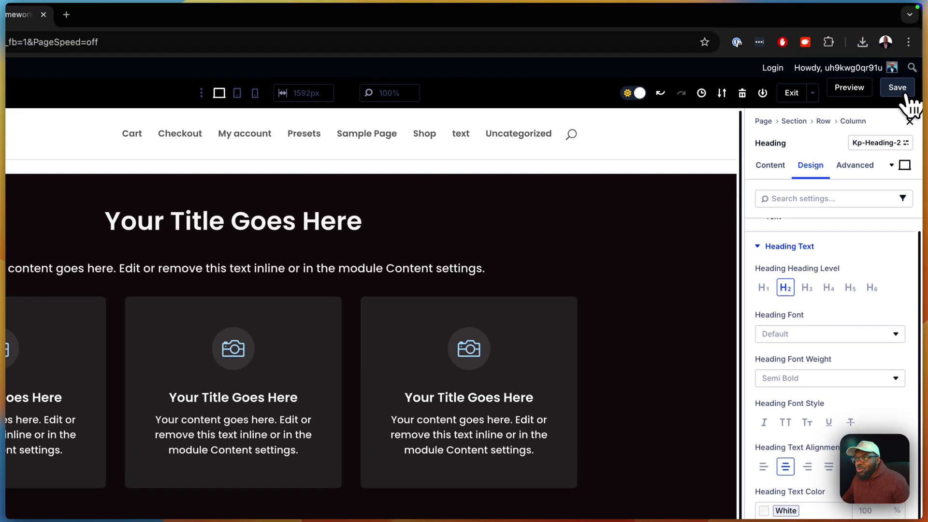
Save the page, then add a Countdown Timer below the intro text using the kp-countdown-dark preset.
click(899, 91)
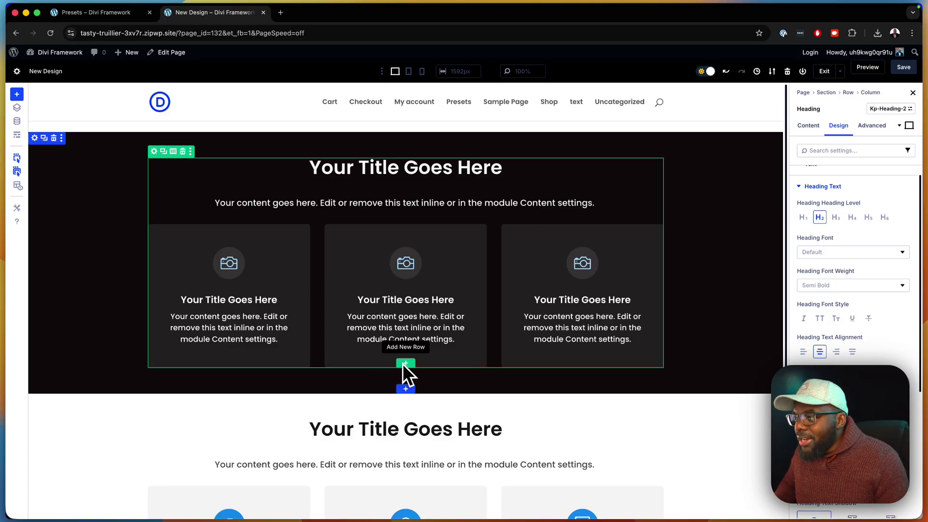
click(406, 206)
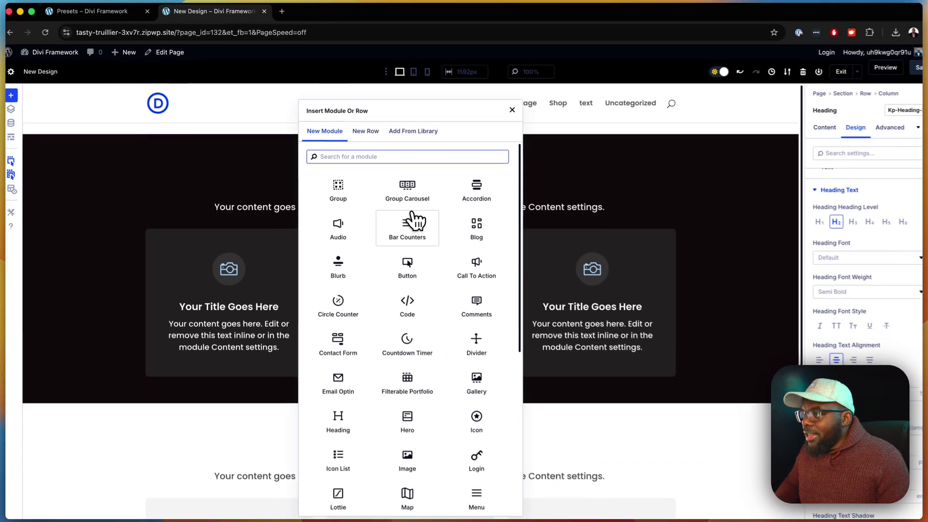
text(co)
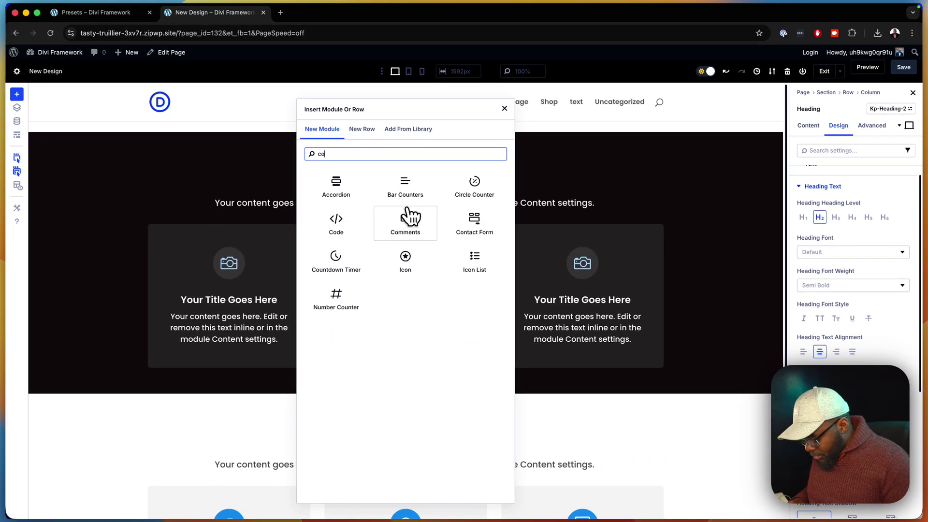
text(u)
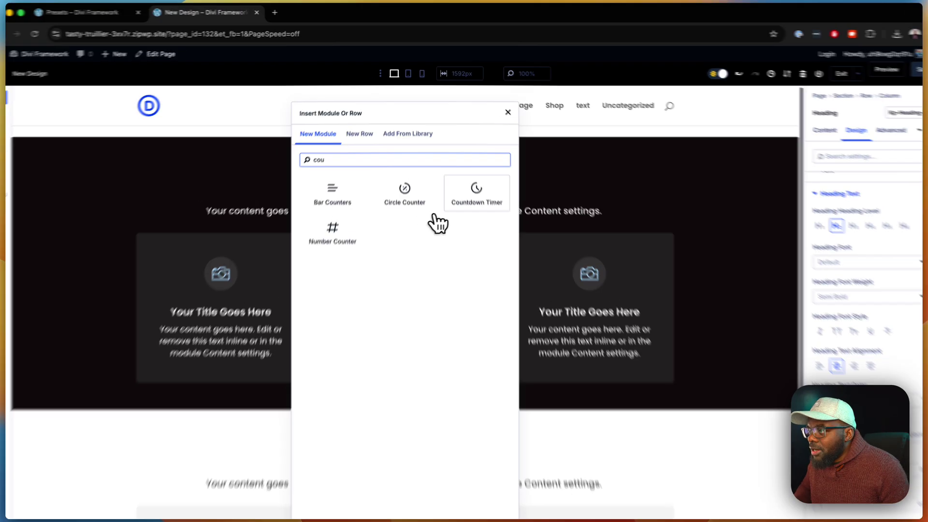
click(452, 199)
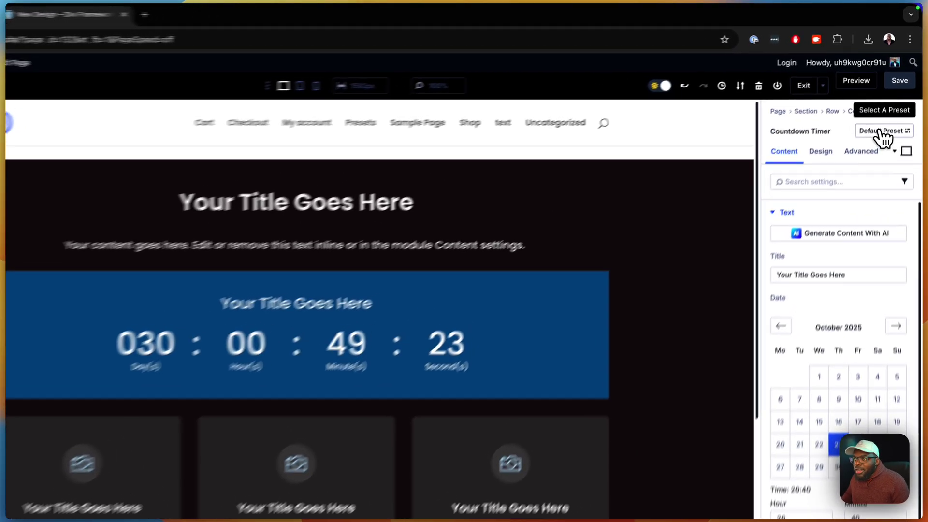
click(889, 108)
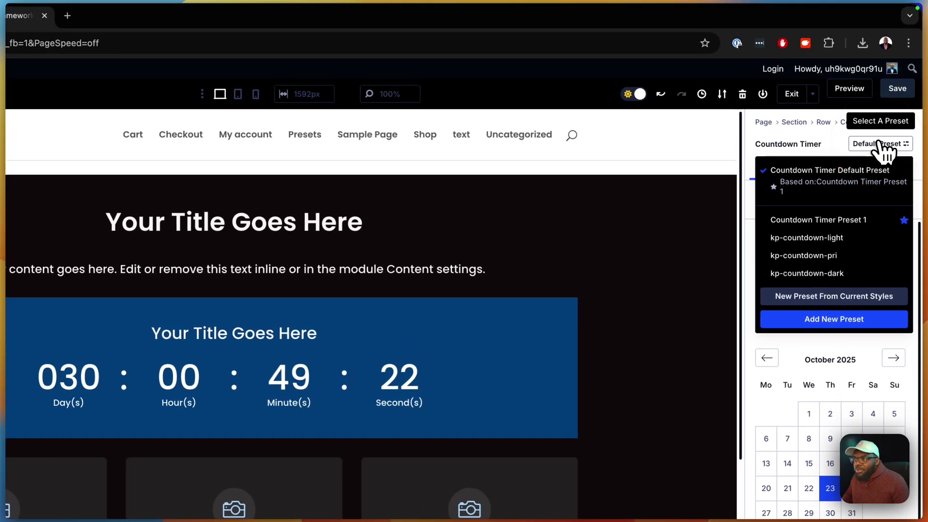
click(820, 273)
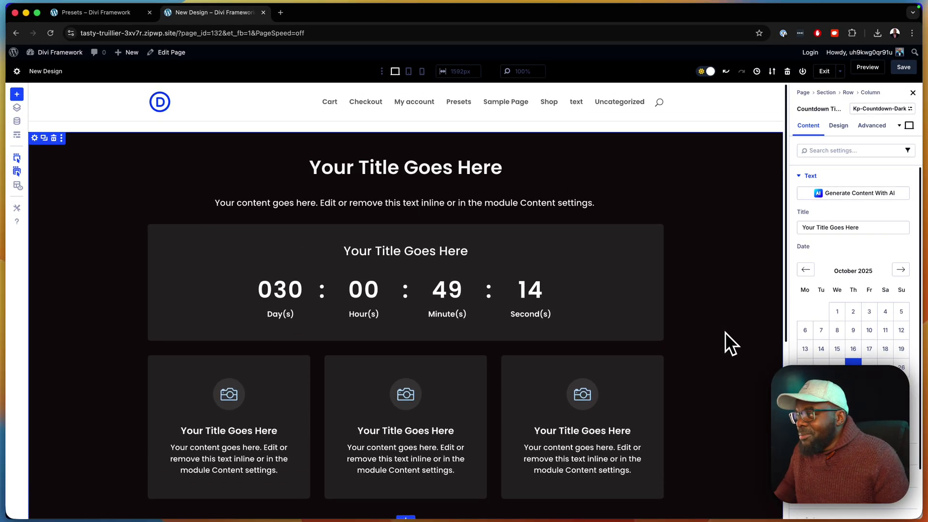
Change the section's background colour to deep blue 3D45A9 in Section Settings > Background.
click(35, 139)
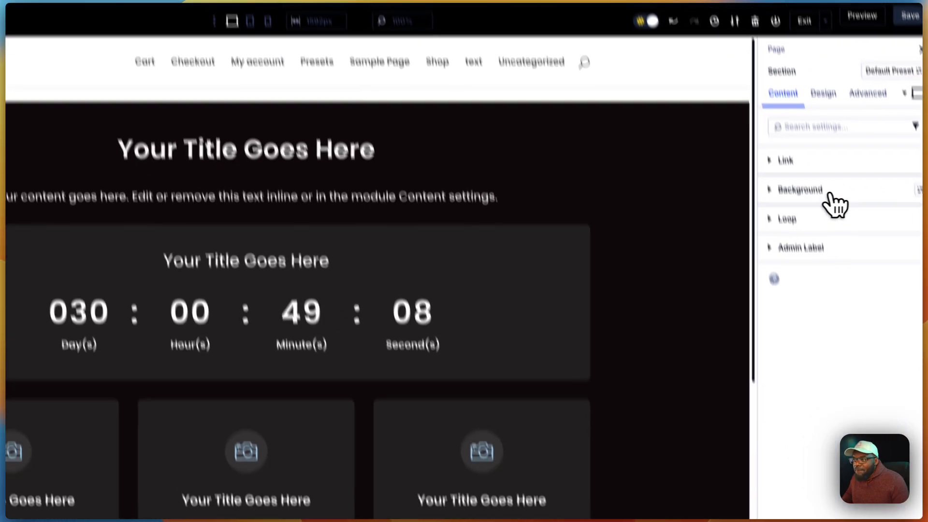
click(916, 260)
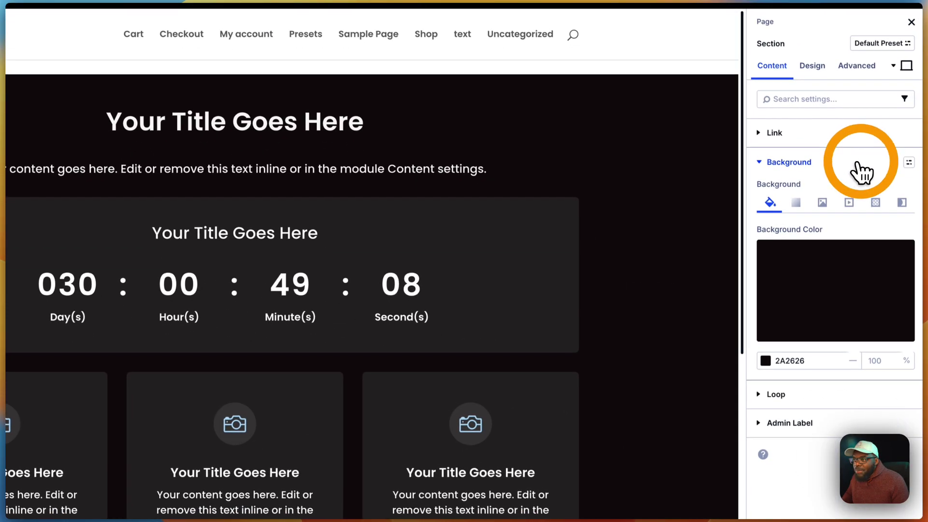
click(825, 310)
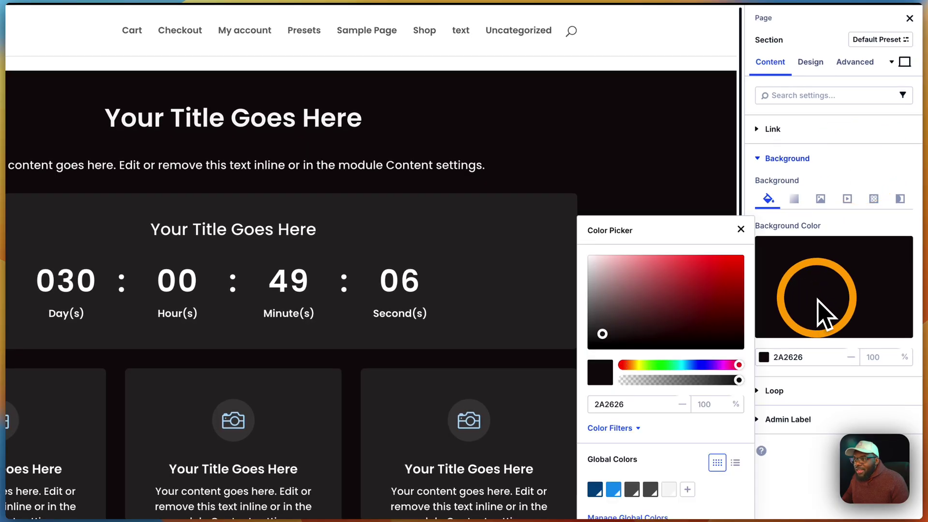
click(698, 366)
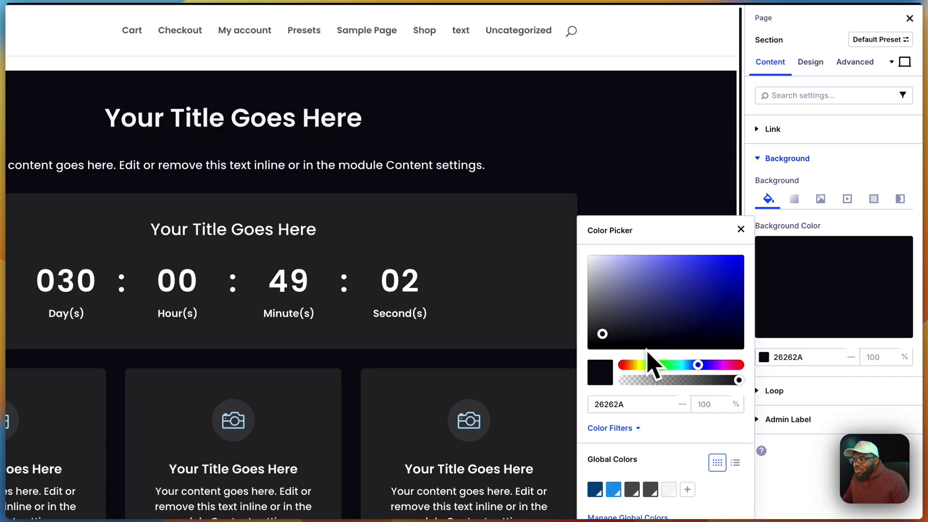
drag(602, 333, 670, 324)
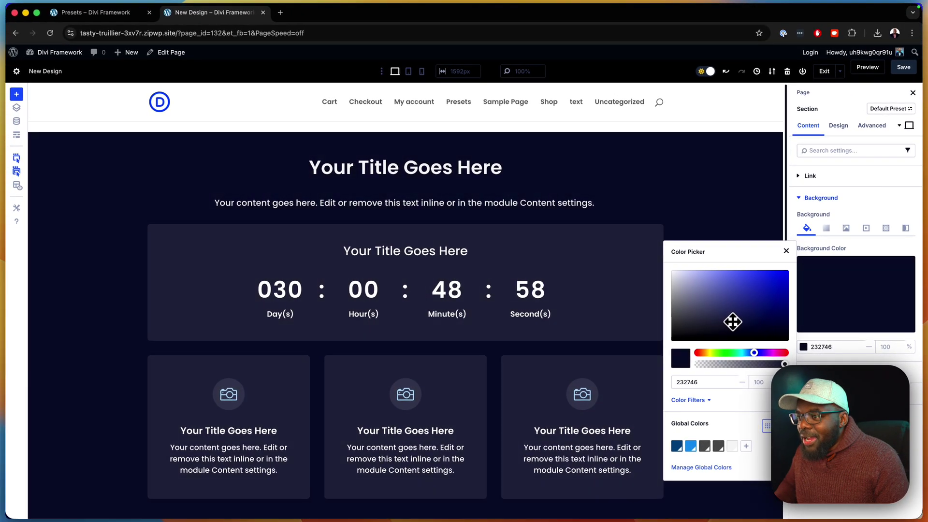
drag(733, 322, 737, 321)
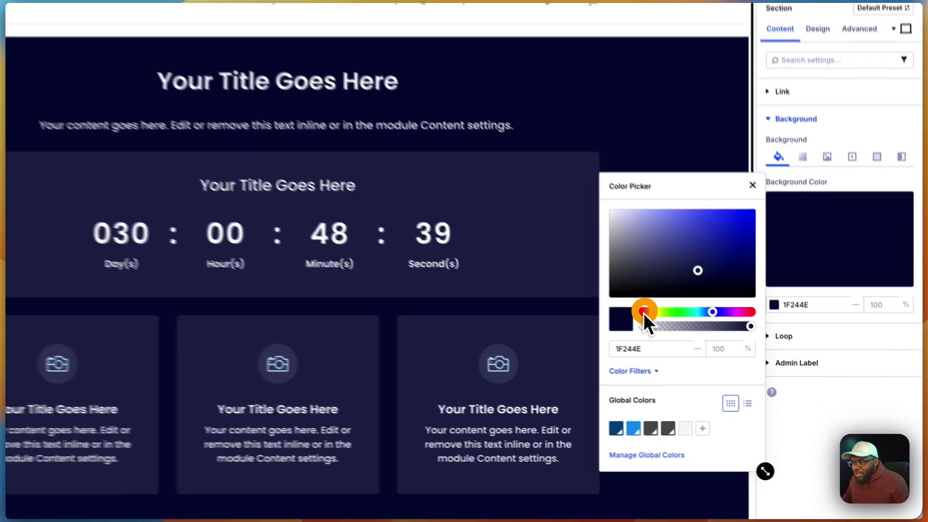
click(699, 354)
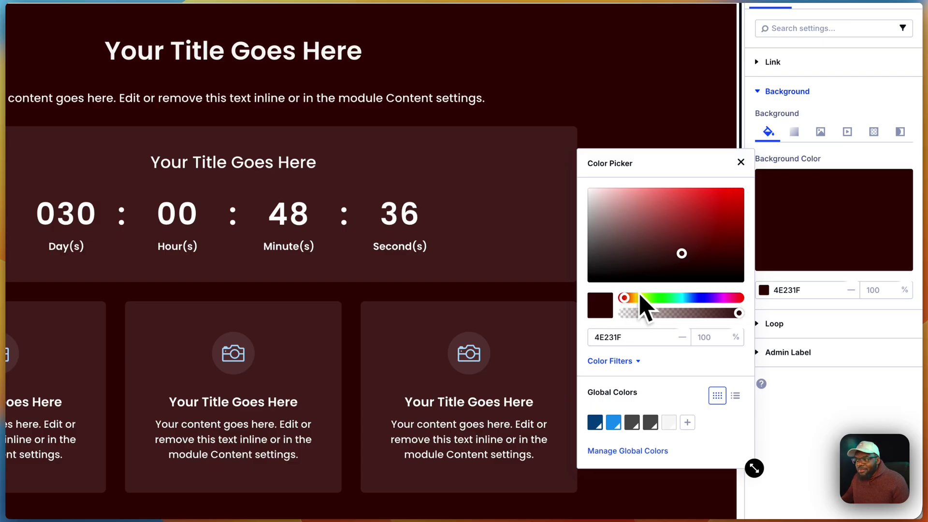
drag(673, 259, 693, 217)
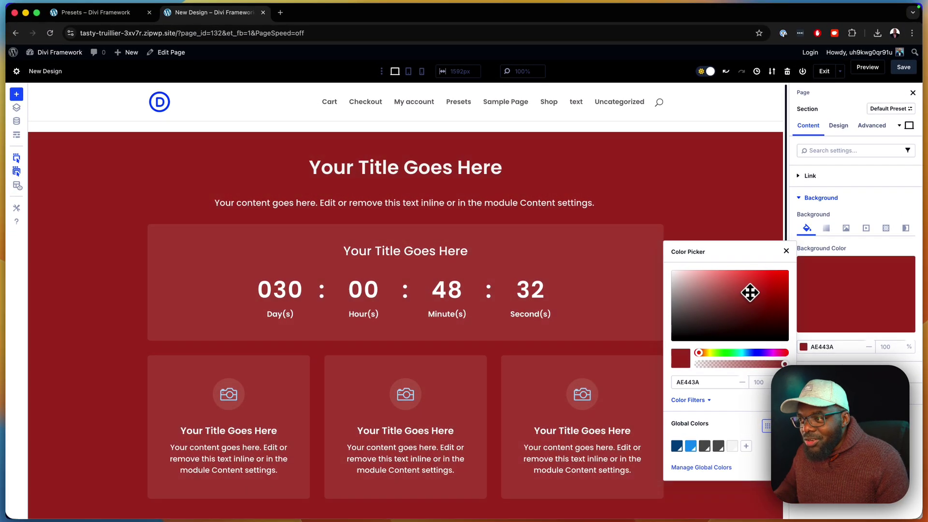
mouse_move(750, 292)
mouse_down()
mouse_move(768, 285)
mouse_move(768, 310)
mouse_move(743, 305)
mouse_move(746, 293)
mouse_up()
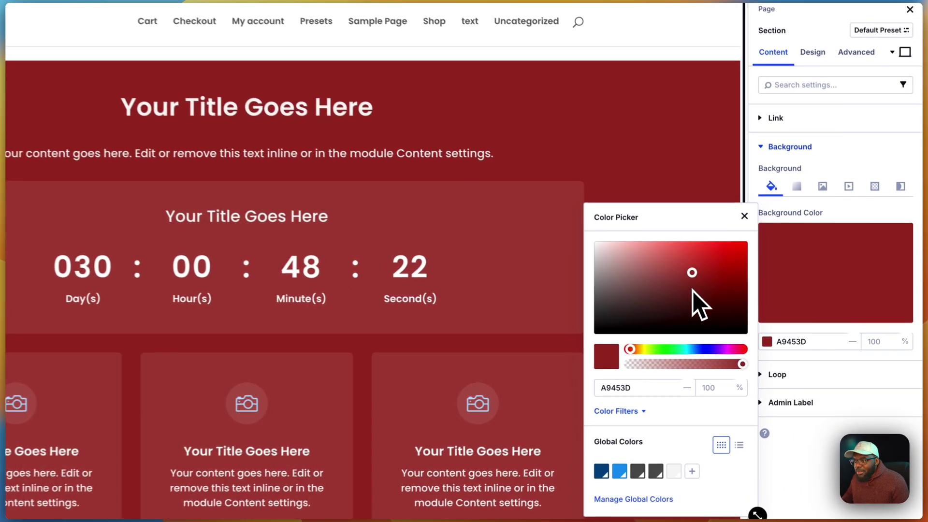
click(704, 349)
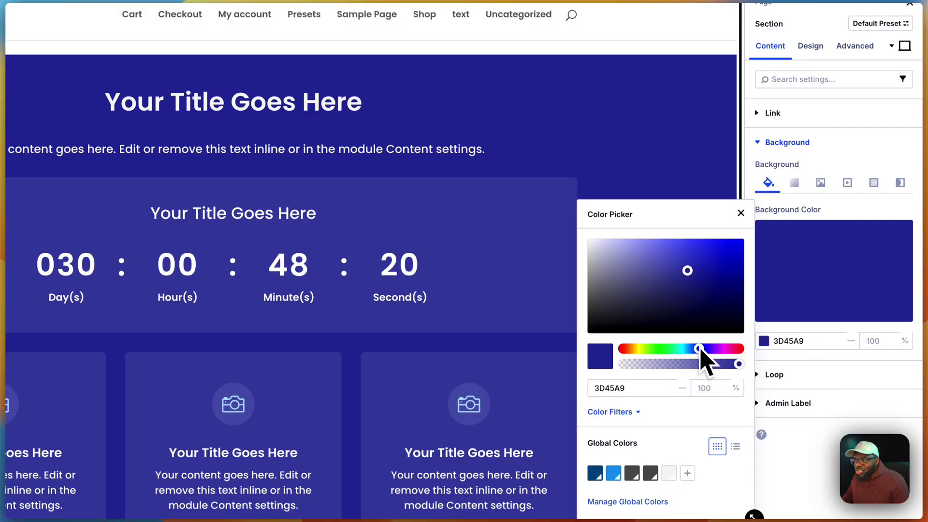
click(740, 213)
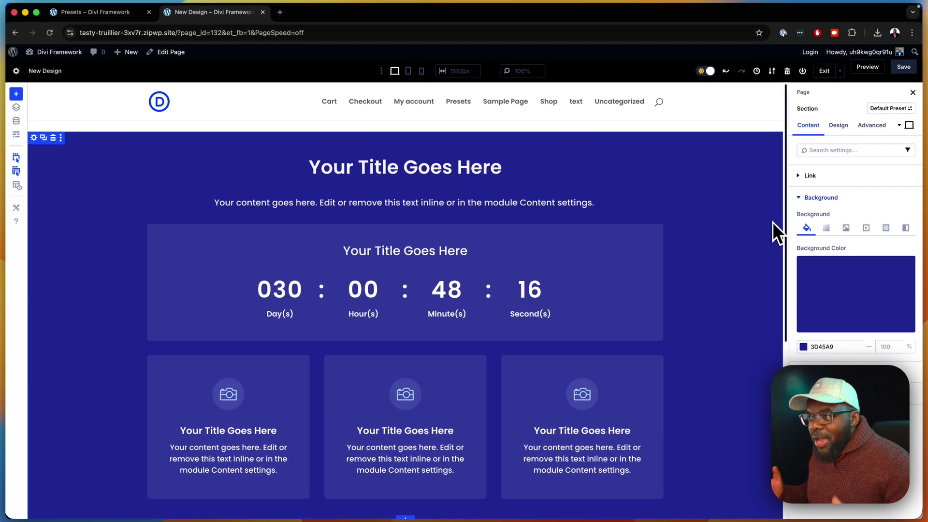
scroll(739, 252, down, 5)
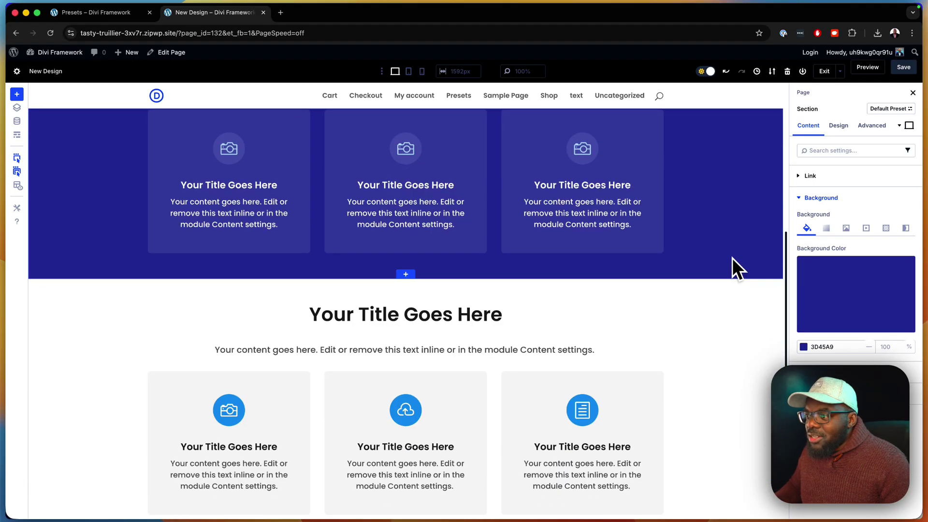
scroll(733, 256, up, 4)
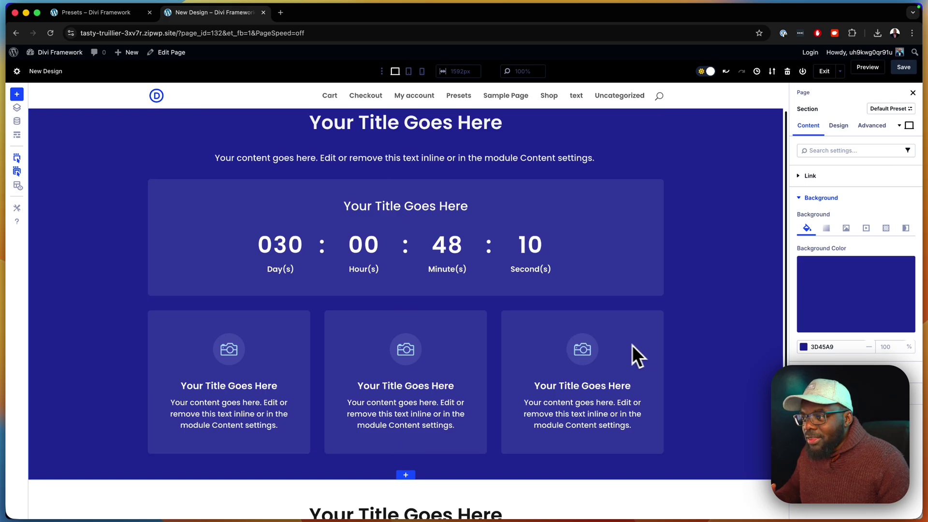
scroll(711, 337, down, 5)
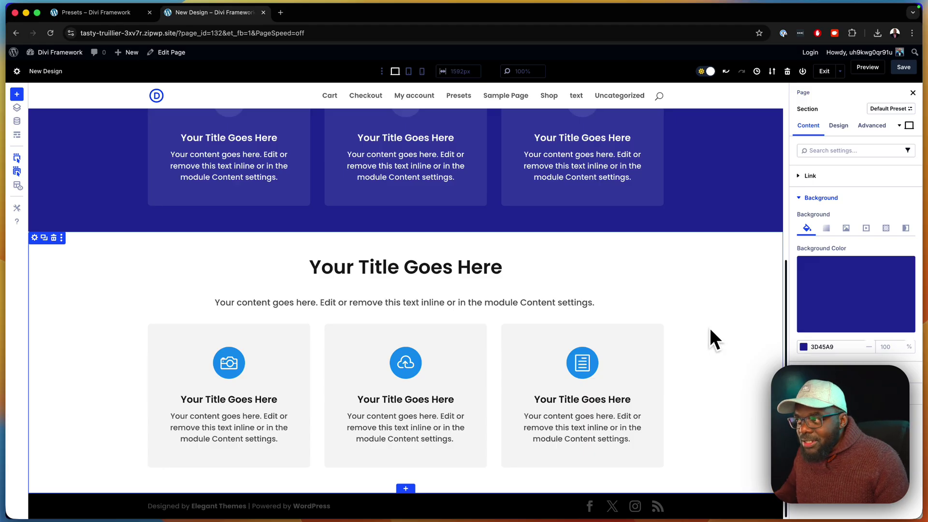
scroll(711, 331, up, 3)
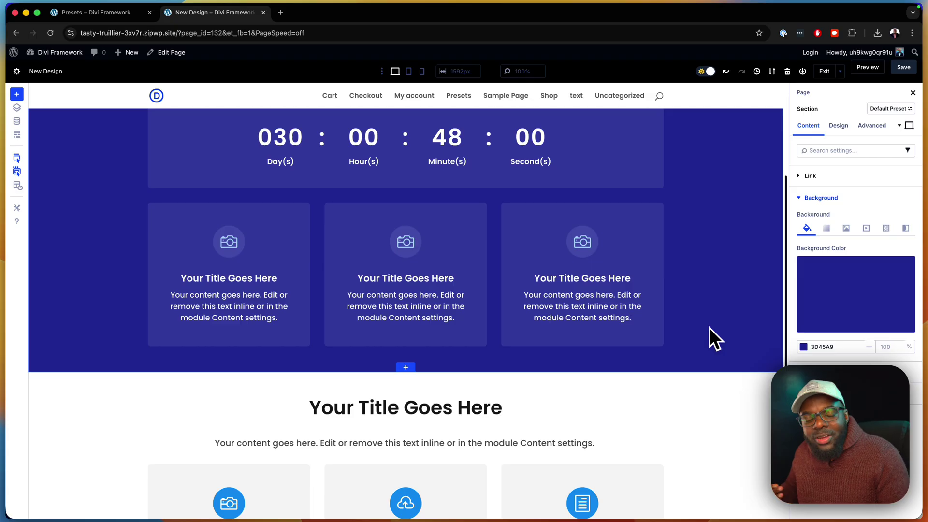
scroll(711, 327, up, 1)
scroll(711, 327, up, 2)
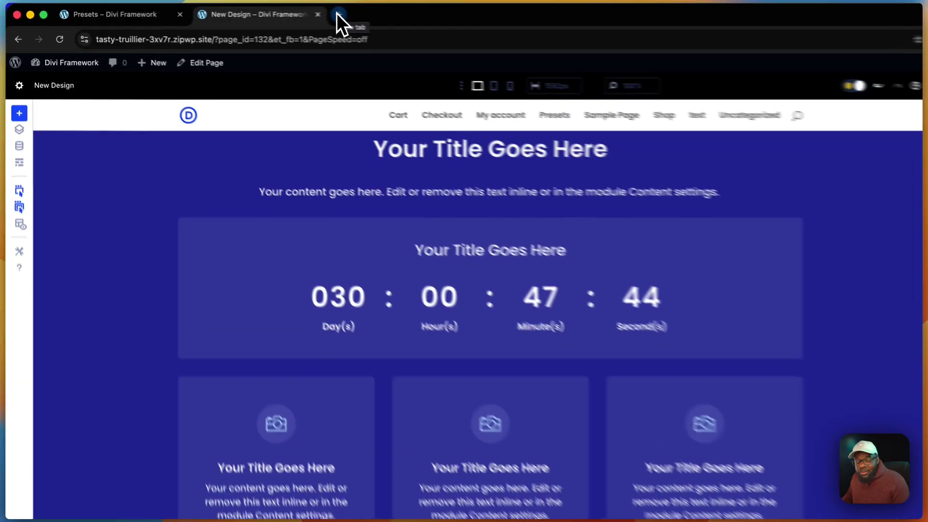
Load diviuniversity.com in a new tab, view the Join For FREE page, then go back to the homepage.
click(280, 12)
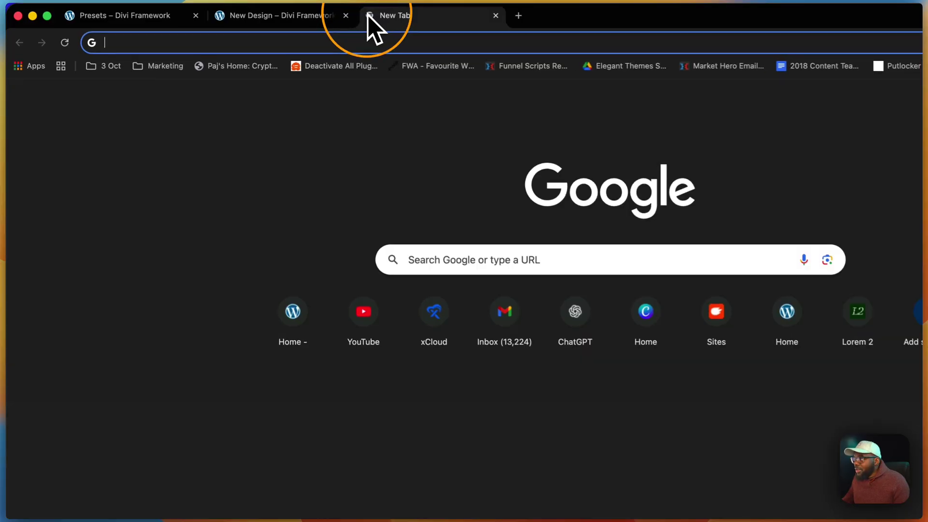
text(divi)
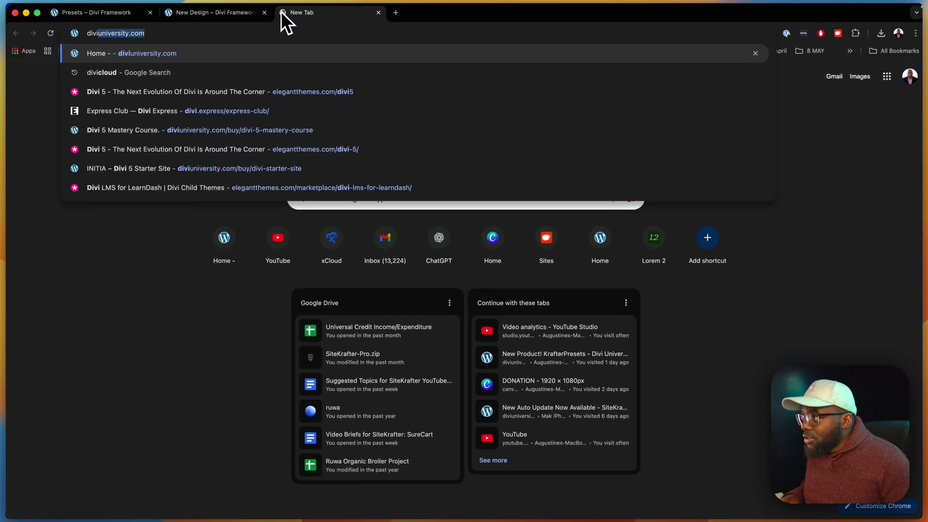
key(Return)
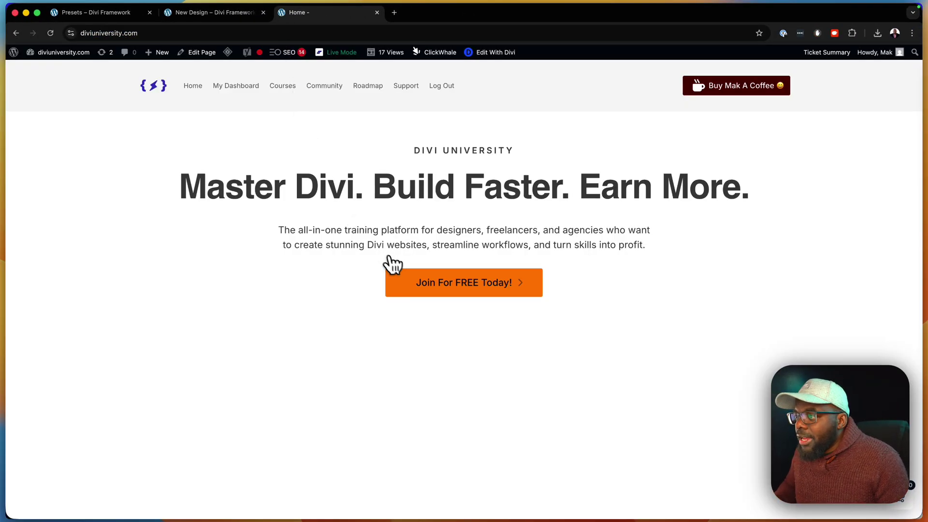
click(431, 293)
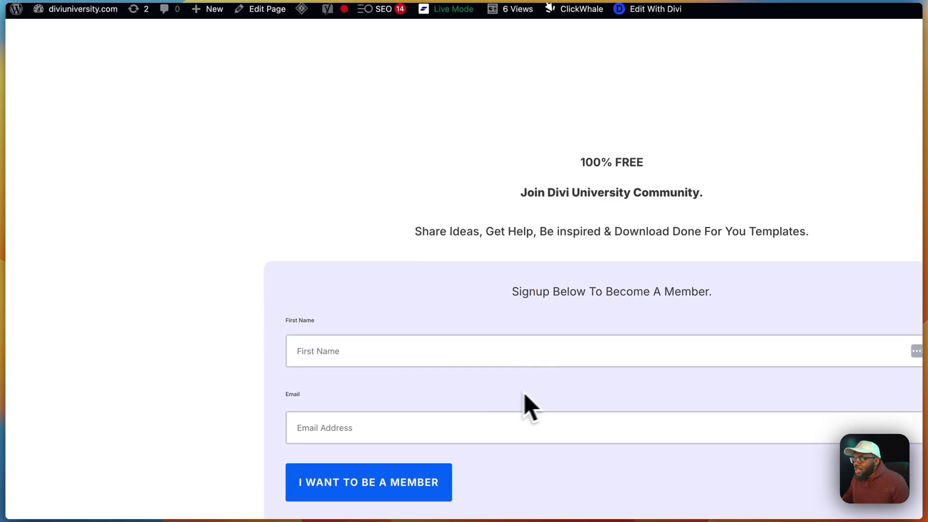
mouse_move(102, 95)
click(20, 44)
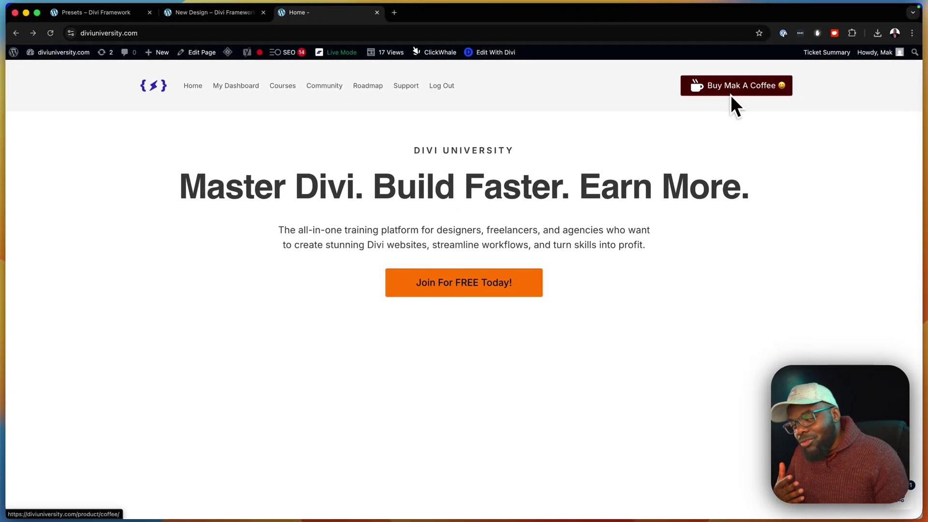
Go to the Divi University Courses page from the top navigation menu.
click(286, 91)
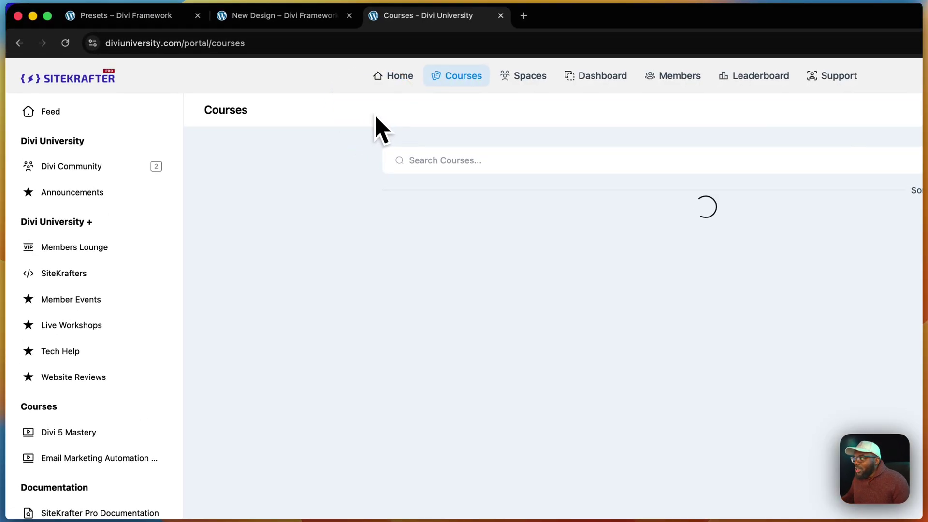